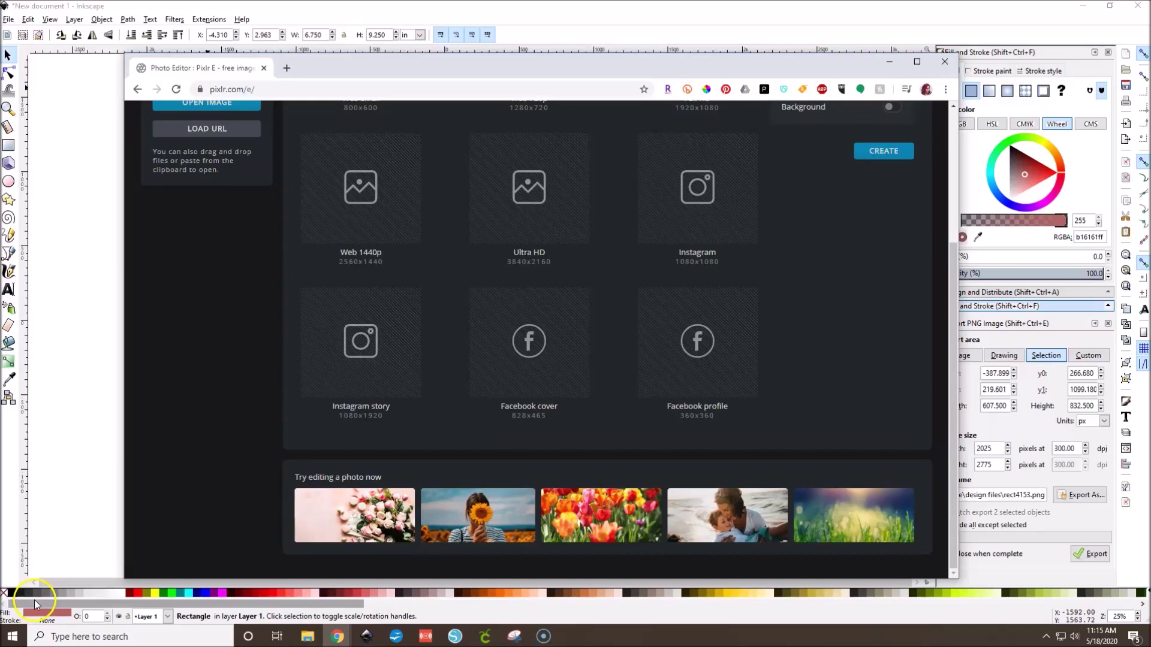
Open the advanced Pixlr E editor from the Pixlr home page and bring up its new-image size settings
{"action": "scroll", "coordinate": [378, 339], "scroll_direction": "up", "scroll_amount": 3}
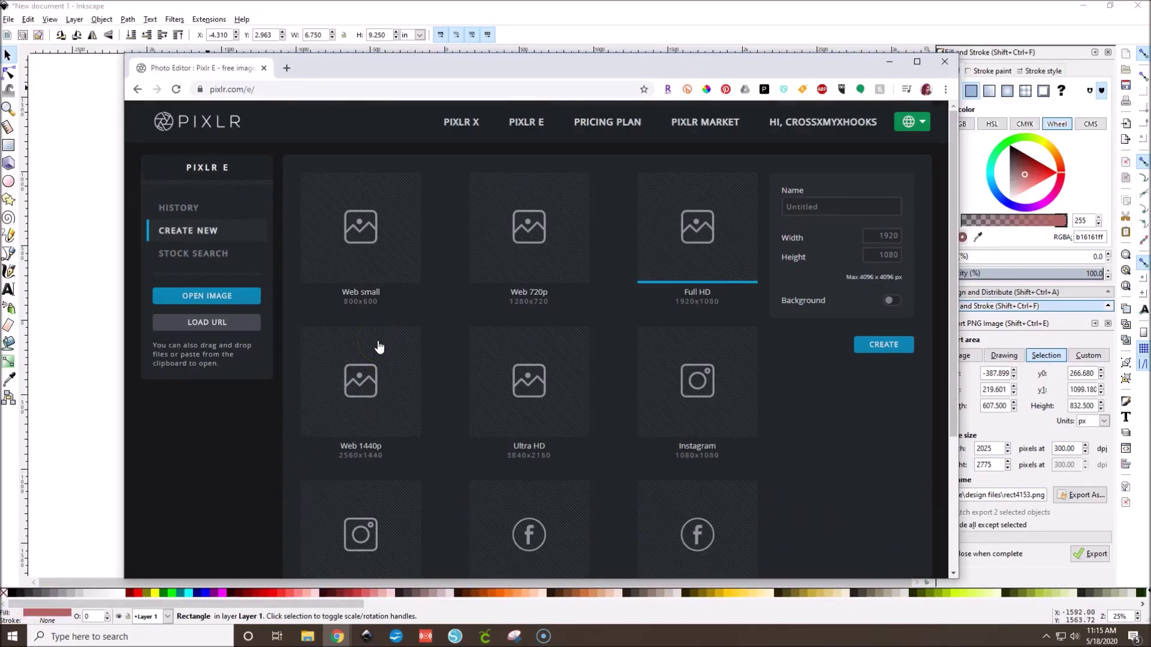
{"action": "left_click", "coordinate": [200, 126]}
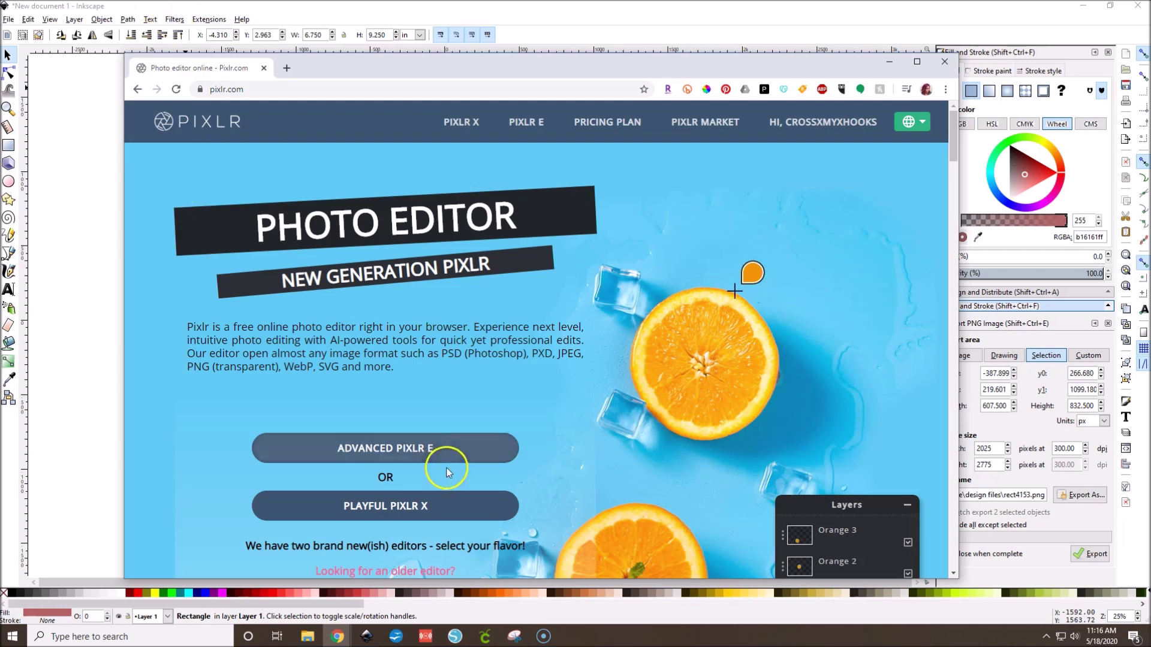
{"action": "left_click", "coordinate": [431, 457]}
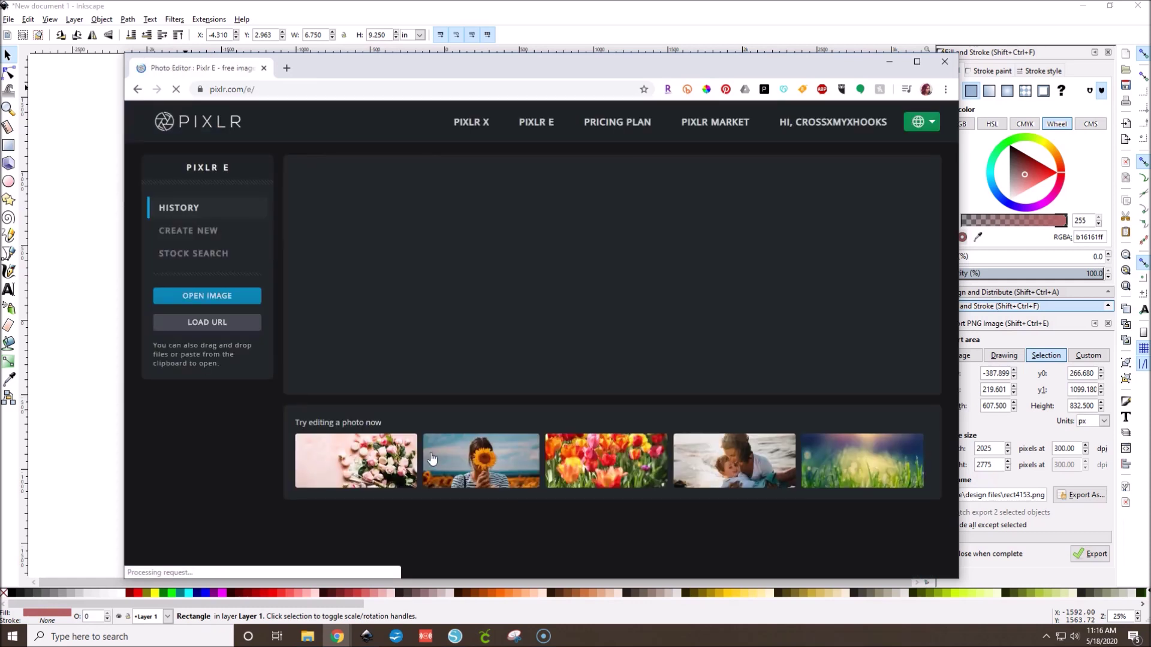
{"action": "left_click", "coordinate": [180, 232]}
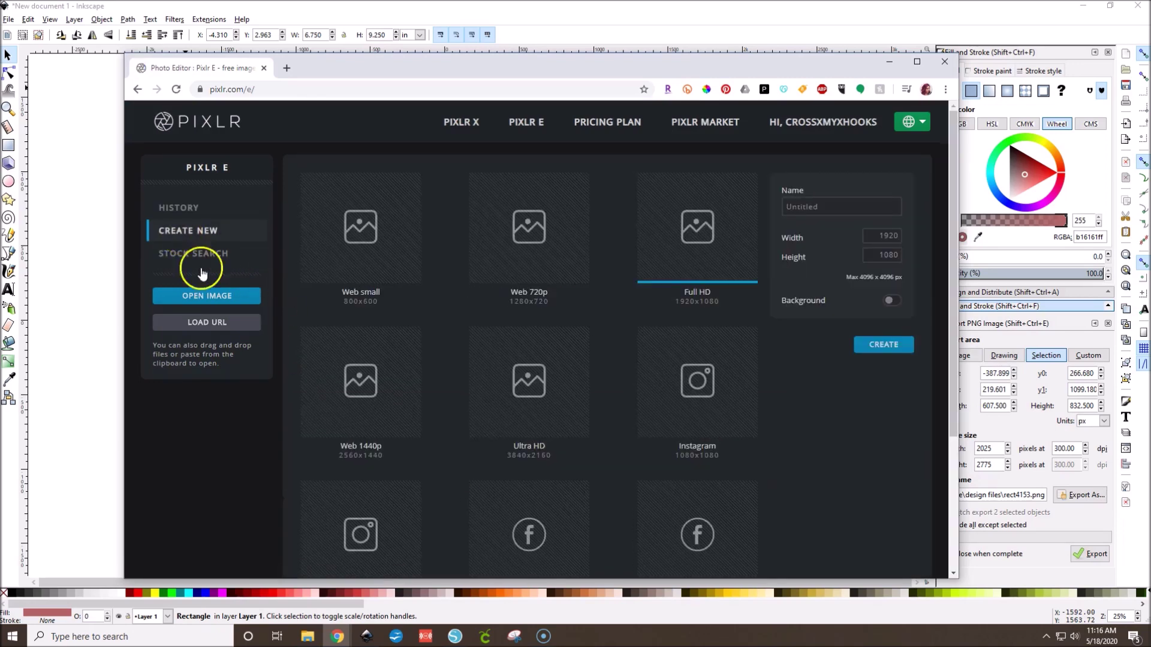
{"action": "left_click", "coordinate": [876, 236]}
{"action": "double_click", "coordinate": [875, 235]}
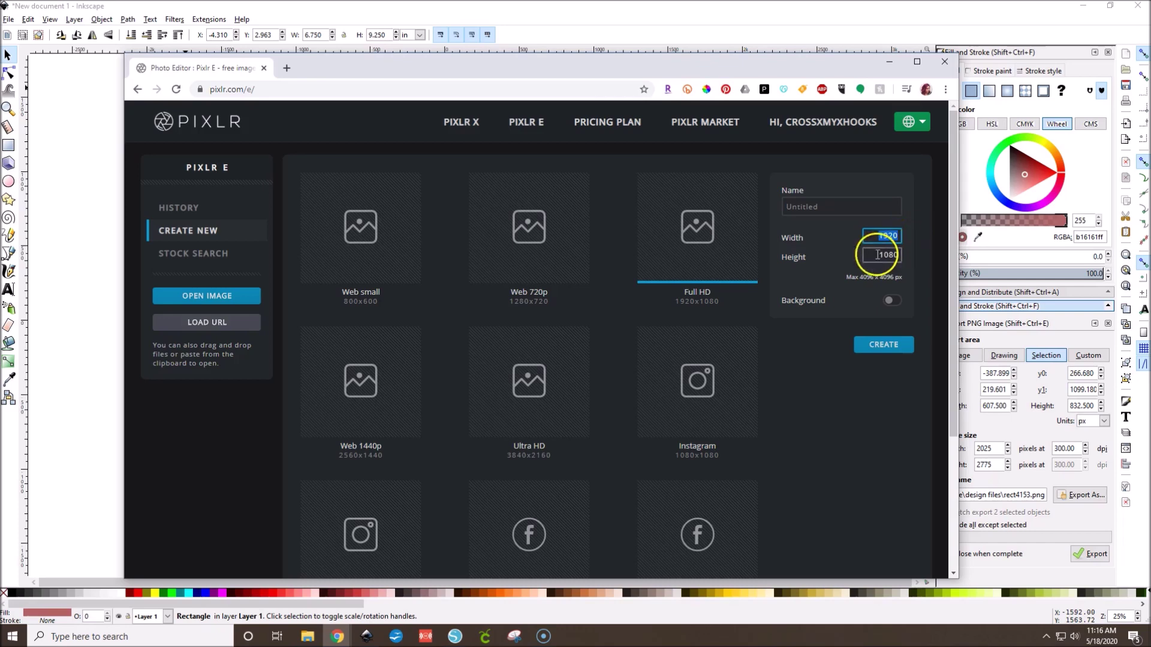
{"action": "left_click", "coordinate": [903, 257]}
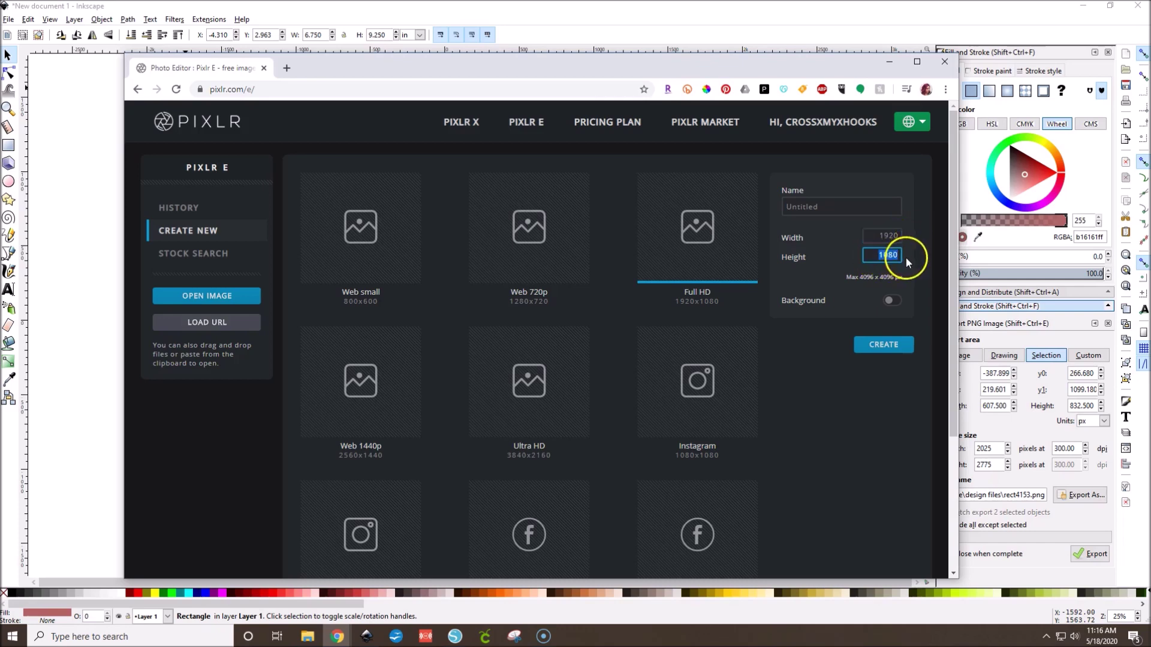
Switch to Inkscape, move the bag image off to the side of the page and scale it proportionally to about 15%
{"action": "left_click", "coordinate": [891, 62]}
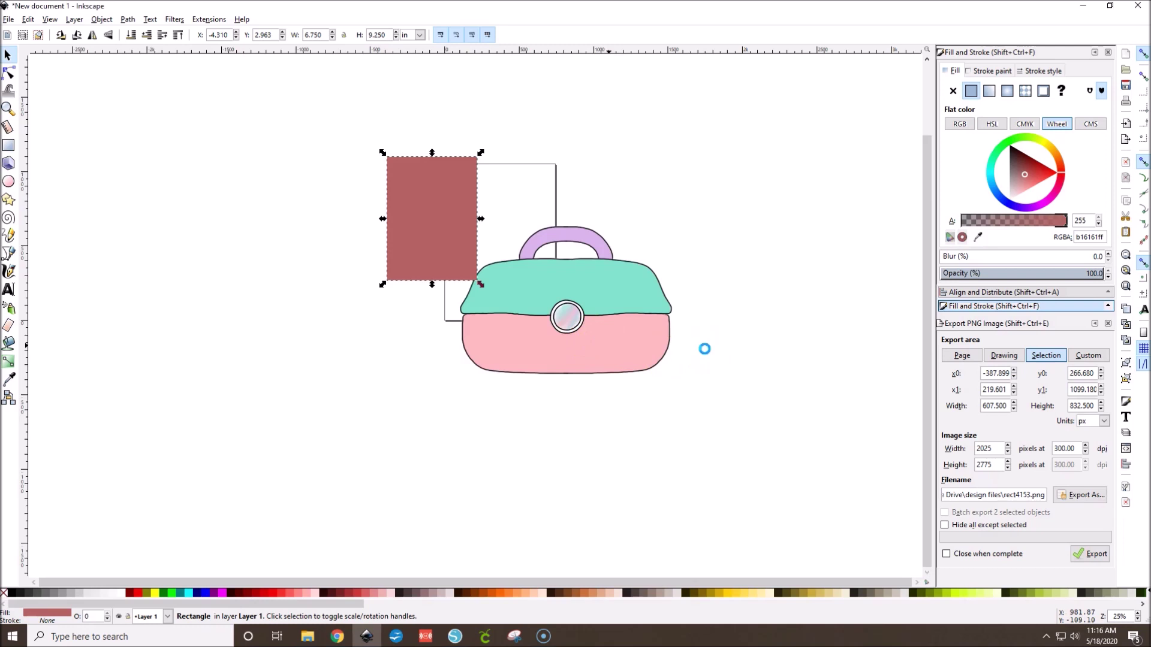
{"action": "left_click", "coordinate": [641, 345]}
{"action": "left_click_drag", "start_coordinate": [642, 344], "coordinate": [290, 38]}
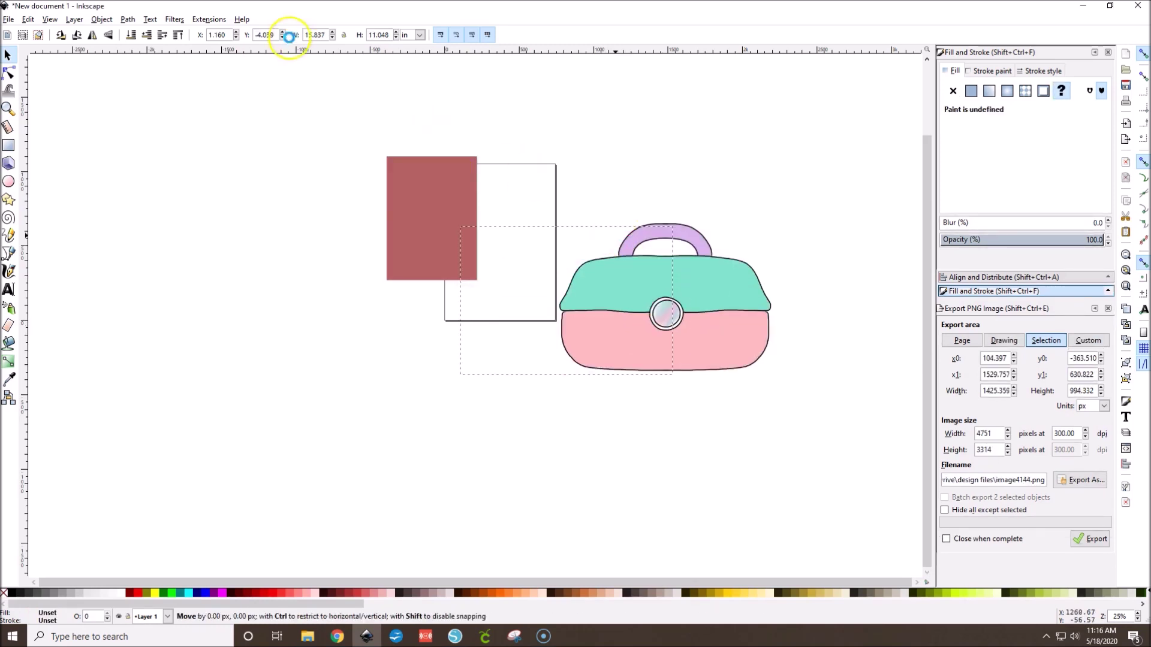
{"action": "left_click", "coordinate": [344, 34]}
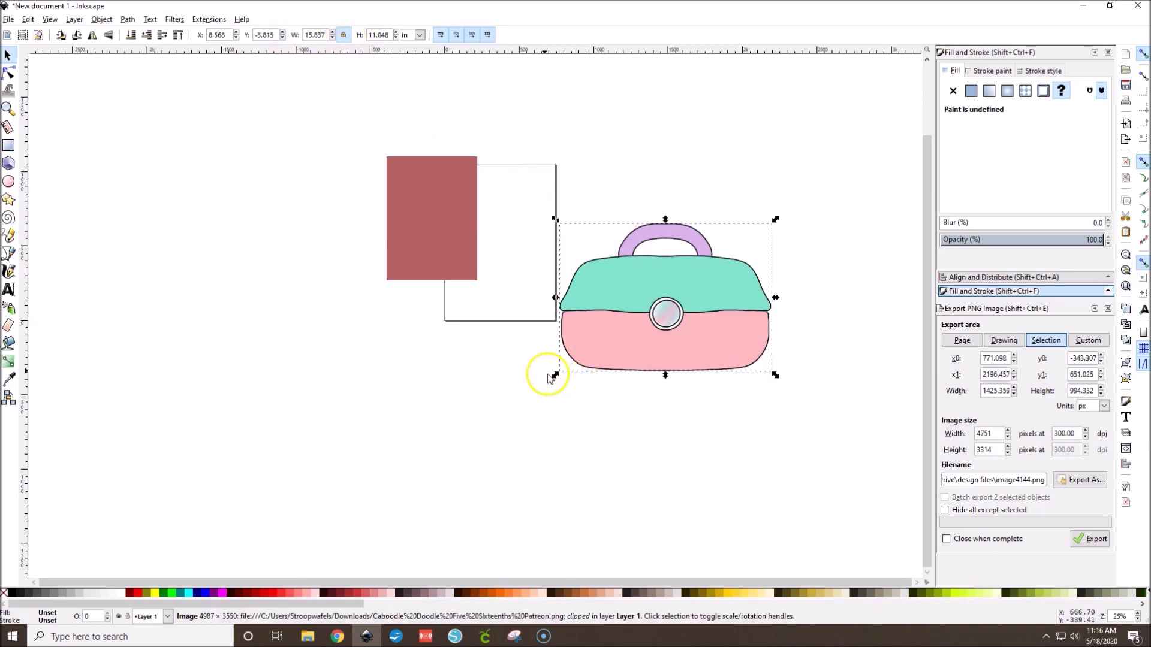
{"action": "left_click_drag", "start_coordinate": [555, 375], "coordinate": [733, 271]}
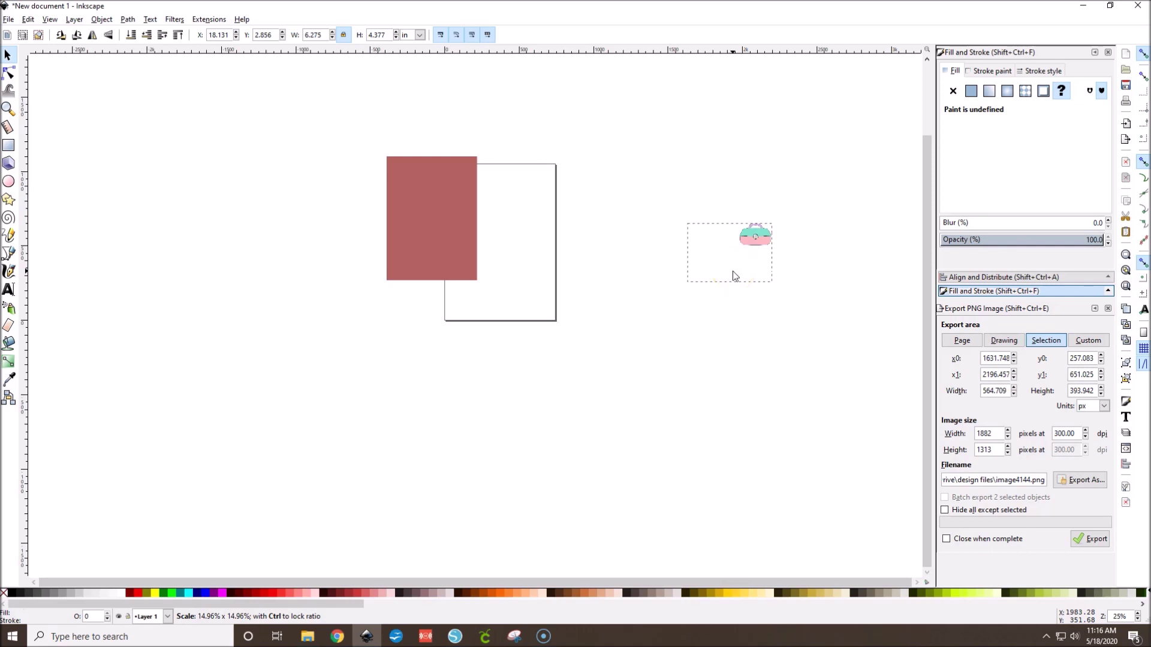
Move the red rectangle onto the page and switch its dimension units to px
{"action": "left_click_drag", "start_coordinate": [455, 242], "coordinate": [523, 261]}
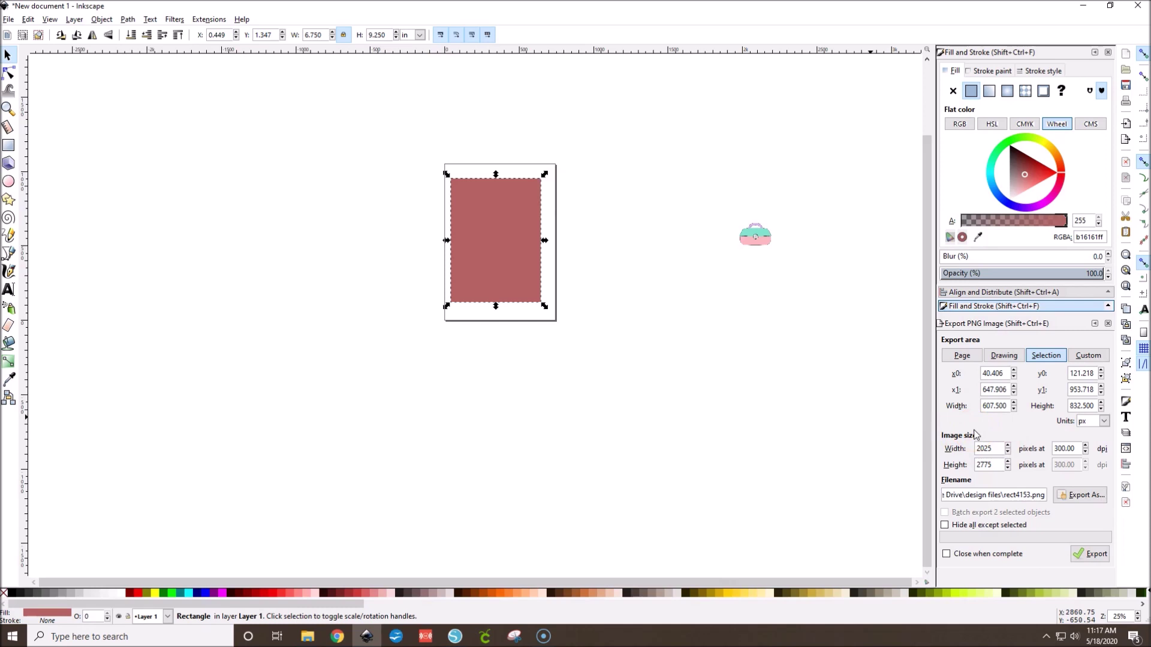
{"action": "left_click", "coordinate": [962, 442]}
{"action": "left_click", "coordinate": [421, 36]}
{"action": "left_click", "coordinate": [411, 137]}
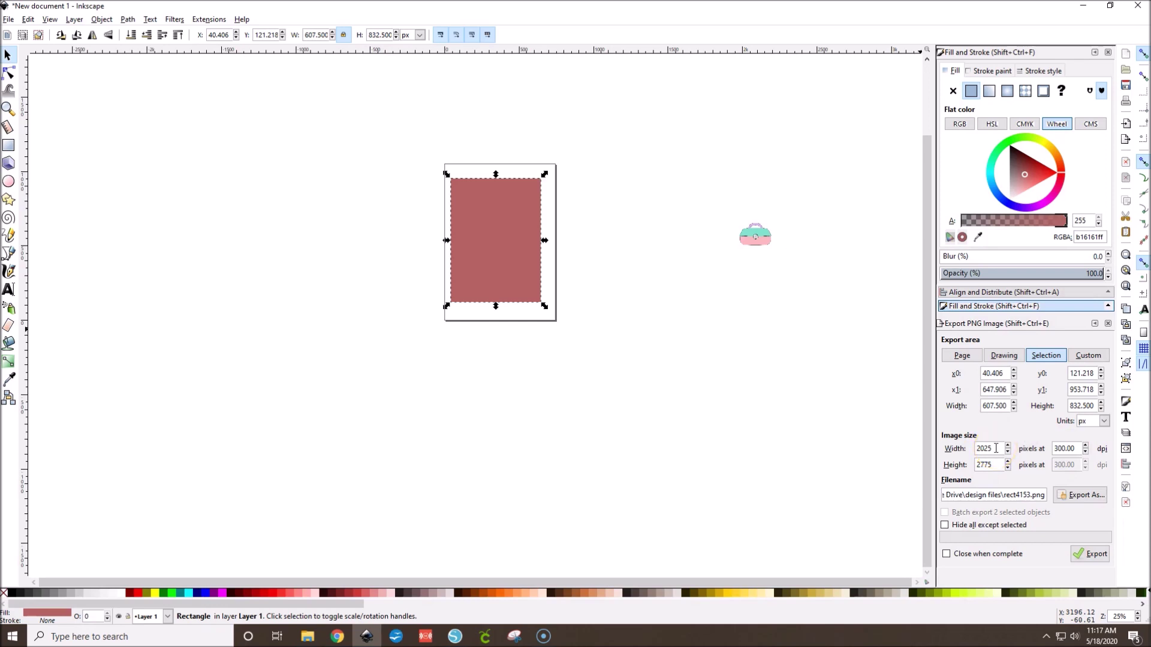
Switch back to Pixlr E, create a new 2025 x 2775 px image and maximize the browser window
{"action": "left_click", "coordinate": [328, 643]}
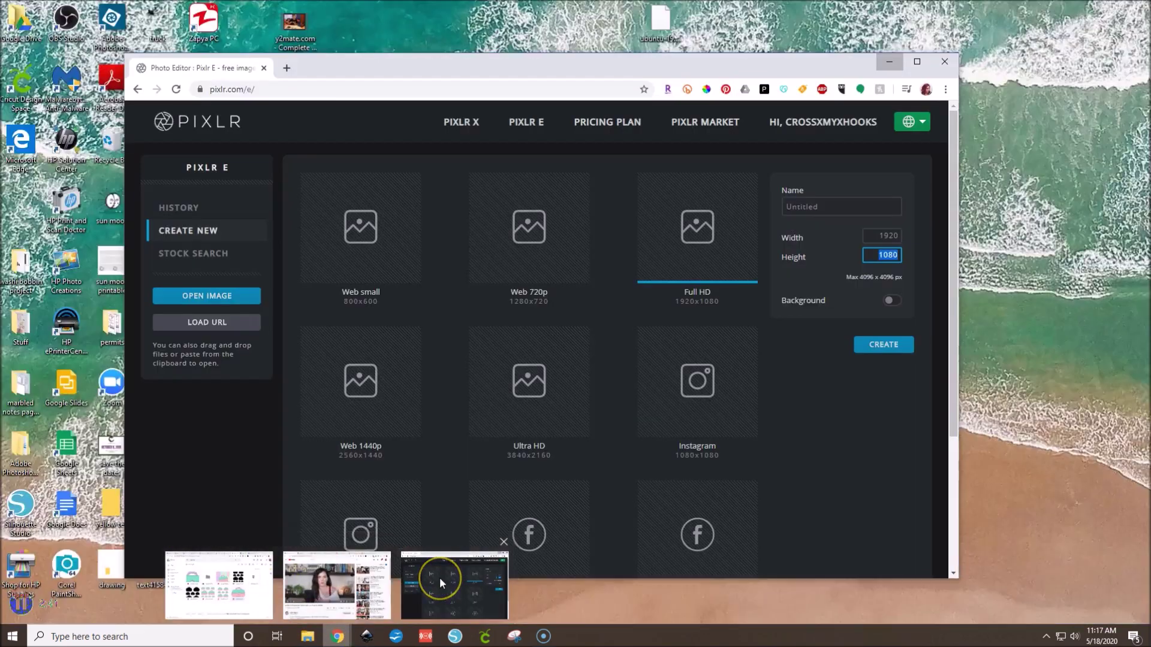
{"action": "left_click", "coordinate": [440, 577]}
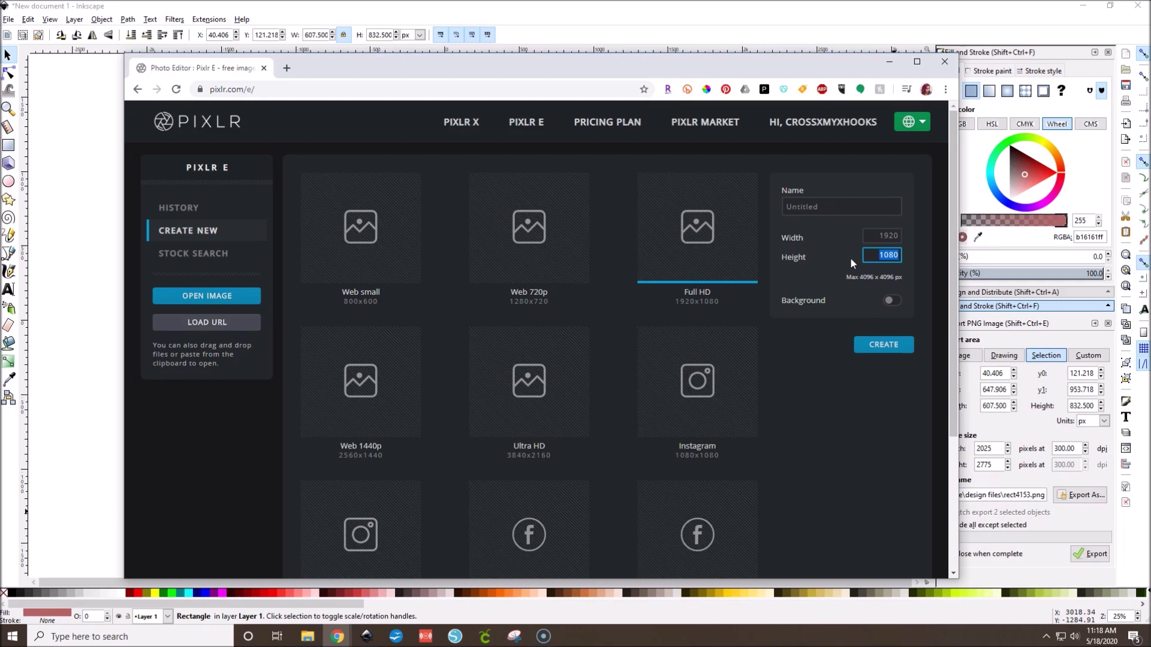
{"action": "left_click", "coordinate": [881, 237]}
{"action": "type", "text": "2025"}
{"action": "key", "text": "Tab"}
{"action": "type", "text": "2775"}
{"action": "left_click", "coordinate": [903, 343]}
{"action": "left_click", "coordinate": [917, 62]}
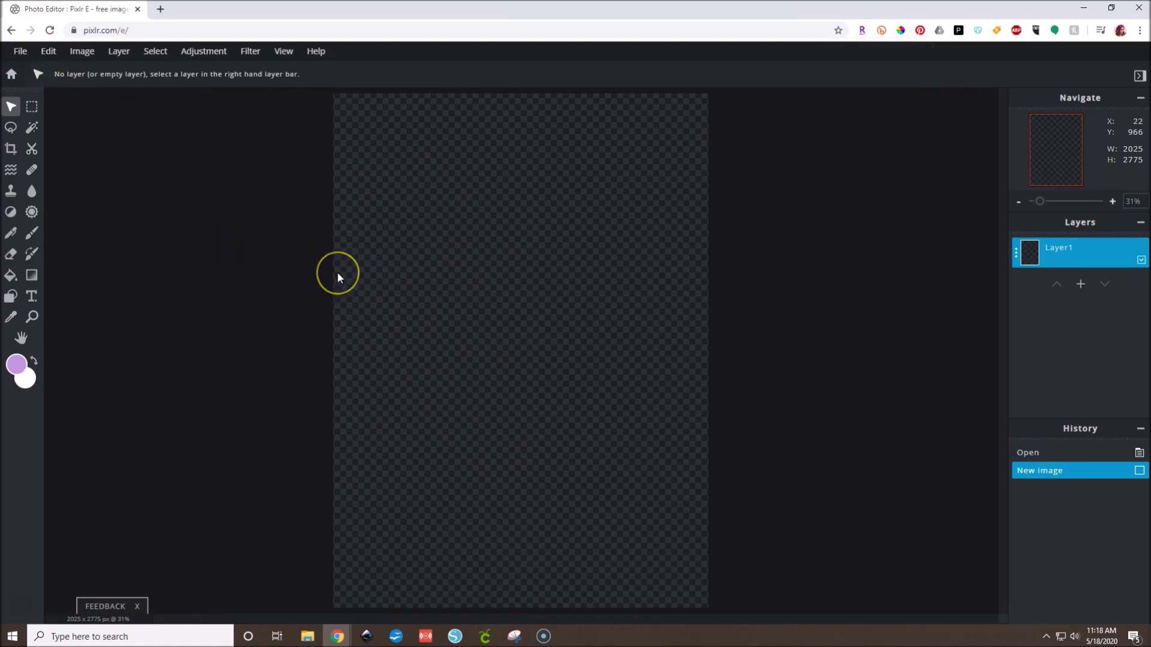
Add the "caboodle image" PNG from the design files folder as a new image layer
{"action": "left_click", "coordinate": [85, 53]}
{"action": "left_click", "coordinate": [117, 53]}
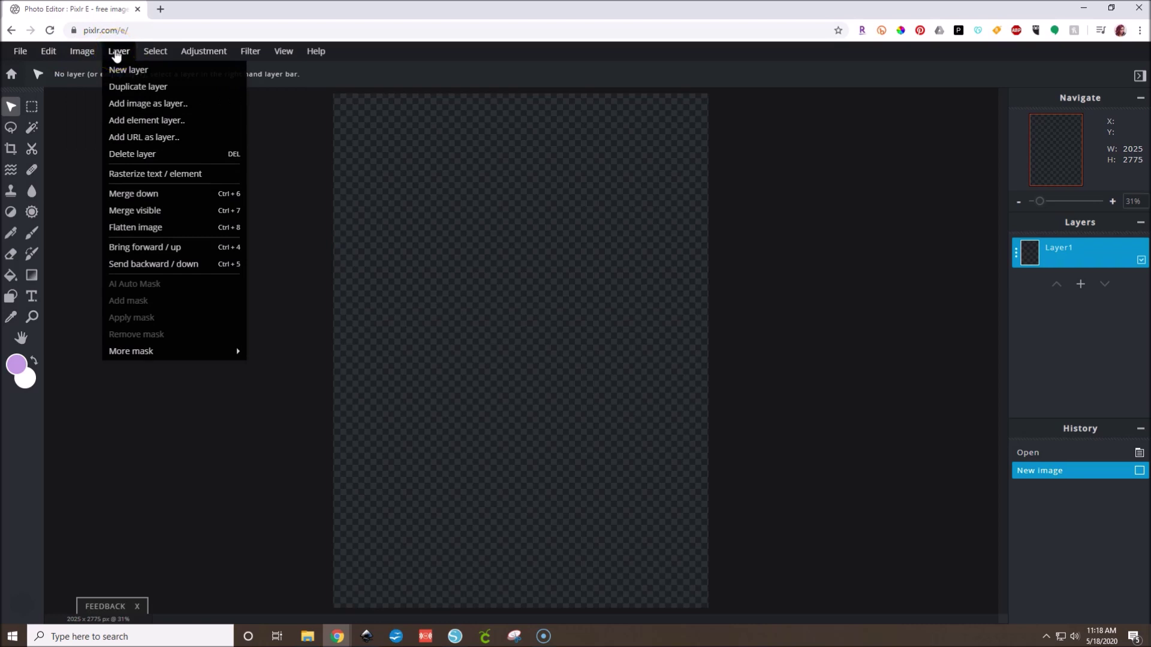
{"action": "left_click", "coordinate": [120, 104]}
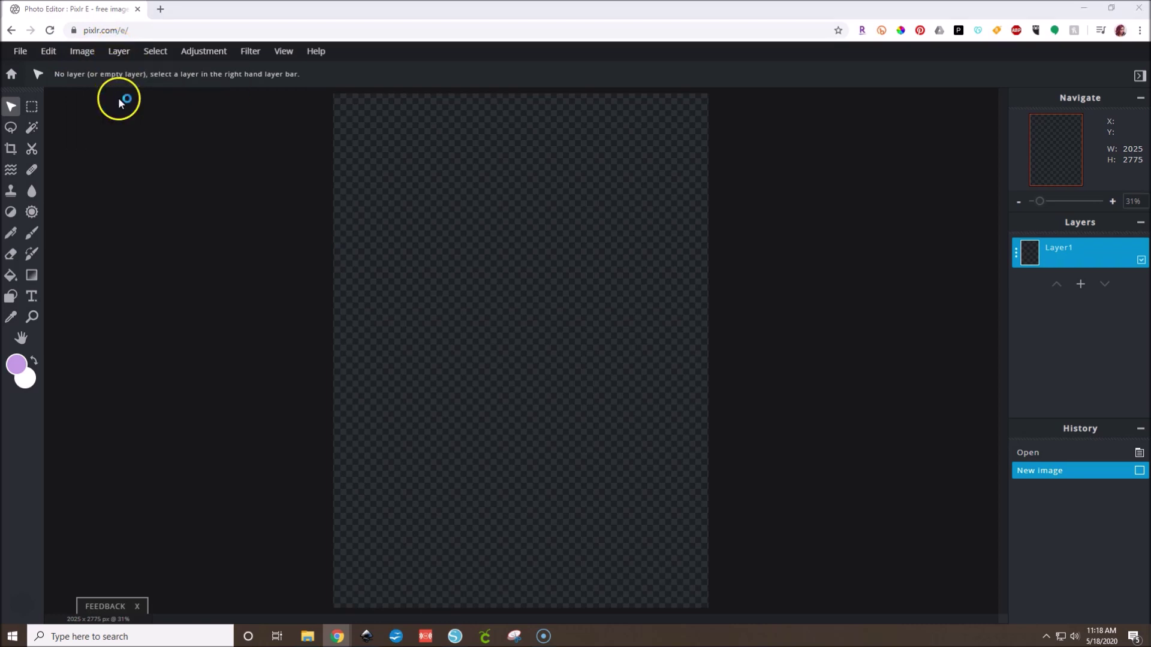
{"action": "key", "text": "ctrl+o"}
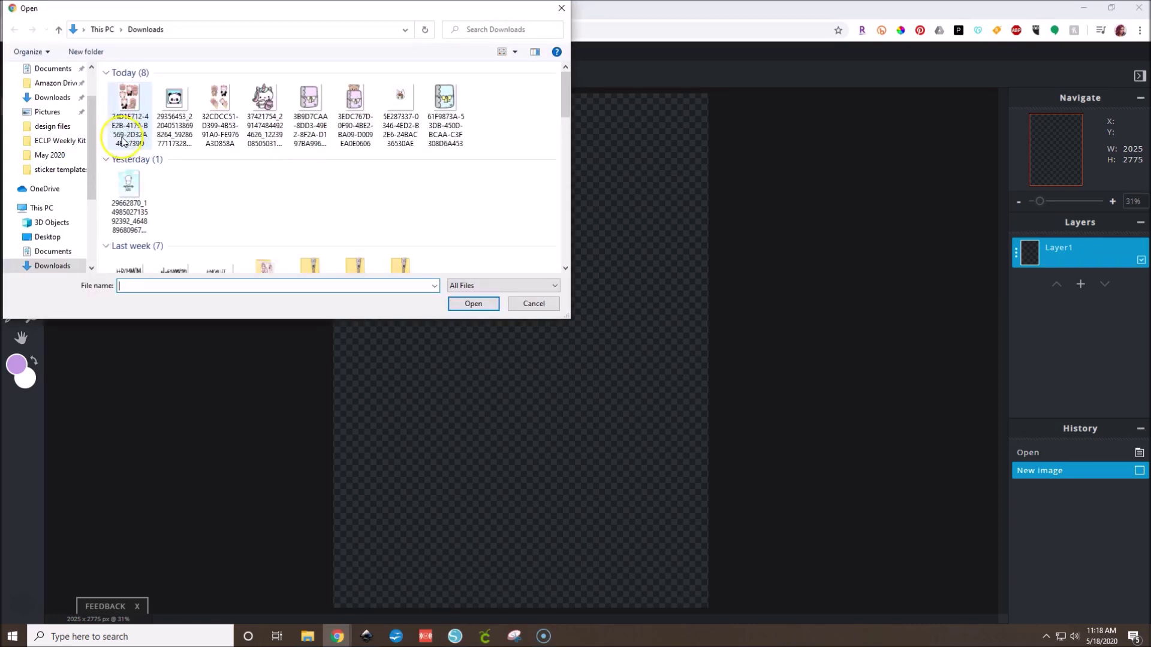
{"action": "scroll", "coordinate": [262, 161], "scroll_direction": "down", "scroll_amount": 2}
{"action": "scroll", "coordinate": [262, 161], "scroll_direction": "up", "scroll_amount": 2}
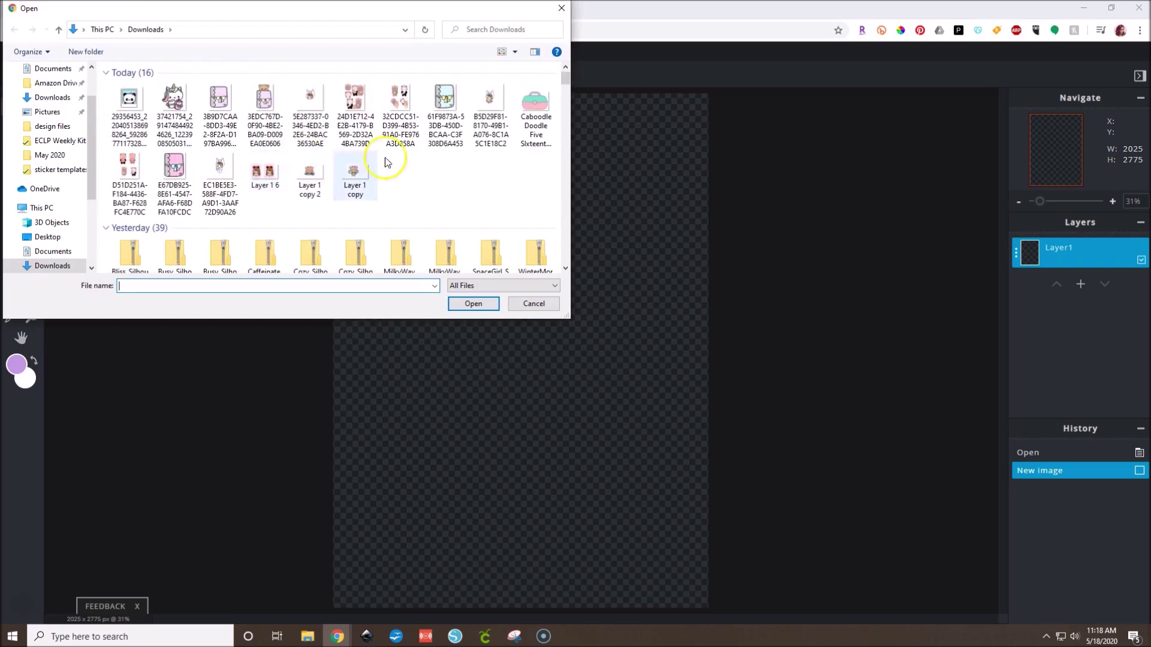
{"action": "scroll", "coordinate": [84, 117], "scroll_direction": "up", "scroll_amount": 2}
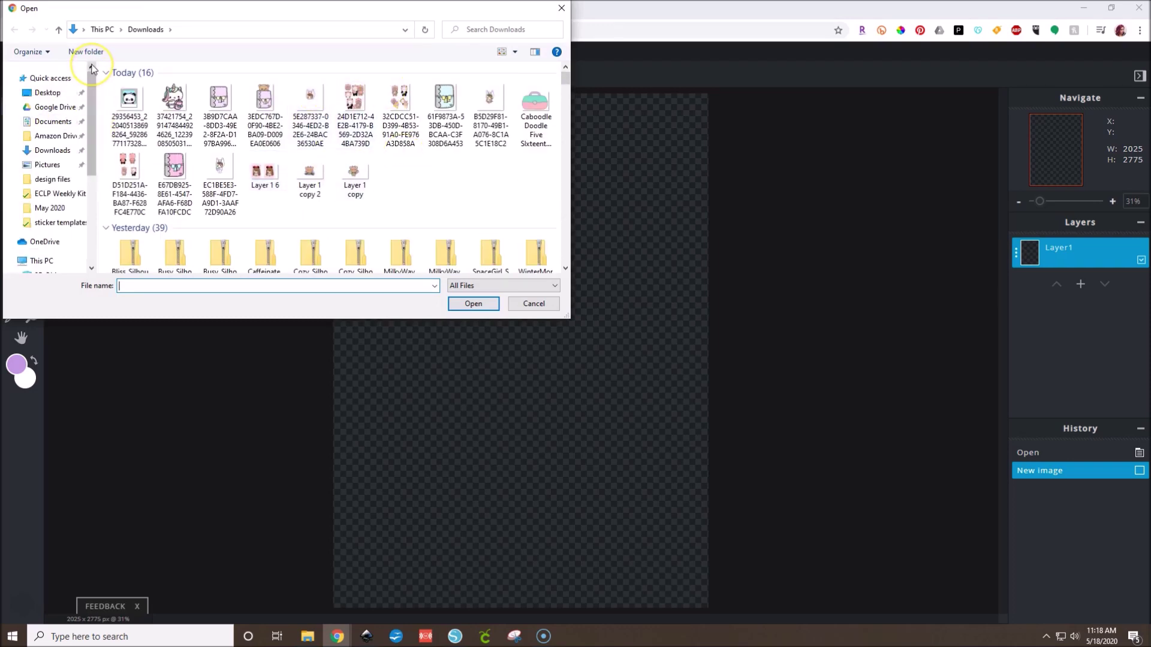
{"action": "left_click", "coordinate": [51, 179]}
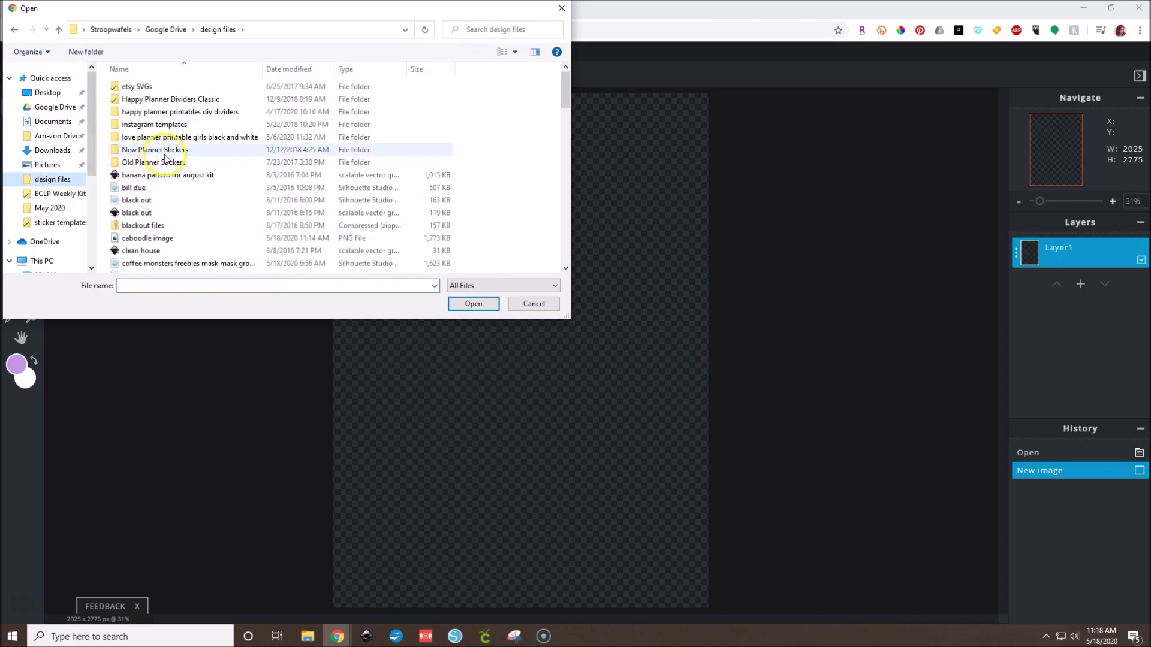
{"action": "scroll", "coordinate": [187, 178], "scroll_direction": "down", "scroll_amount": 6}
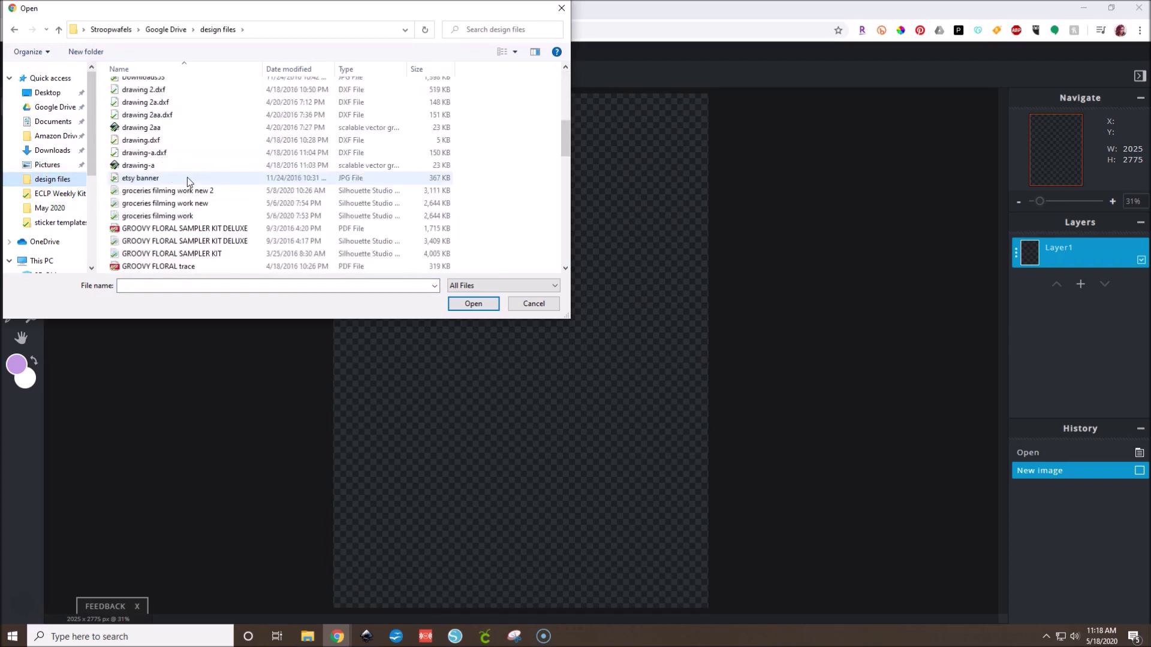
{"action": "scroll", "coordinate": [188, 177], "scroll_direction": "down", "scroll_amount": 4}
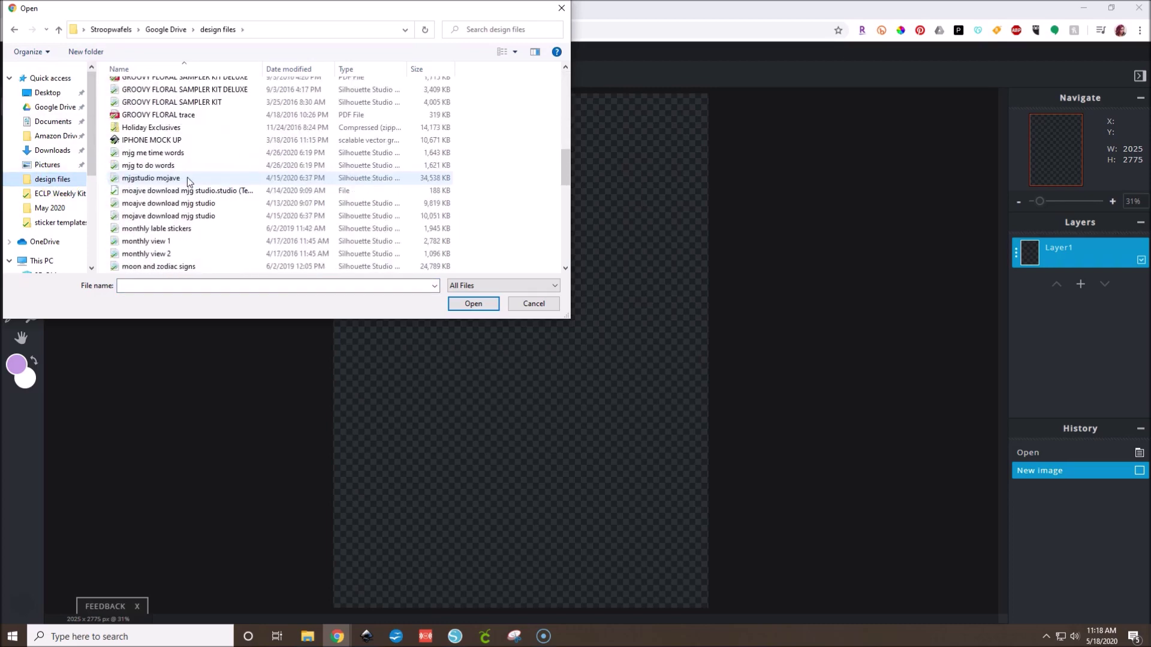
{"action": "scroll", "coordinate": [187, 177], "scroll_direction": "down", "scroll_amount": 7}
{"action": "scroll", "coordinate": [187, 182], "scroll_direction": "up", "scroll_amount": 9}
{"action": "scroll", "coordinate": [187, 177], "scroll_direction": "up", "scroll_amount": 6}
{"action": "left_click", "coordinate": [176, 122]}
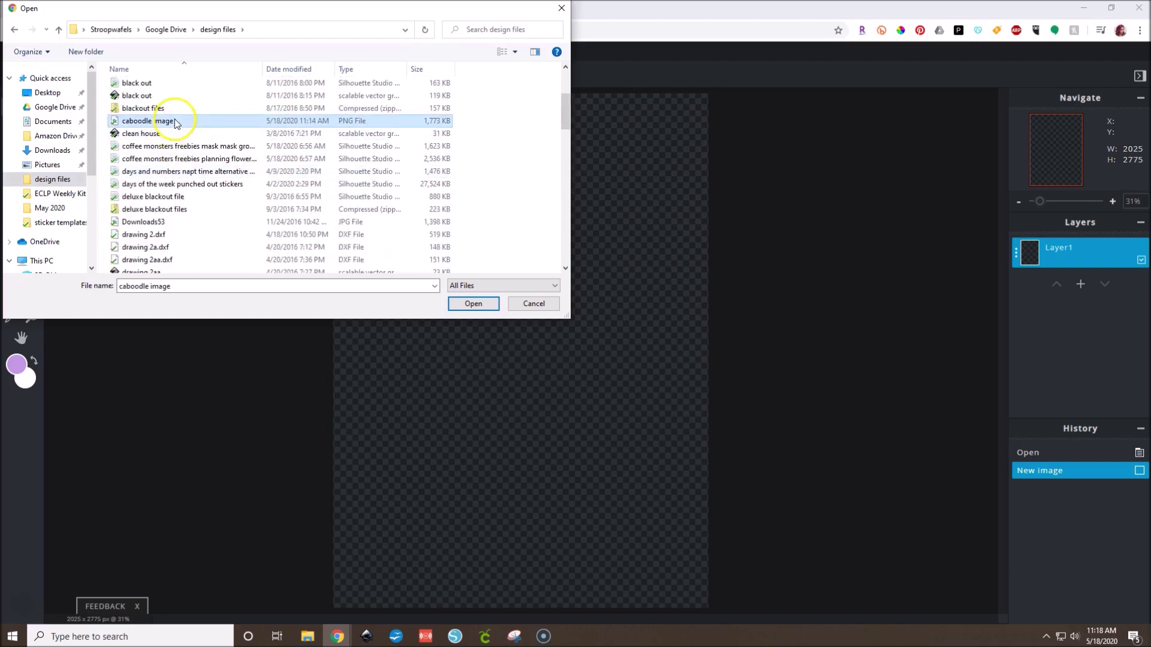
{"action": "left_click", "coordinate": [473, 303]}
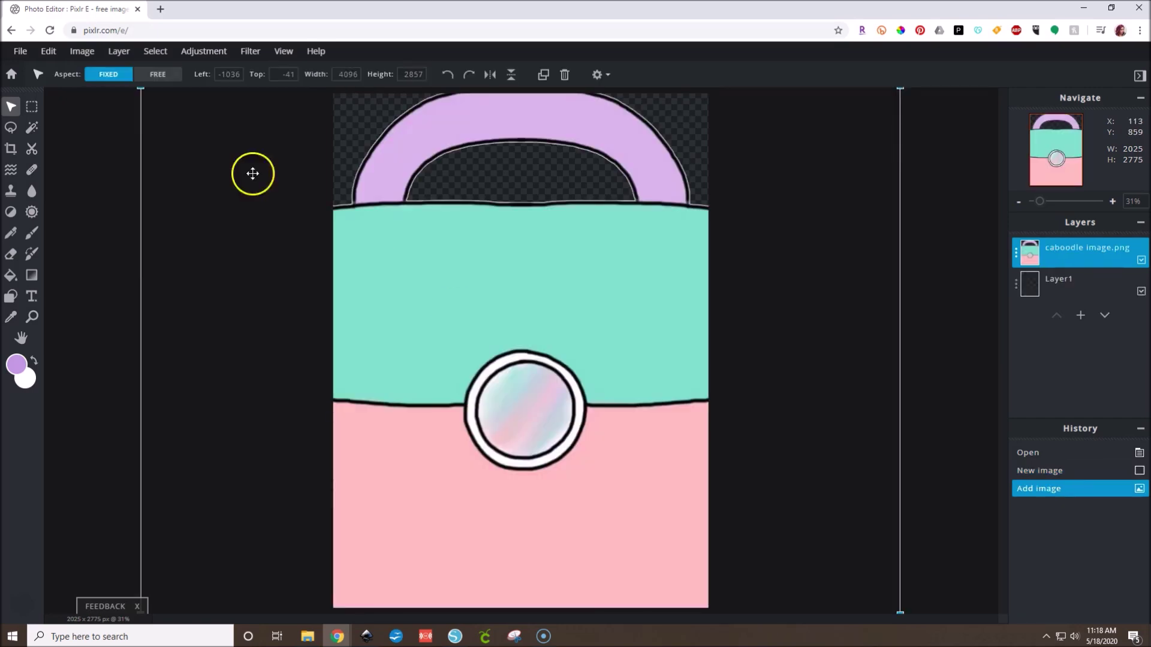
Scale the caboodle image down to about 349 x 243 px and place it in the upper part of the canvas
{"action": "scroll", "coordinate": [144, 96], "scroll_direction": "up", "scroll_amount": 1}
{"action": "scroll", "coordinate": [178, 158], "scroll_direction": "down", "scroll_amount": 2}
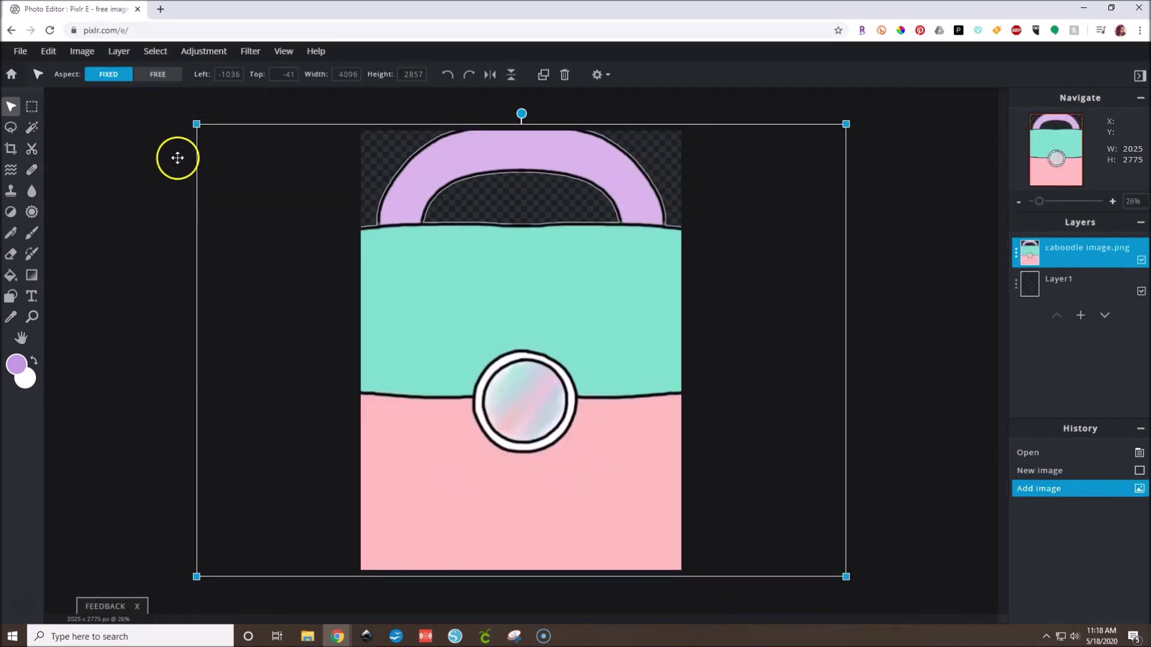
{"action": "left_click_drag", "start_coordinate": [196, 124], "coordinate": [540, 411]}
{"action": "left_click_drag", "start_coordinate": [528, 350], "coordinate": [452, 275]}
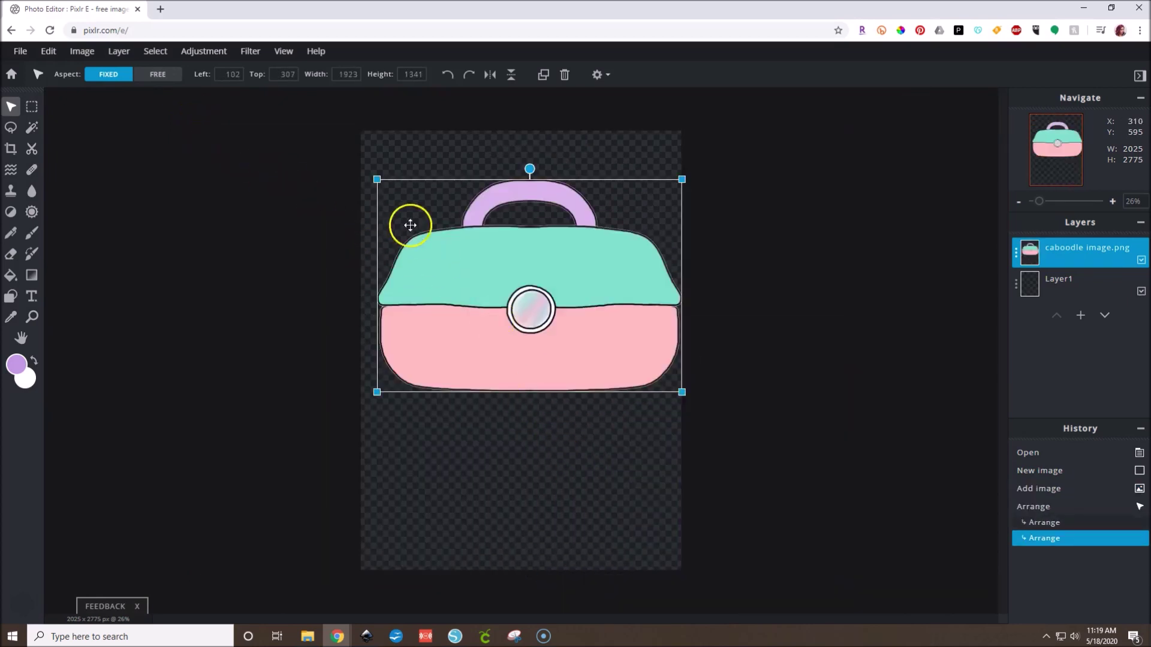
{"action": "left_click_drag", "start_coordinate": [378, 179], "coordinate": [527, 326]}
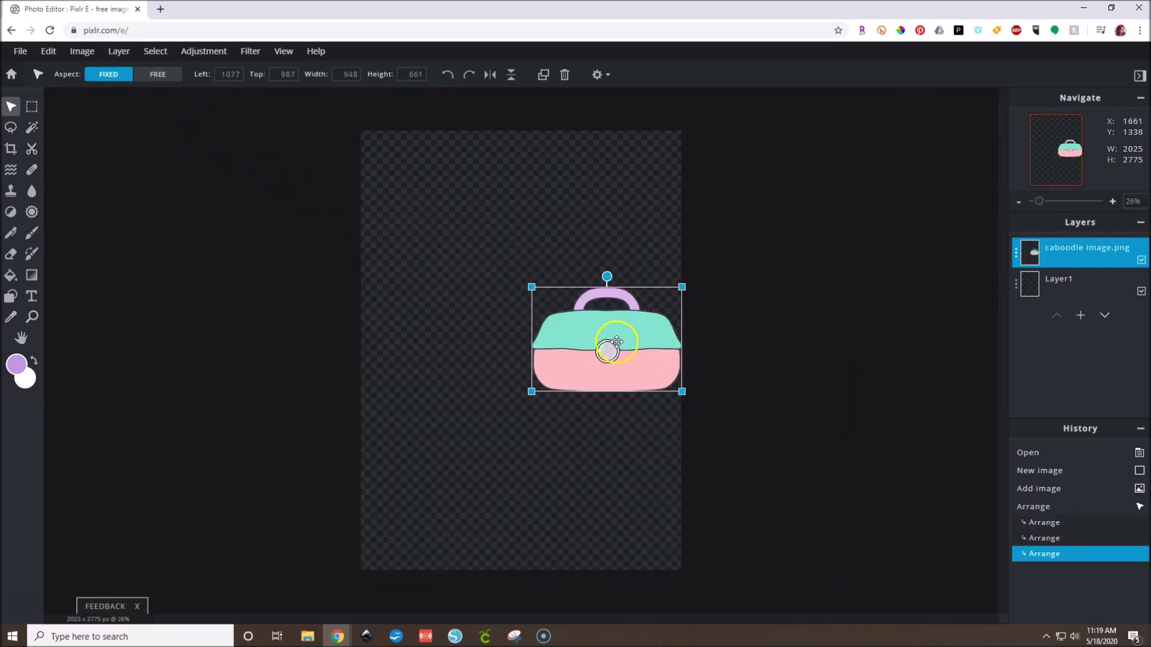
{"action": "left_click_drag", "start_coordinate": [606, 343], "coordinate": [527, 288]}
{"action": "mouse_move", "coordinate": [442, 235]}
{"action": "left_mouse_down"}
{"action": "mouse_move", "coordinate": [531, 302]}
{"action": "mouse_move", "coordinate": [443, 230]}
{"action": "left_mouse_up"}
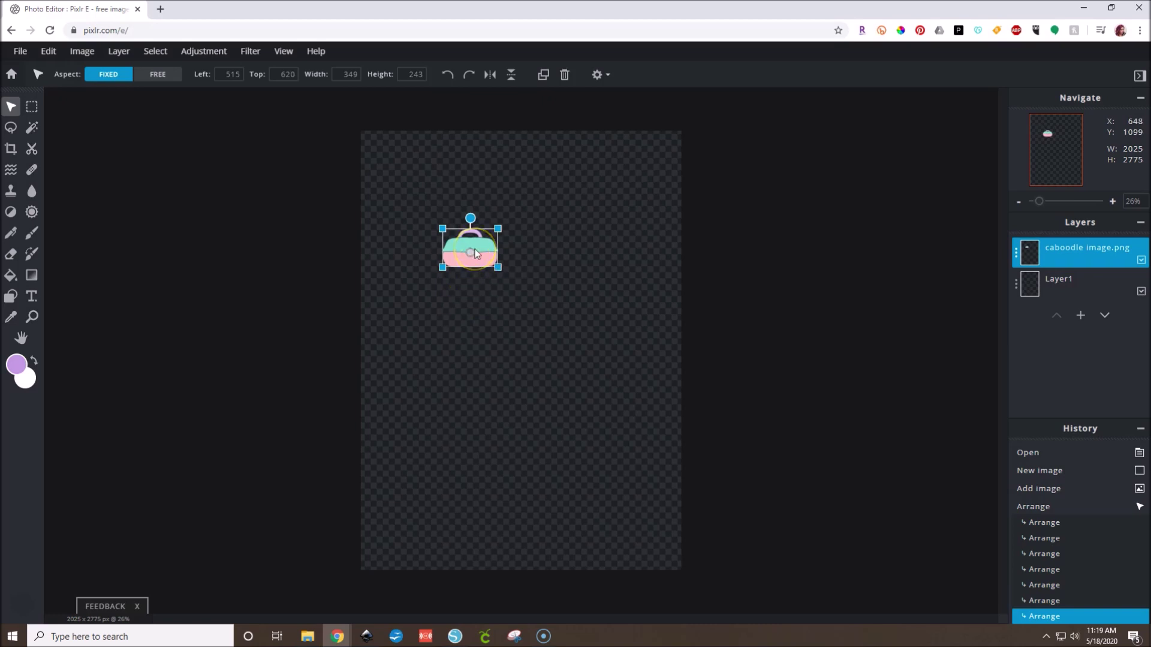
{"action": "left_click", "coordinate": [429, 154]}
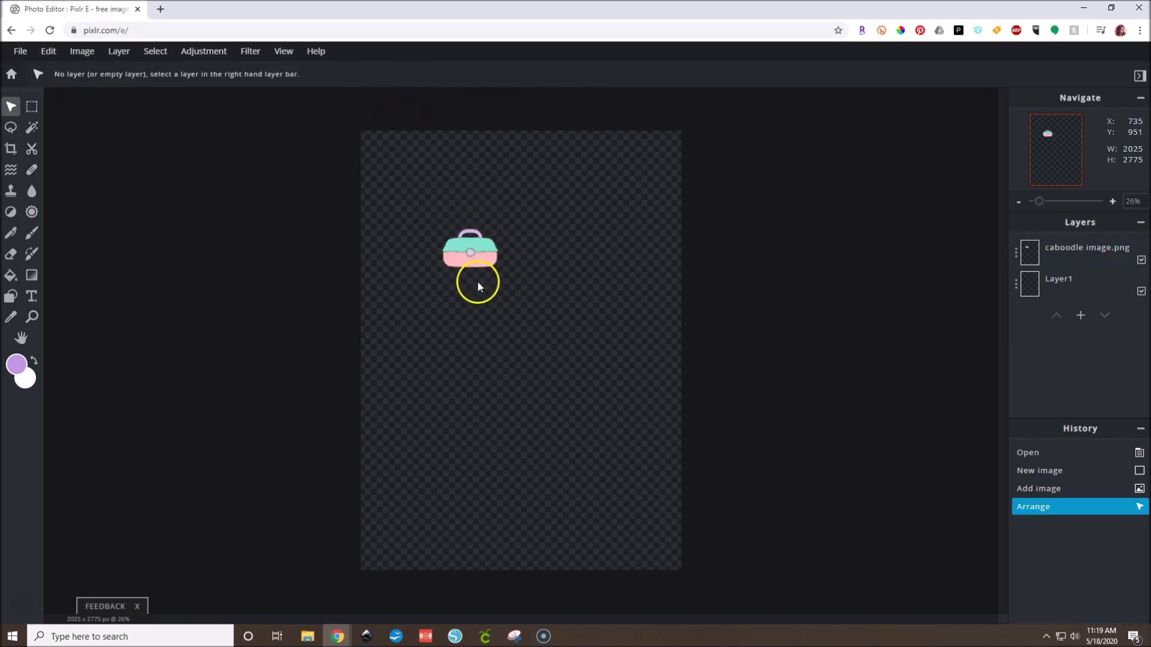
Fine-tune the caboodle image to about 319 x 222 px and reposition it at about 363 px left, 567 px top
{"action": "left_click", "coordinate": [467, 250]}
{"action": "mouse_move", "coordinate": [497, 268]}
{"action": "left_mouse_down"}
{"action": "mouse_move", "coordinate": [489, 262]}
{"action": "mouse_move", "coordinate": [592, 328]}
{"action": "mouse_move", "coordinate": [499, 267]}
{"action": "left_mouse_up"}
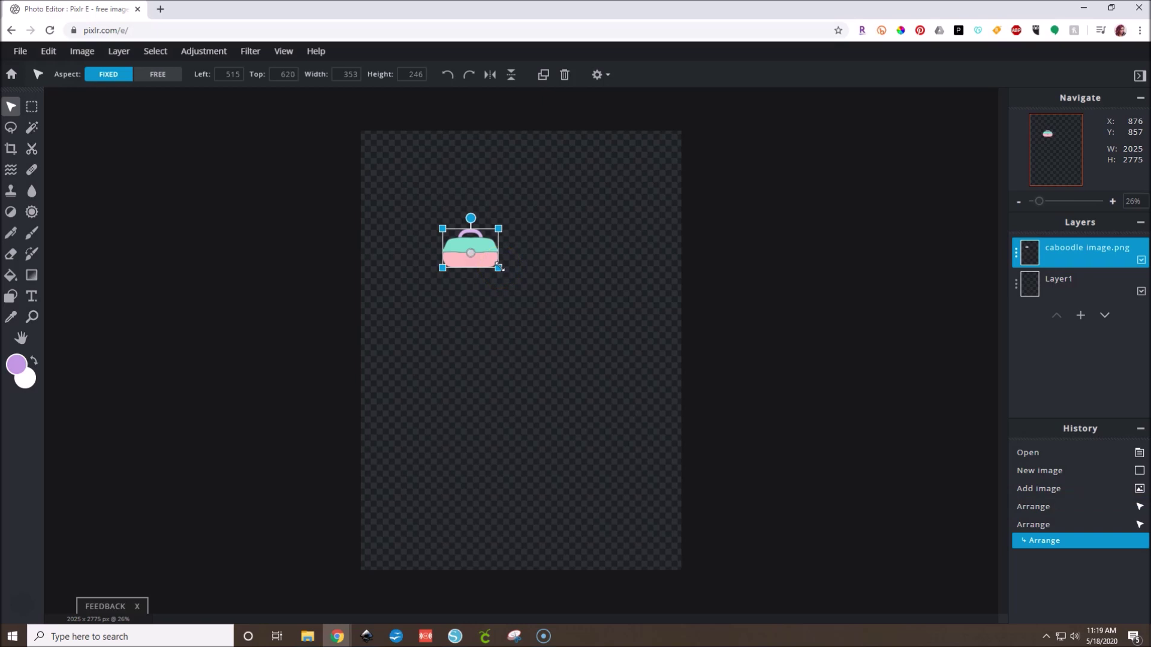
{"action": "left_click", "coordinate": [497, 269]}
{"action": "left_click", "coordinate": [493, 265]}
{"action": "left_click_drag", "start_coordinate": [495, 267], "coordinate": [466, 256]}
{"action": "scroll", "coordinate": [457, 241], "scroll_direction": "up", "scroll_amount": 1}
{"action": "scroll", "coordinate": [456, 242], "scroll_direction": "up", "scroll_amount": 3}
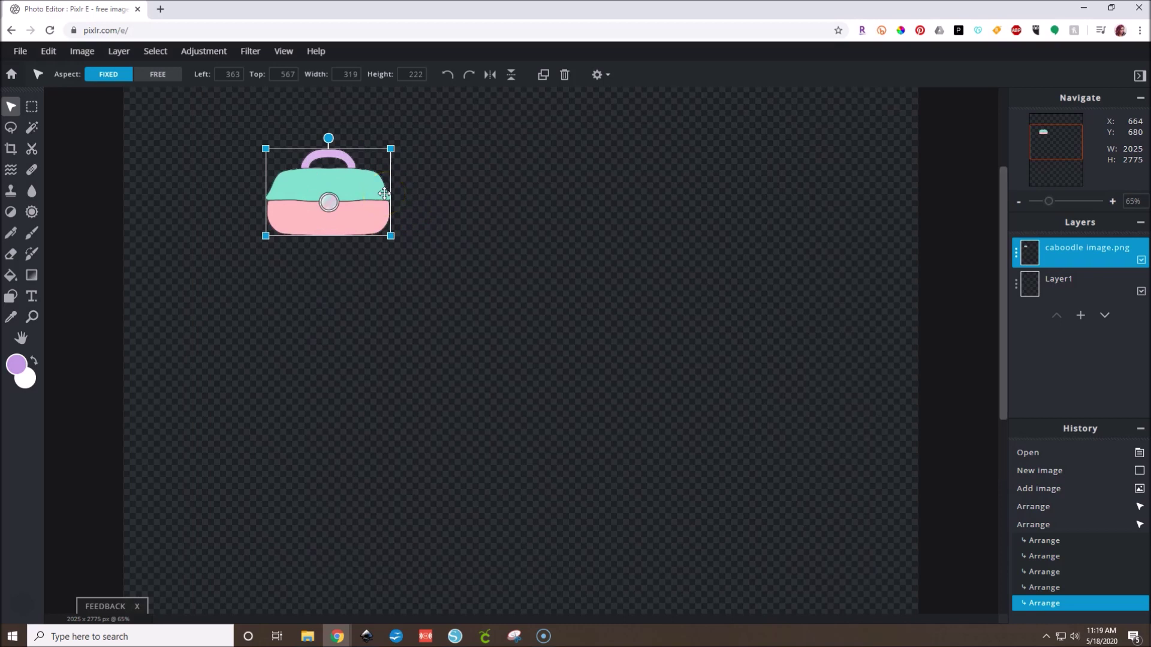
Start the Outline filter on the caboodle image layer and set the outline color to white (#FFFFFF)
{"action": "left_click", "coordinate": [385, 193]}
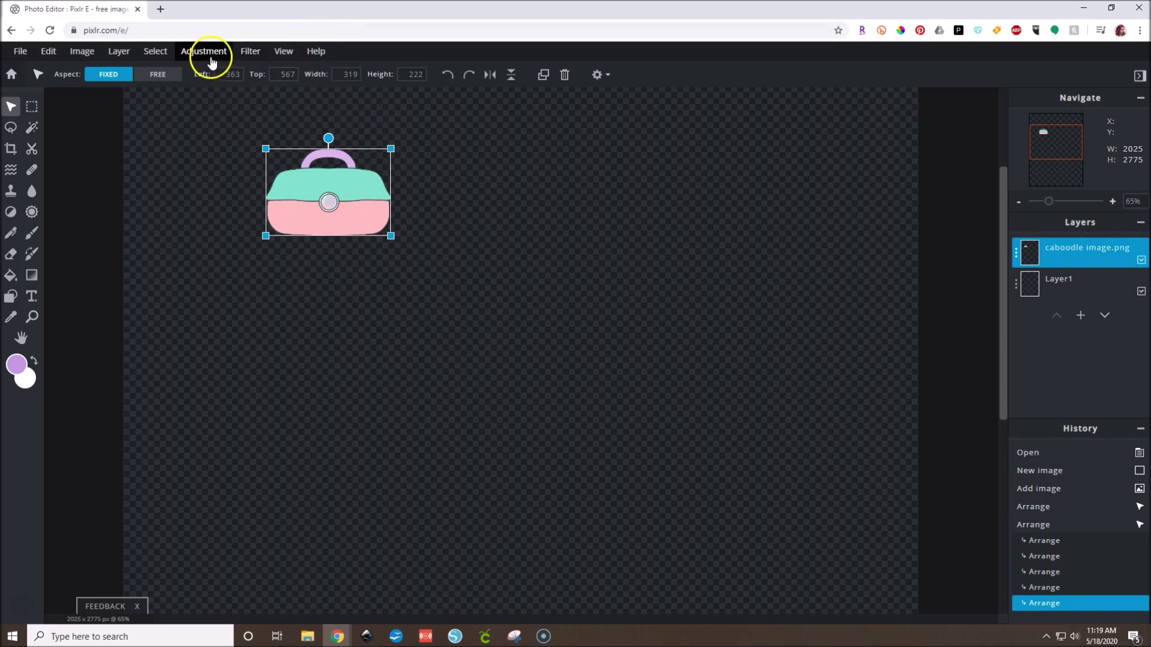
{"action": "left_click", "coordinate": [245, 56]}
{"action": "mouse_move", "coordinate": [250, 92]}
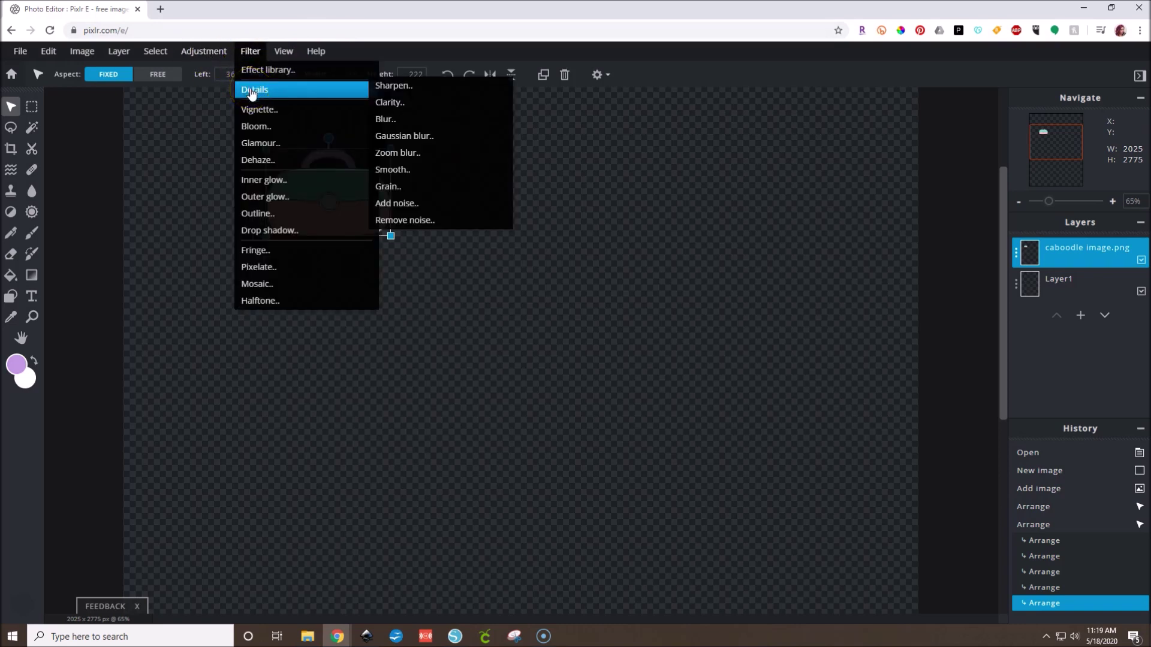
{"action": "left_click", "coordinate": [218, 237]}
{"action": "left_click", "coordinate": [253, 53]}
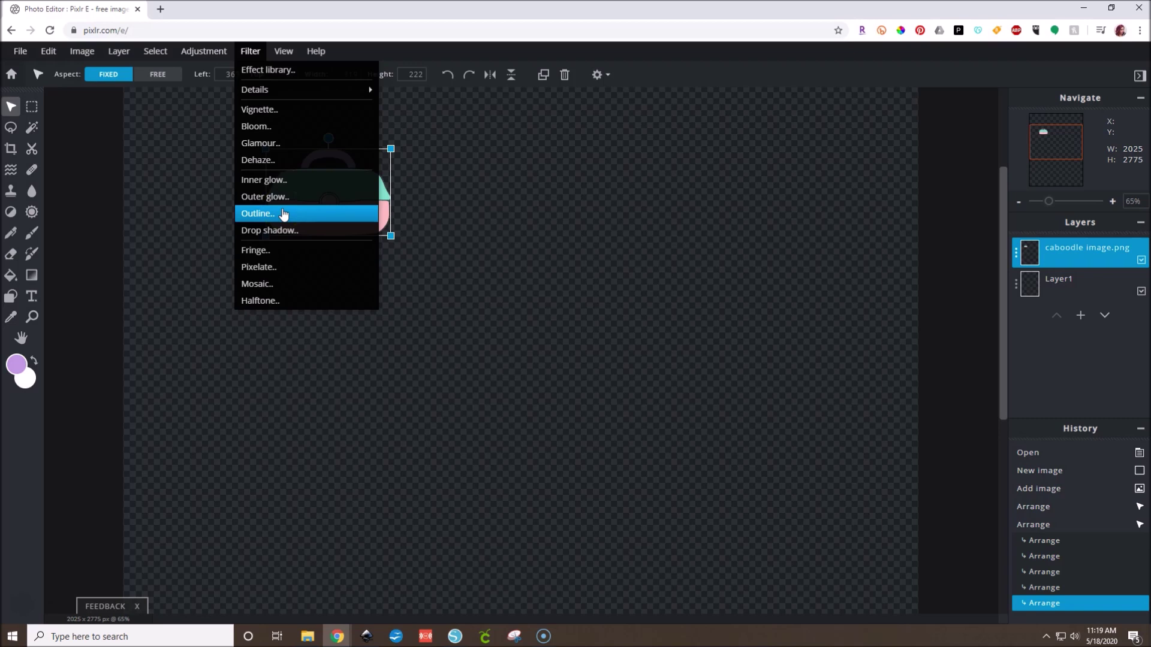
{"action": "left_click", "coordinate": [284, 214]}
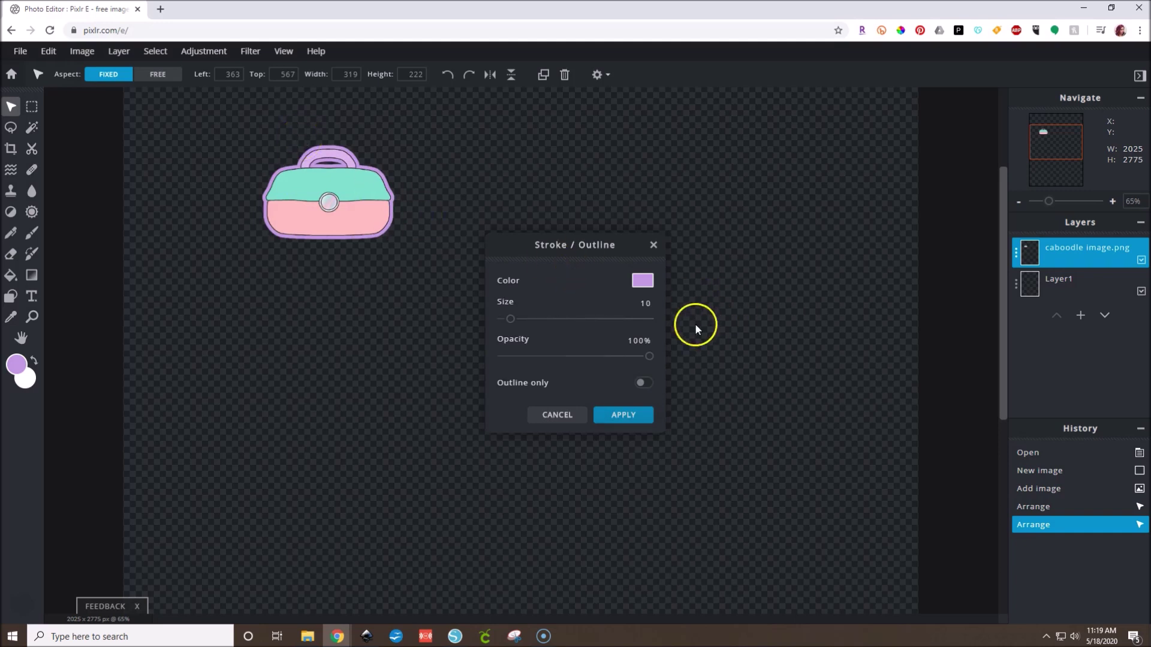
{"action": "left_click", "coordinate": [642, 280]}
{"action": "mouse_move", "coordinate": [488, 273]}
{"action": "left_mouse_down"}
{"action": "mouse_move", "coordinate": [465, 283]}
{"action": "mouse_move", "coordinate": [383, 199]}
{"action": "left_mouse_up"}
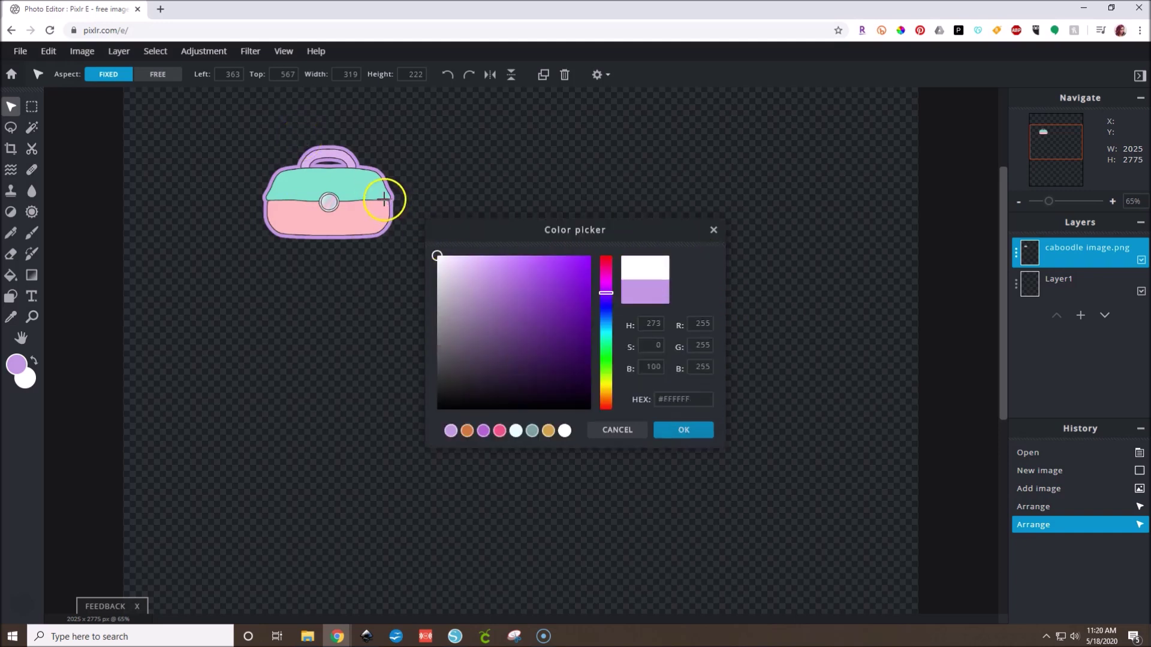
{"action": "left_click", "coordinate": [671, 433]}
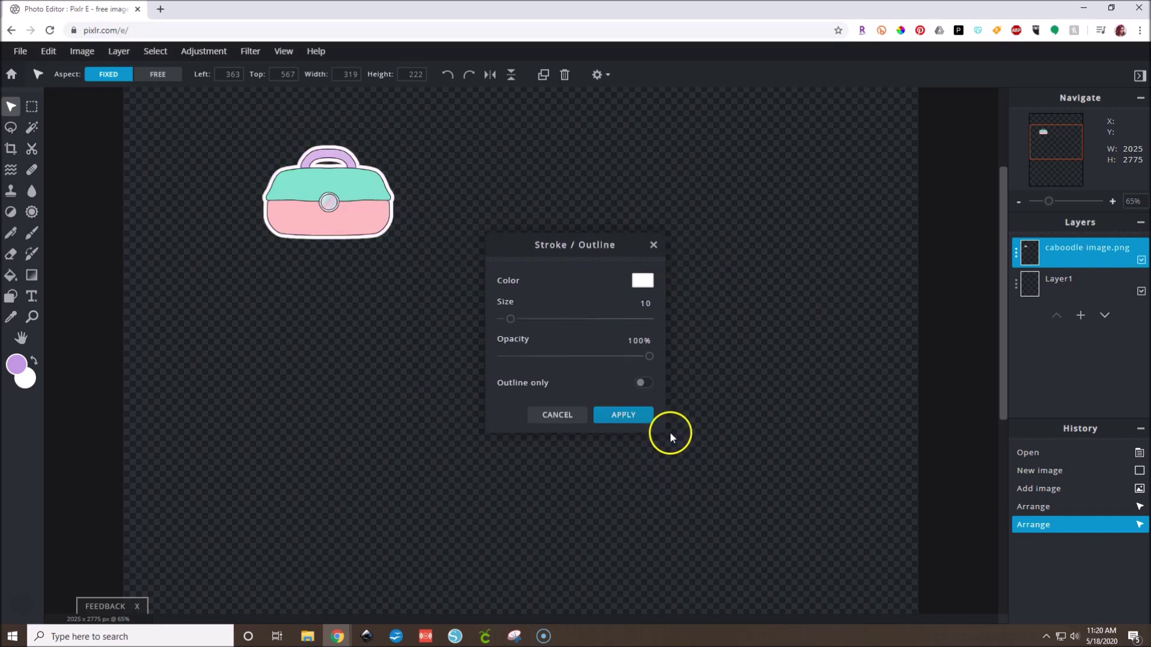
Set the caboodle outline size to 12 and apply it, undoing and redoing the stroke to compare
{"action": "left_click_drag", "start_coordinate": [509, 319], "coordinate": [516, 324]}
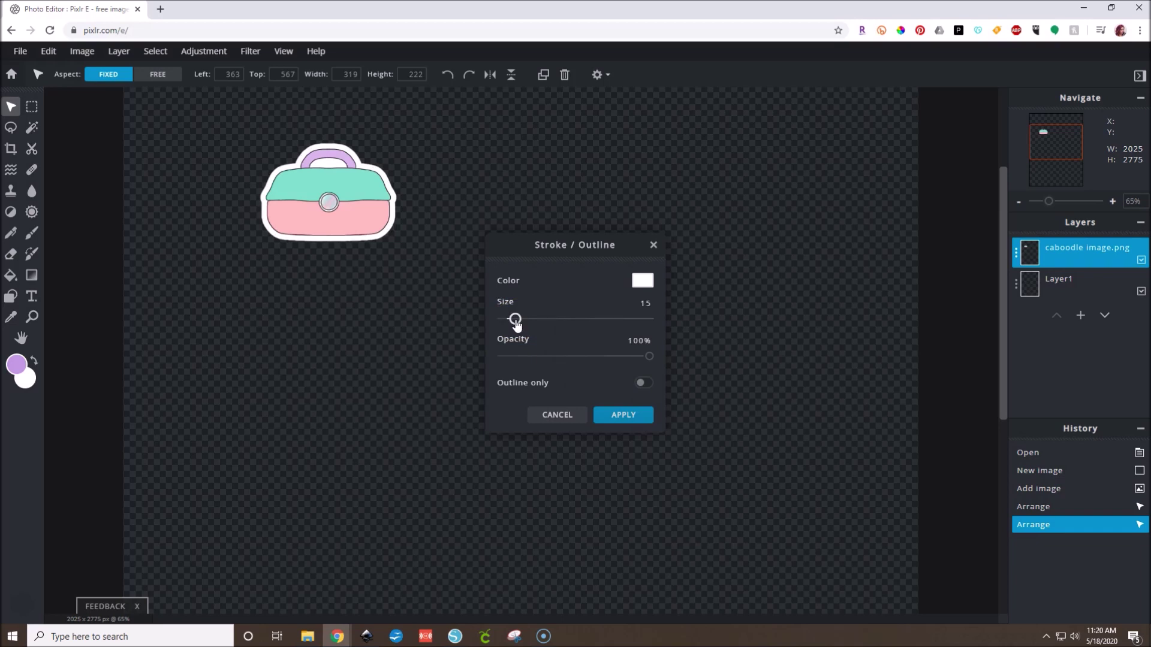
{"action": "left_click_drag", "start_coordinate": [516, 324], "coordinate": [514, 323]}
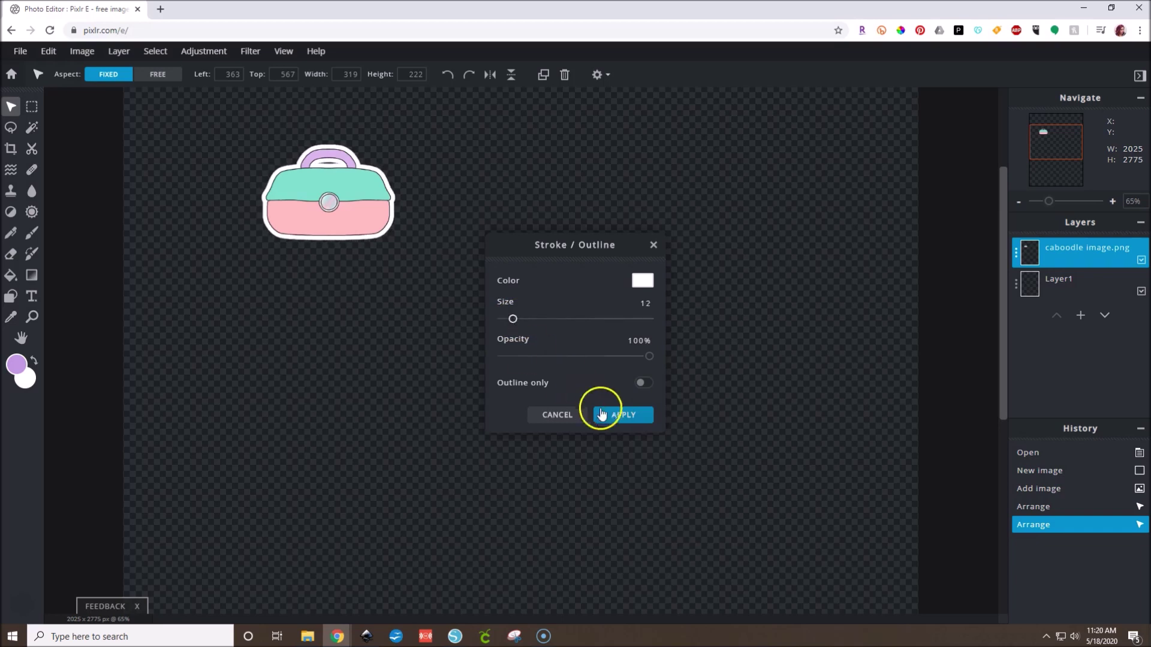
{"action": "left_click", "coordinate": [628, 415]}
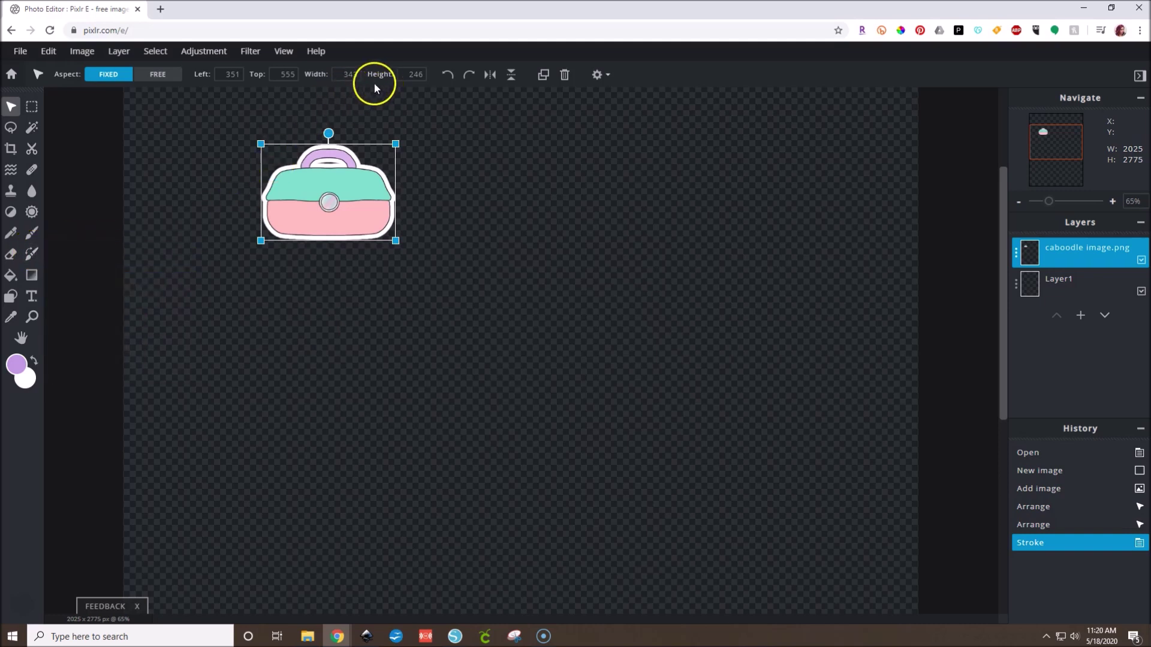
{"action": "key", "text": "ctrl+z"}
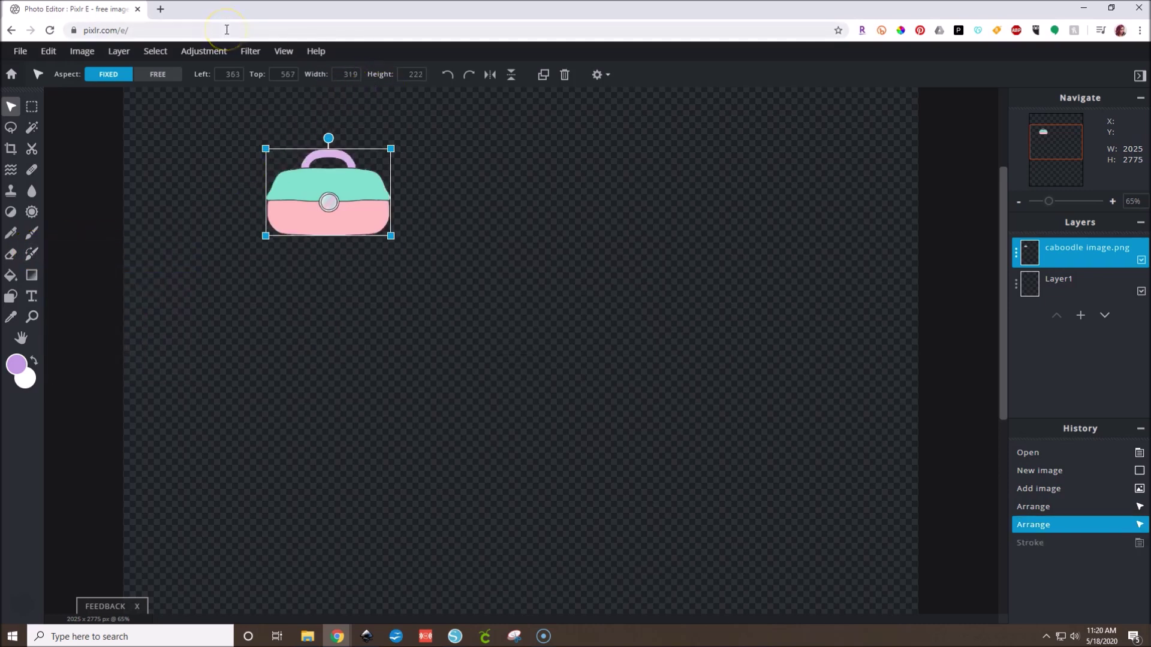
{"action": "key", "text": "ctrl+y"}
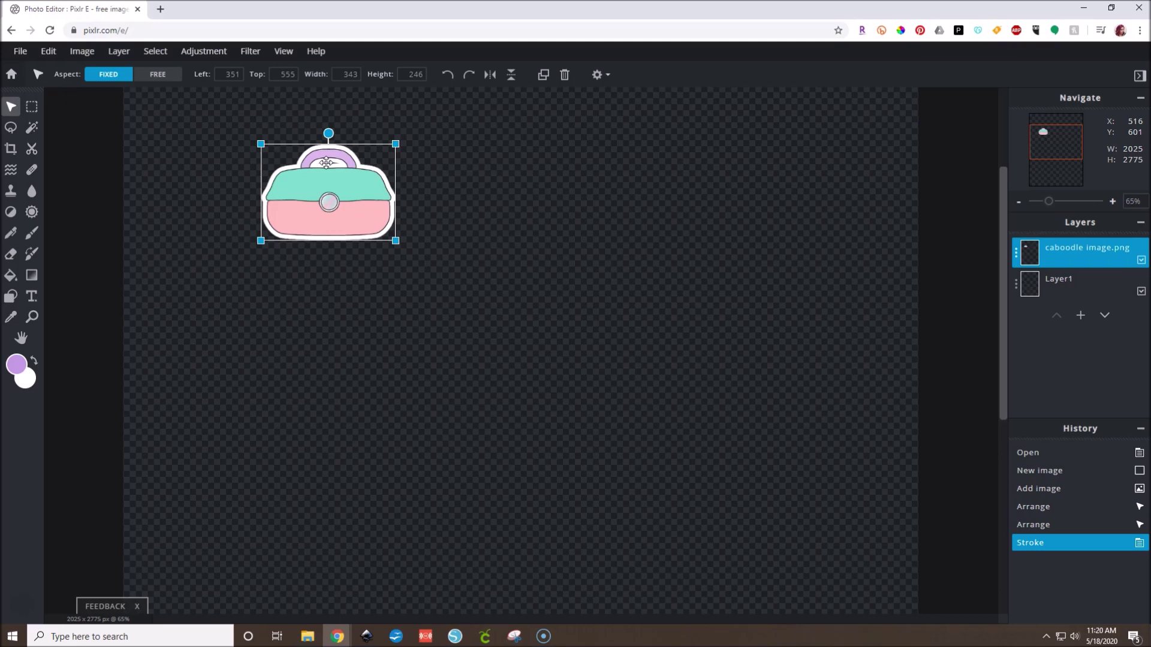
Add an empty layer above the caboodle and set the foreground color to white (#FFFFFF)
{"action": "left_click", "coordinate": [1081, 315]}
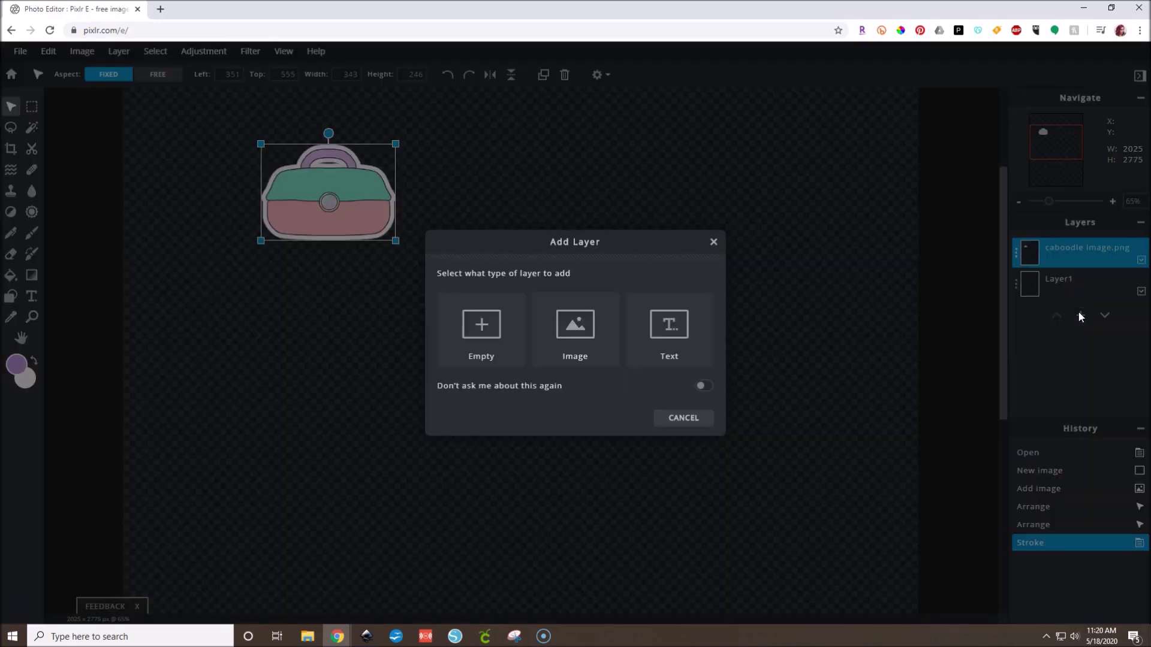
{"action": "left_click", "coordinate": [491, 327]}
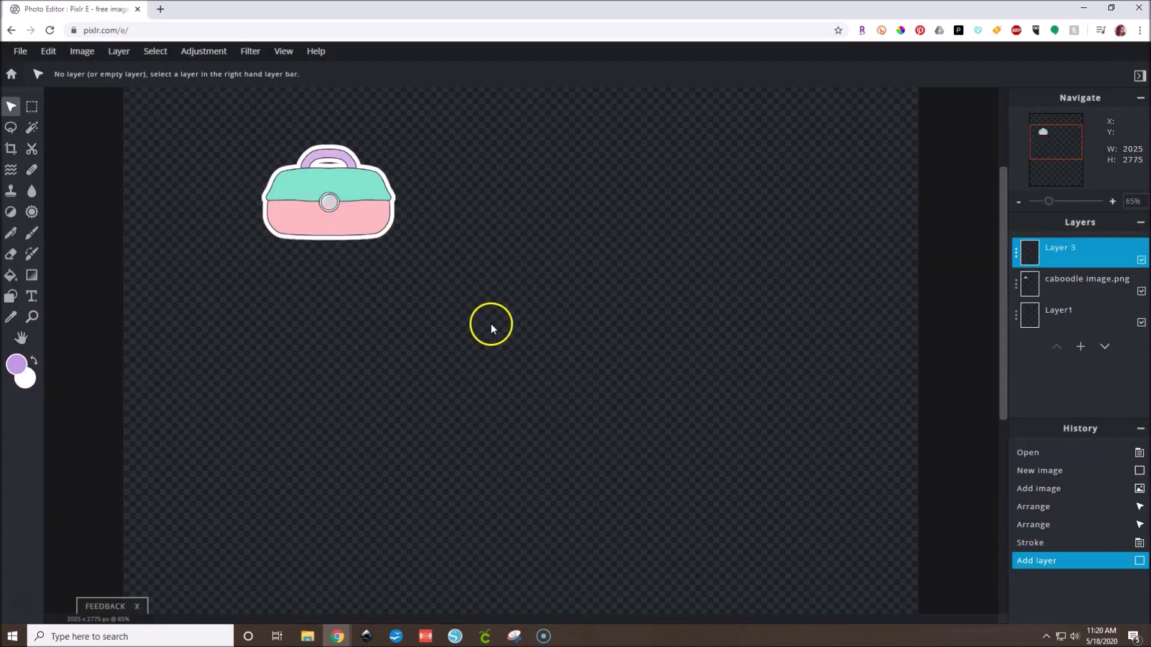
{"action": "left_click", "coordinate": [16, 364]}
{"action": "left_click_drag", "start_coordinate": [473, 310], "coordinate": [411, 185]}
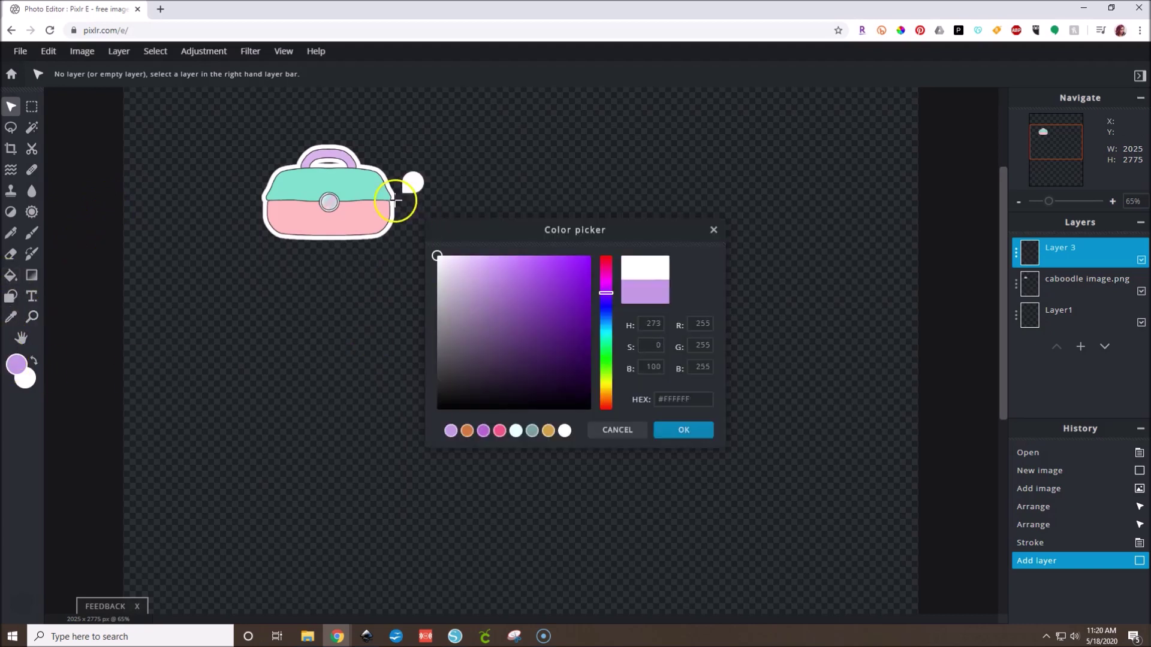
{"action": "left_click", "coordinate": [684, 430]}
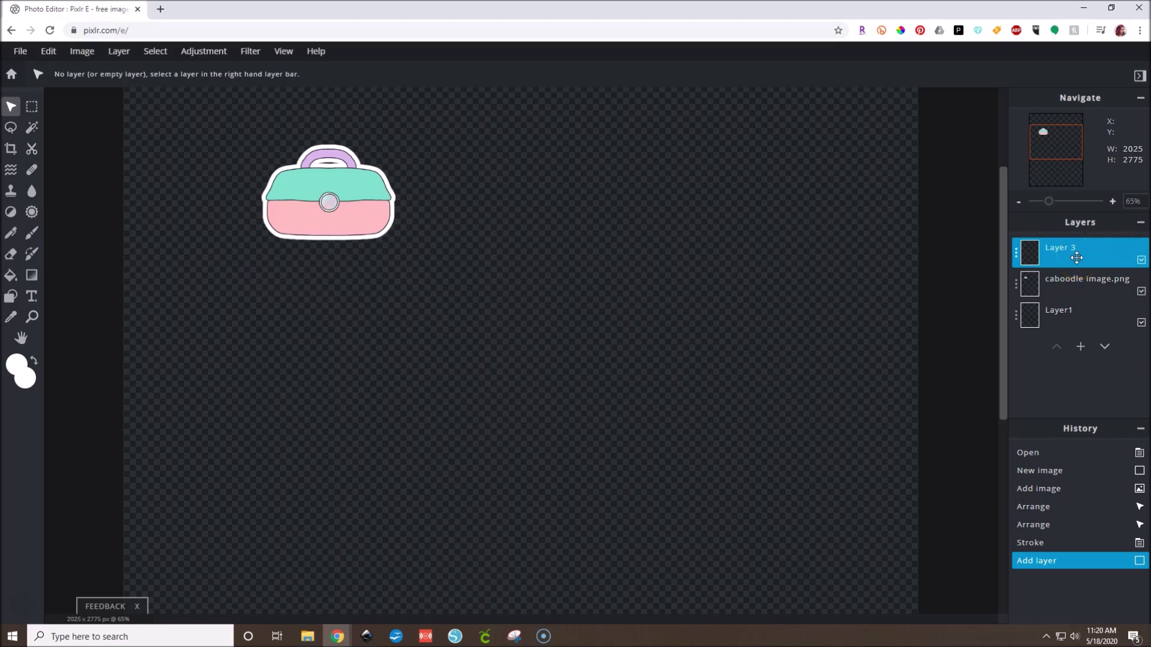
Draw a filled white rectangle over the gap in the caboodle's handle on Layer 3 and move that layer beneath the caboodle
{"action": "left_click", "coordinate": [10, 296]}
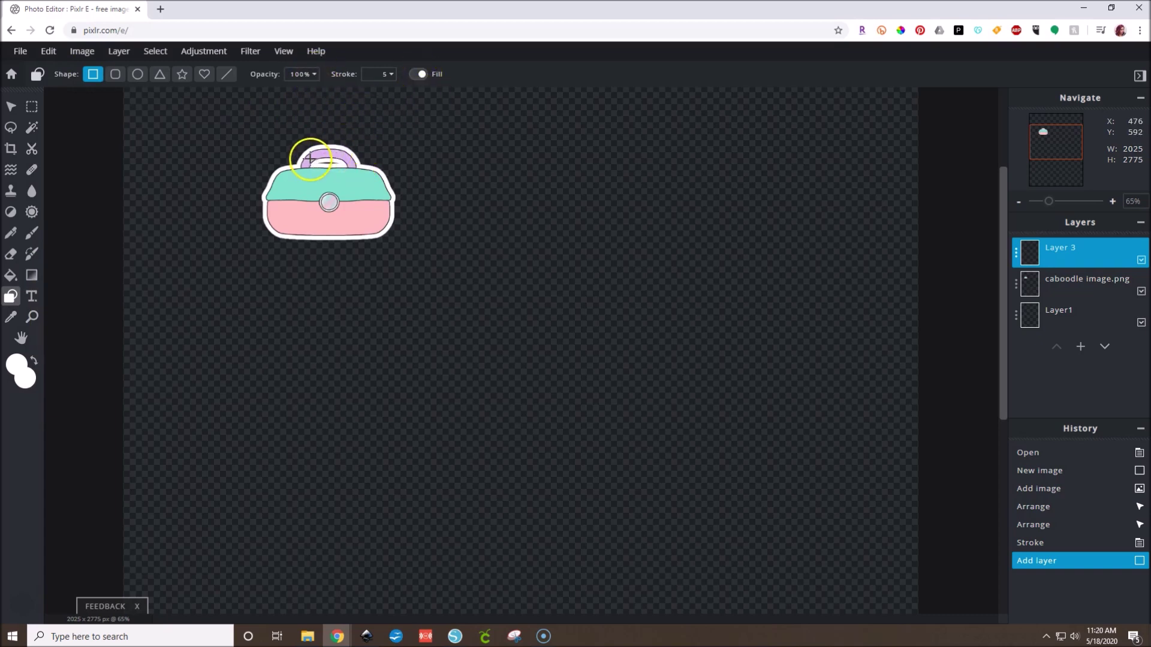
{"action": "left_click_drag", "start_coordinate": [309, 158], "coordinate": [347, 173]}
{"action": "left_click_drag", "start_coordinate": [1069, 252], "coordinate": [1070, 293]}
Merge the caboodle image layer down into Layer 3
{"action": "left_click", "coordinate": [1060, 249]}
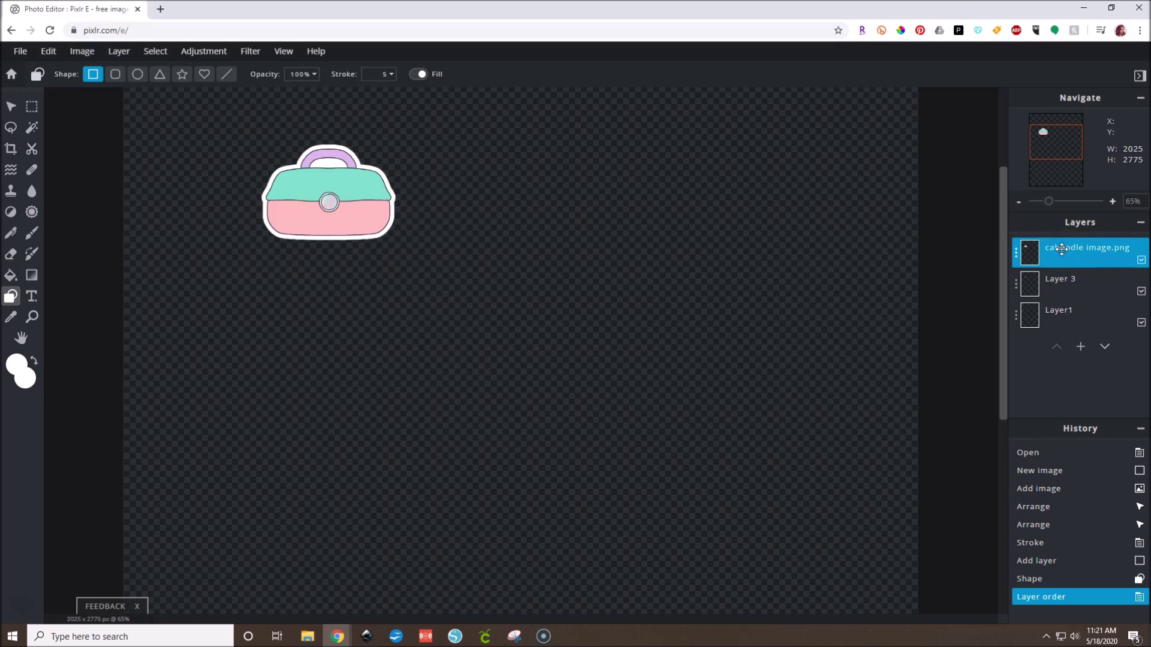
{"action": "left_click", "coordinate": [1062, 249]}
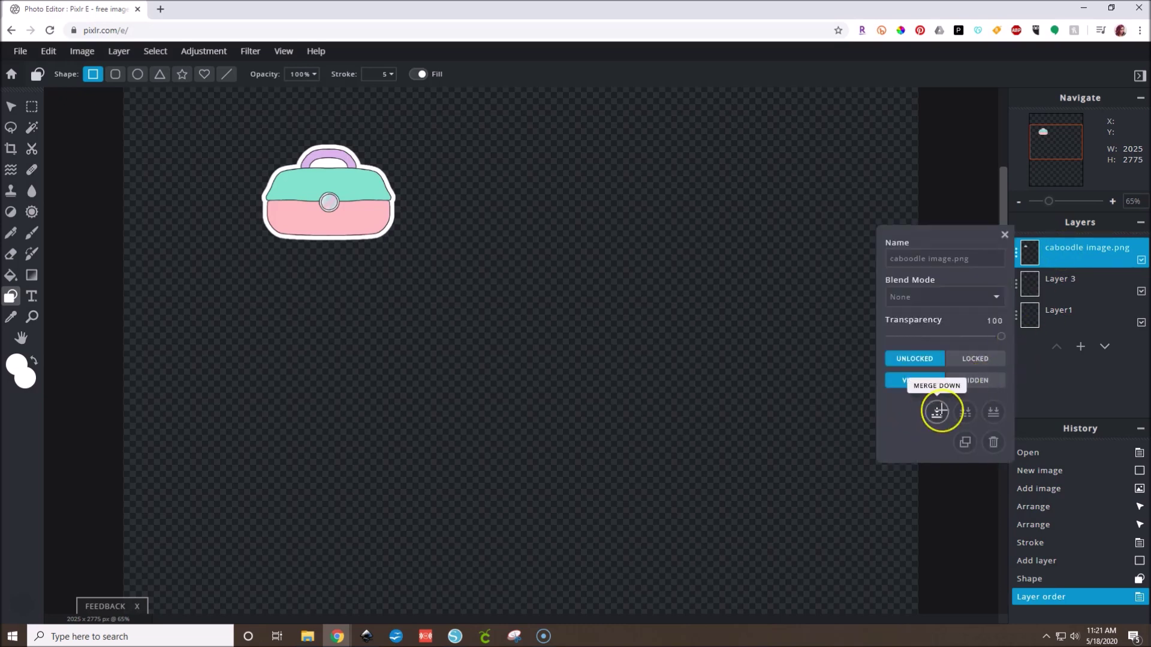
{"action": "left_click", "coordinate": [939, 412]}
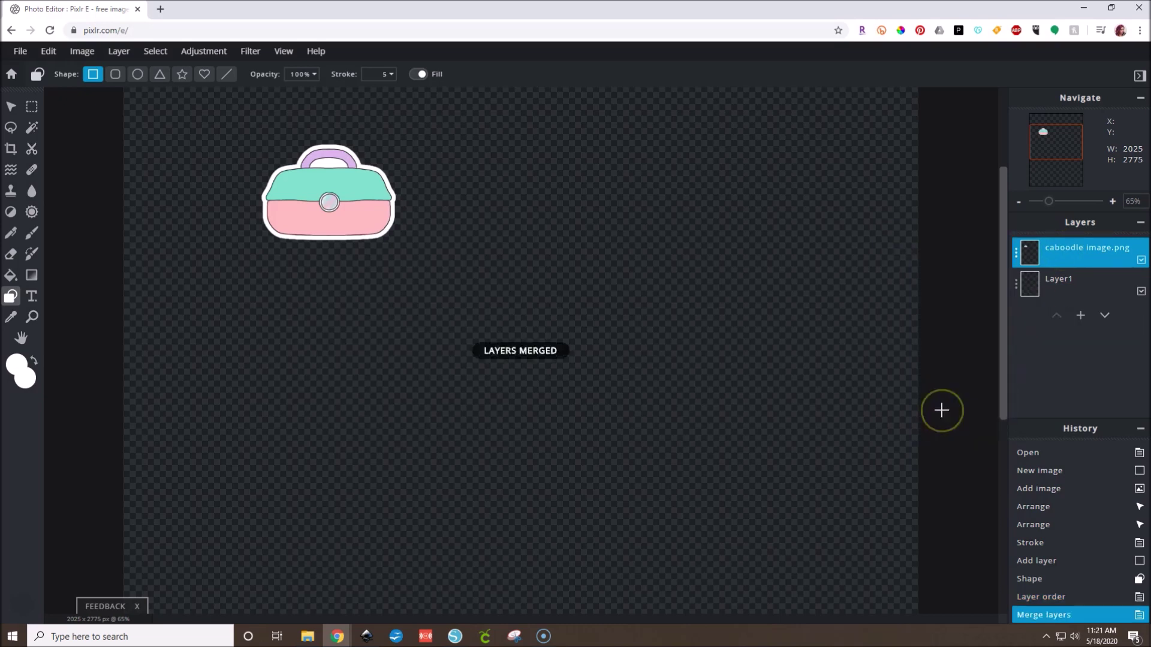
Scale the merged caboodle to 273 x 196 px and place it in the canvas's upper-left corner at 0 px left, 0 px top
{"action": "left_click", "coordinate": [19, 108]}
{"action": "left_click_drag", "start_coordinate": [391, 270], "coordinate": [186, 264]}
{"action": "scroll", "coordinate": [257, 255], "scroll_direction": "up", "scroll_amount": 2}
{"action": "scroll", "coordinate": [257, 255], "scroll_direction": "down", "scroll_amount": 2}
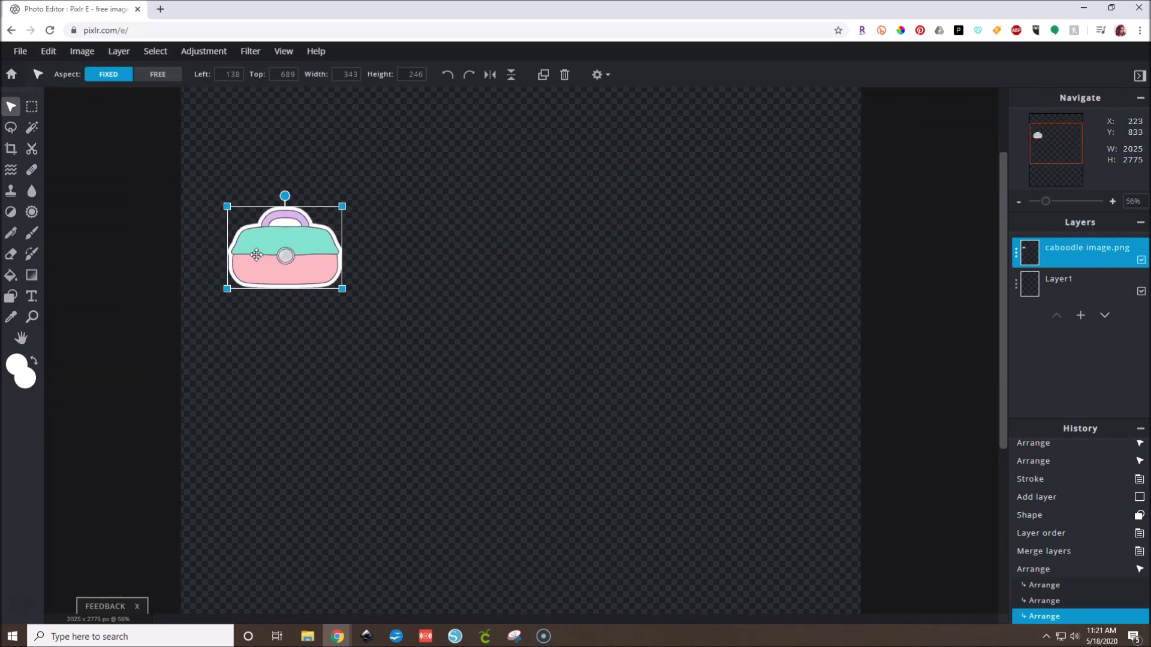
{"action": "scroll", "coordinate": [257, 254], "scroll_direction": "down", "scroll_amount": 1}
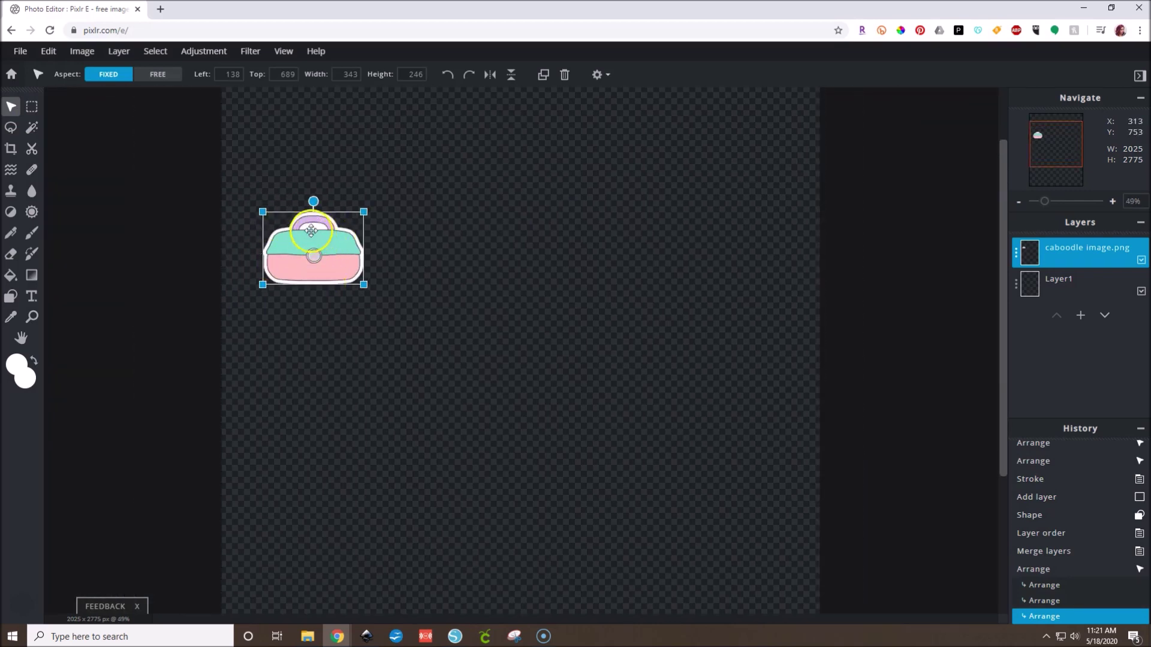
{"action": "left_click", "coordinate": [313, 256]}
{"action": "scroll", "coordinate": [314, 256], "scroll_direction": "down", "scroll_amount": 1}
{"action": "scroll", "coordinate": [591, 360], "scroll_direction": "down", "scroll_amount": 1}
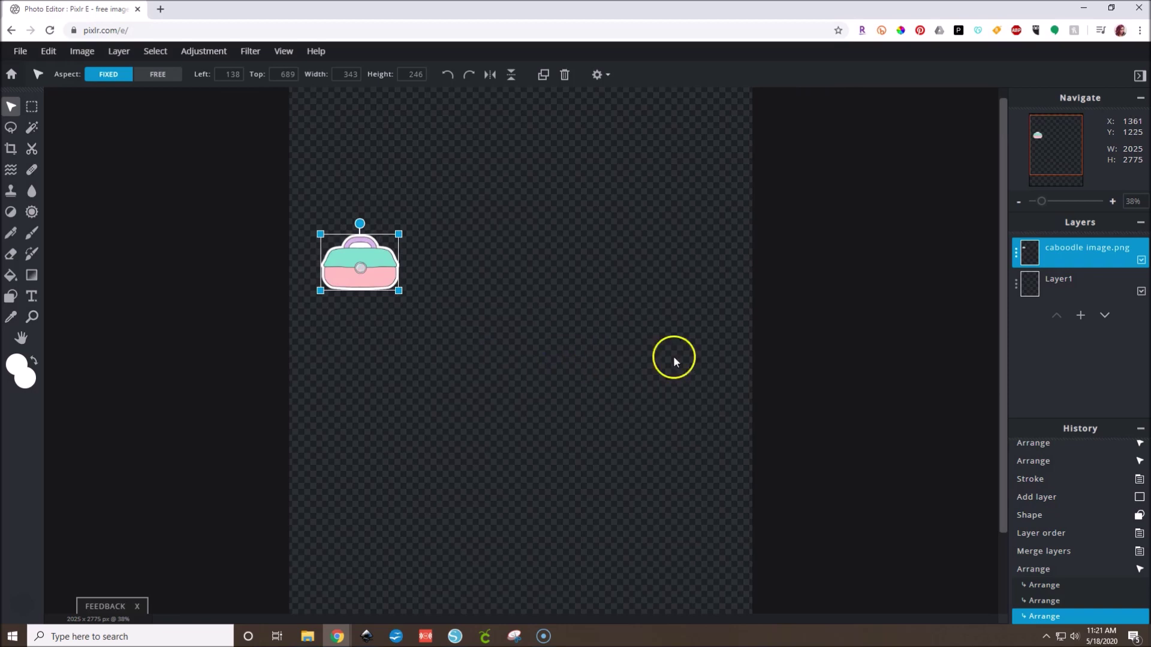
{"action": "scroll", "coordinate": [849, 362], "scroll_direction": "down", "scroll_amount": 1}
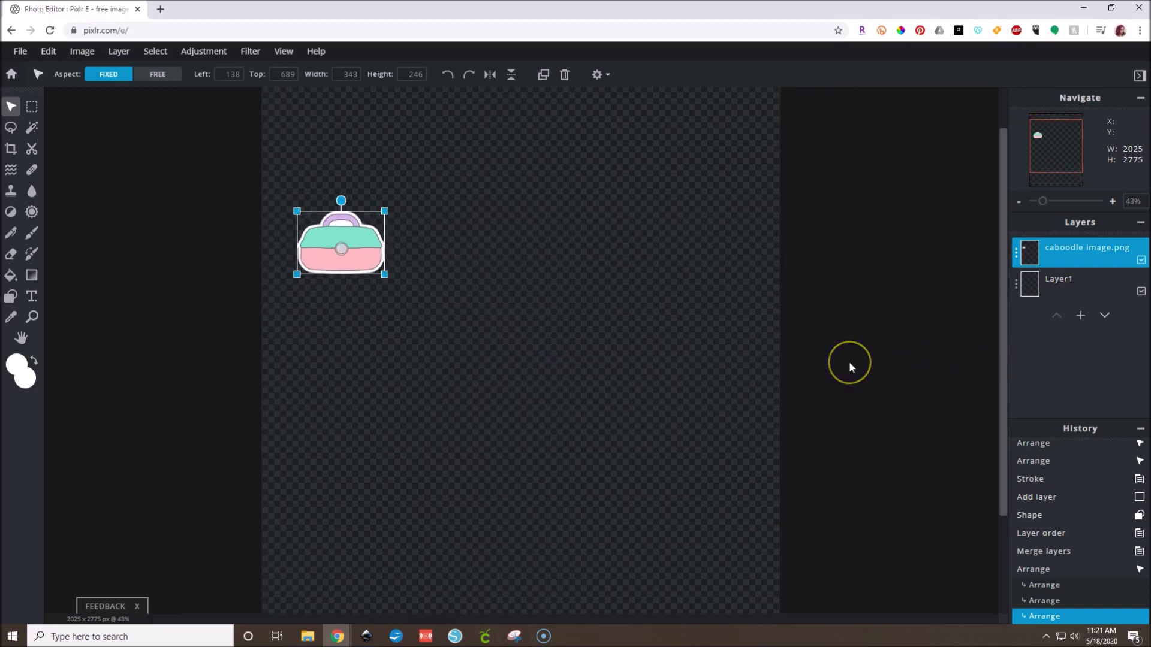
{"action": "scroll", "coordinate": [849, 361], "scroll_direction": "down", "scroll_amount": 1}
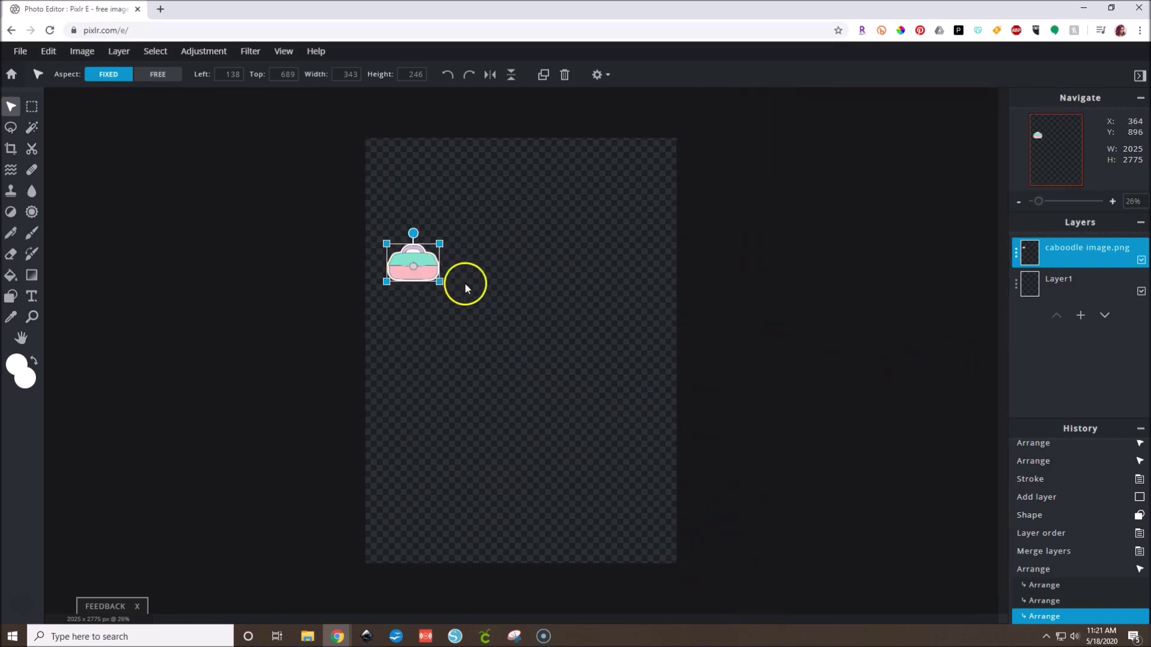
{"action": "left_click_drag", "start_coordinate": [440, 282], "coordinate": [390, 161]}
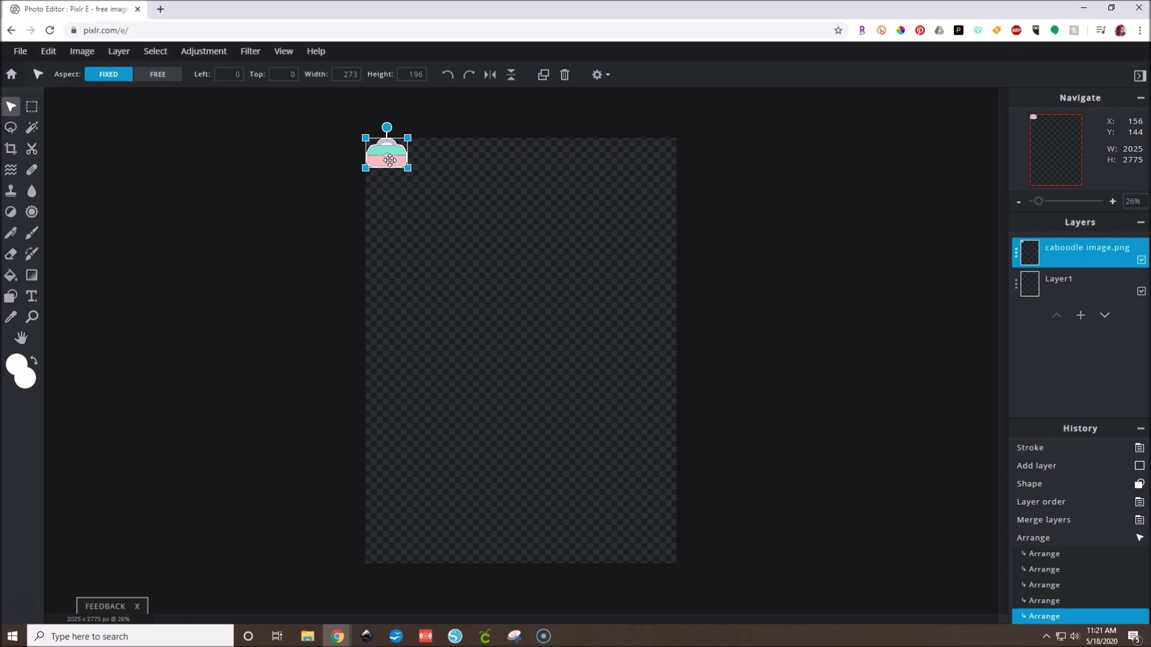
{"action": "mouse_move", "coordinate": [391, 161]}
{"action": "left_mouse_down"}
{"action": "mouse_move", "coordinate": [434, 266]}
{"action": "mouse_move", "coordinate": [384, 151]}
{"action": "mouse_move", "coordinate": [390, 159]}
{"action": "left_mouse_up"}
Duplicate the caboodle twice along the canvas's top edge, with one copy at 1752 px left and one centered at 876 px left
{"action": "left_click_drag", "start_coordinate": [1054, 237], "coordinate": [1066, 255]}
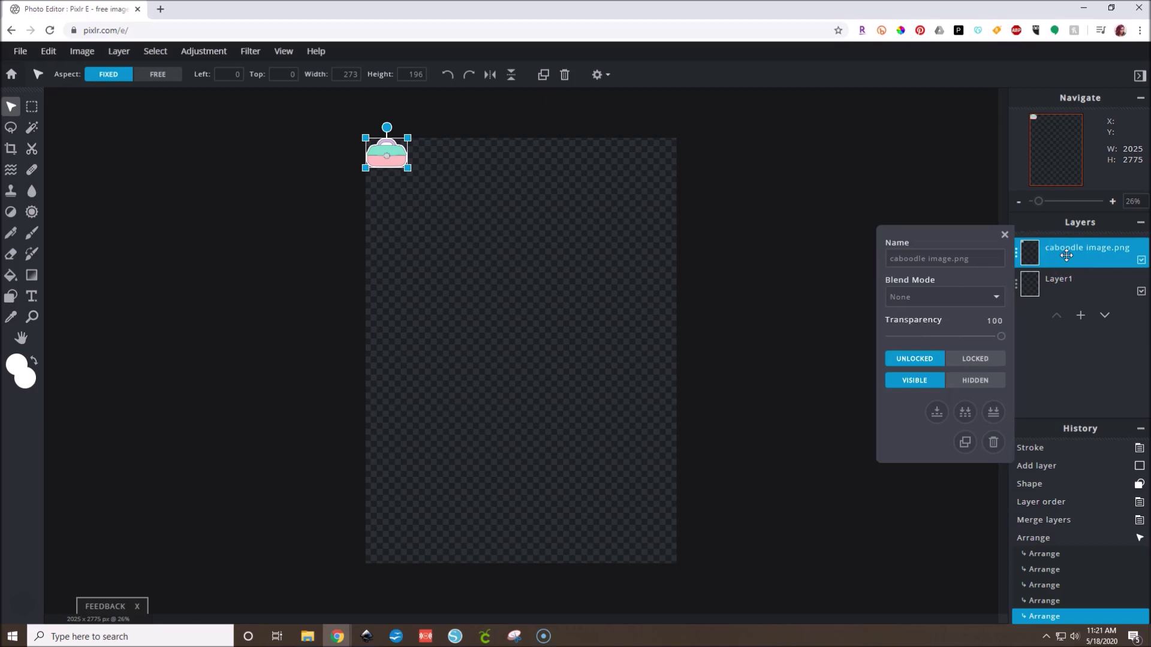
{"action": "right_click", "coordinate": [386, 166]}
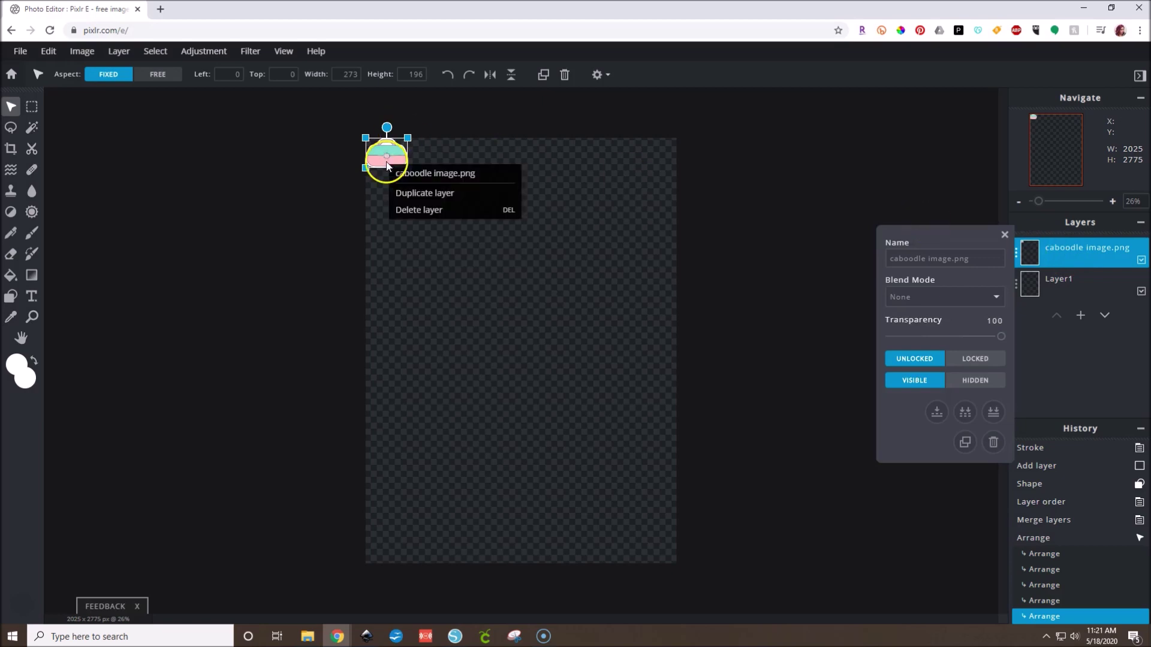
{"action": "left_click", "coordinate": [399, 192]}
{"action": "left_click_drag", "start_coordinate": [393, 149], "coordinate": [664, 156]}
{"action": "right_click", "coordinate": [664, 158]}
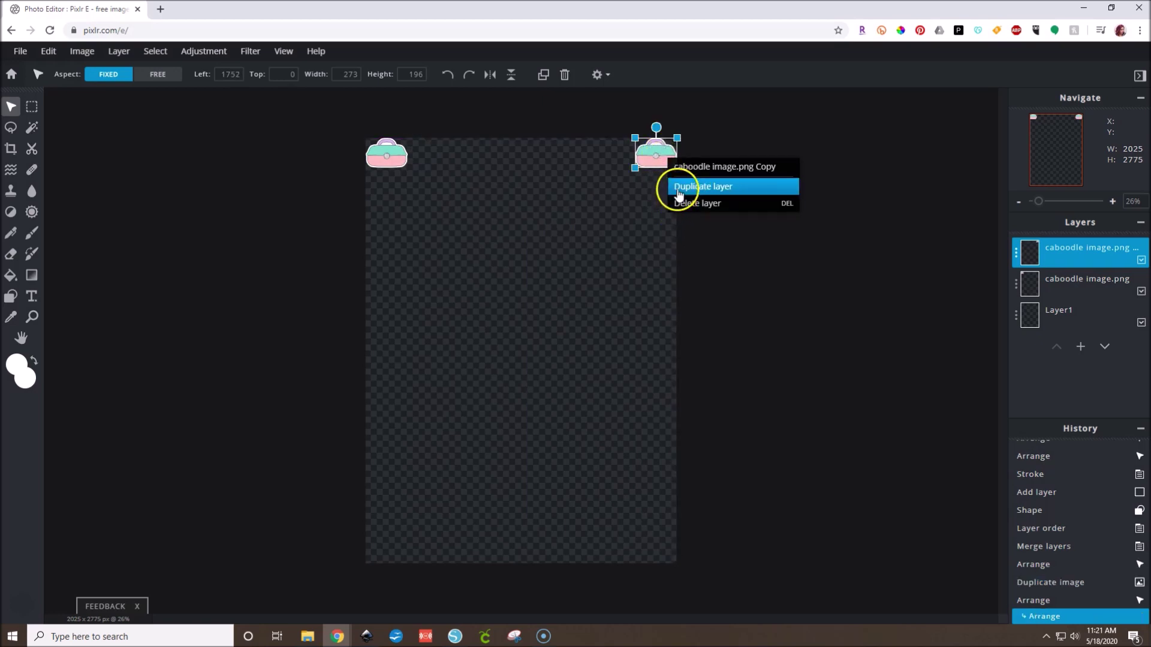
{"action": "left_click", "coordinate": [678, 186]}
{"action": "left_click_drag", "start_coordinate": [657, 155], "coordinate": [521, 152]}
Duplicate the centered caboodle twice to fill the gap to its right, with copies at about 1170 px and 1464 px left
{"action": "right_click", "coordinate": [521, 153]}
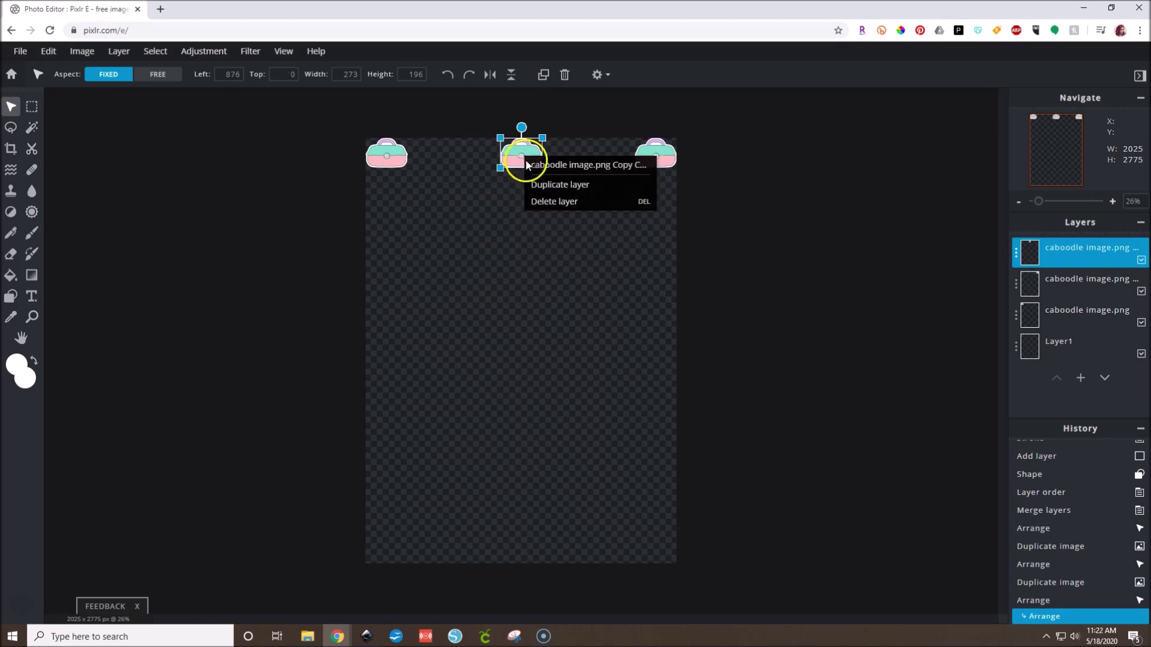
{"action": "left_click", "coordinate": [529, 182]}
{"action": "left_click_drag", "start_coordinate": [527, 157], "coordinate": [574, 155]}
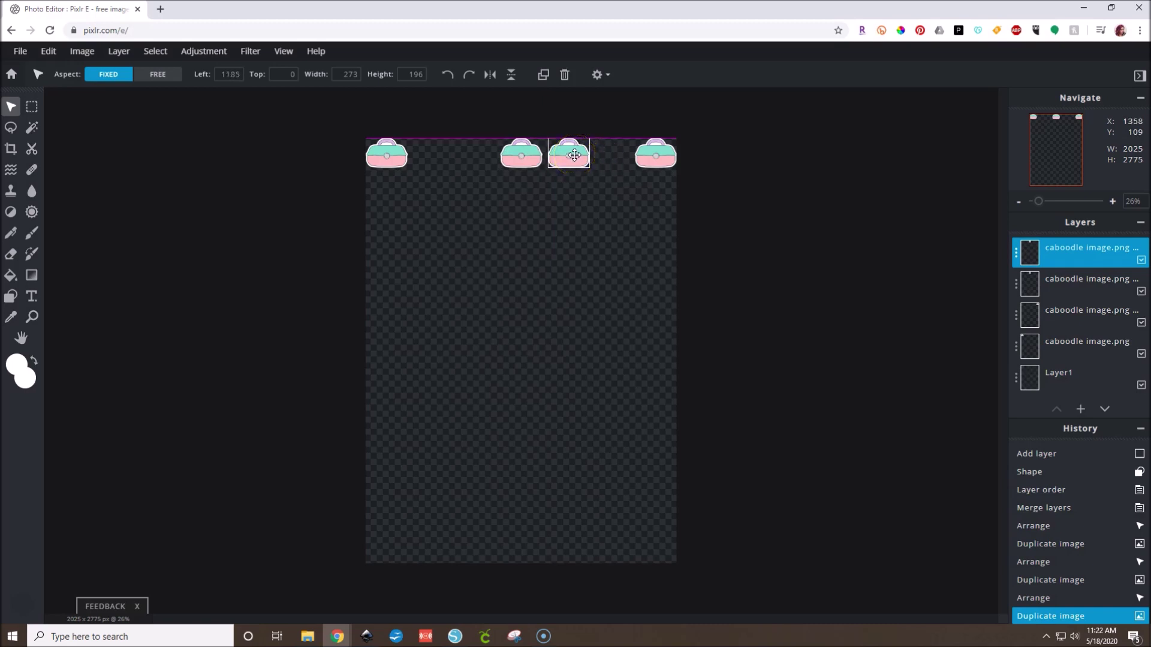
{"action": "left_click_drag", "start_coordinate": [573, 155], "coordinate": [572, 155]}
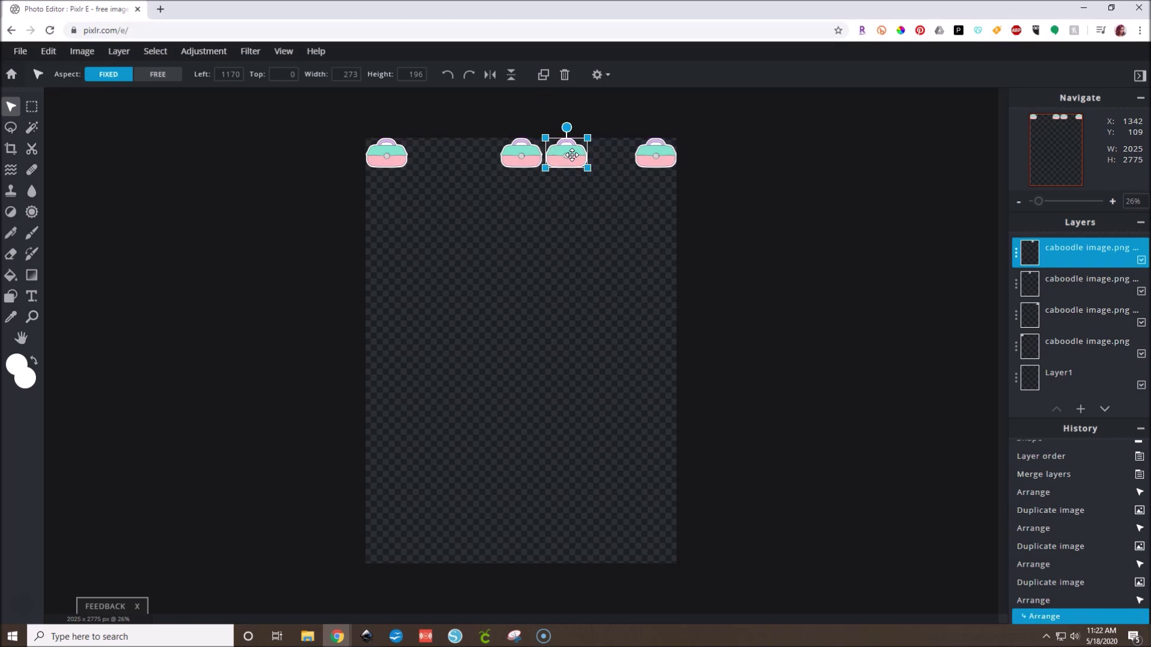
{"action": "right_click", "coordinate": [573, 156]}
{"action": "left_click", "coordinate": [587, 184]}
{"action": "left_click_drag", "start_coordinate": [564, 155], "coordinate": [608, 155]}
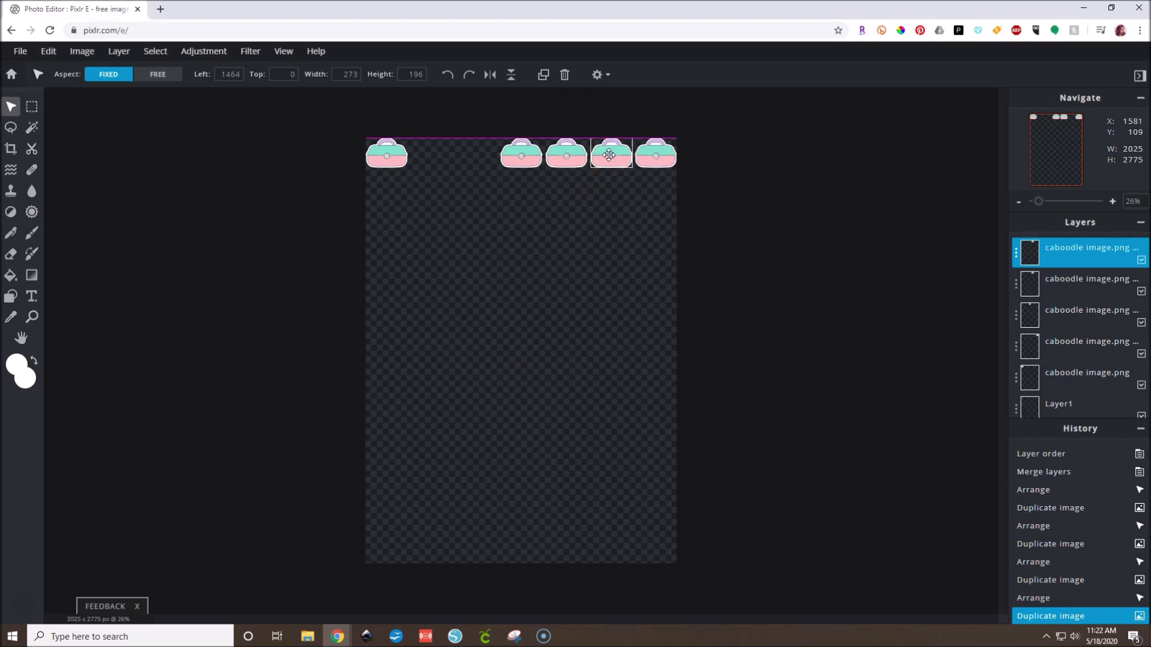
{"action": "left_click_drag", "start_coordinate": [609, 155], "coordinate": [609, 156]}
Duplicate the caboodle twice more to fill the gap between the upper-left and centered caboodles, completing a row of seven
{"action": "right_click", "coordinate": [508, 160]}
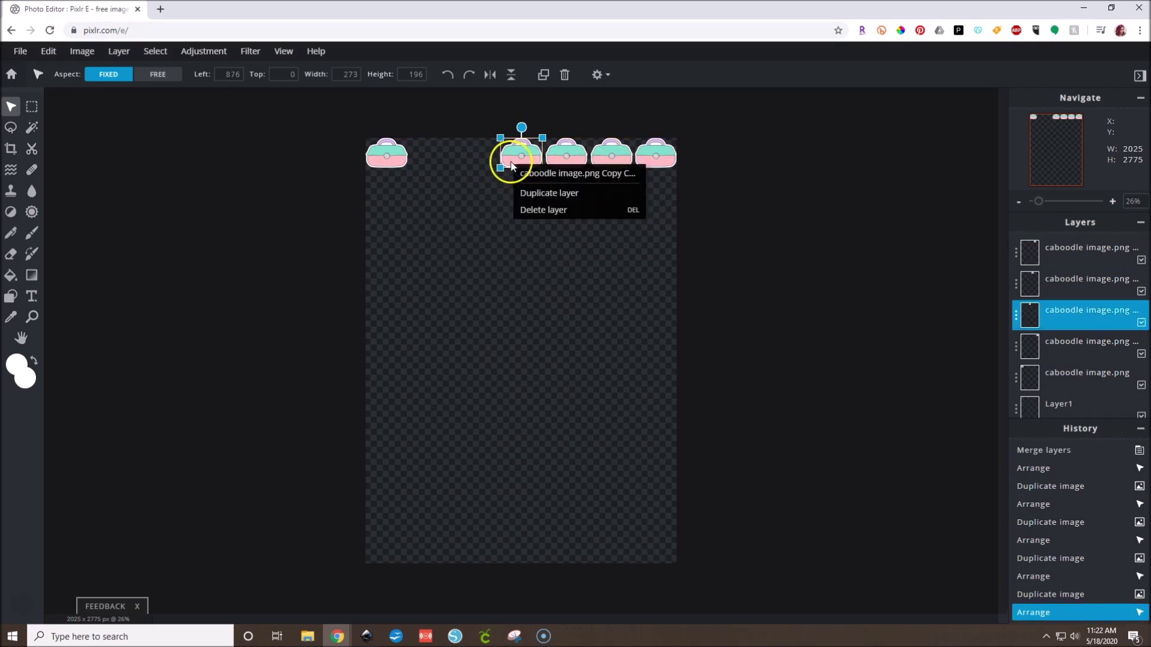
{"action": "left_click", "coordinate": [538, 195]}
{"action": "left_click_drag", "start_coordinate": [521, 154], "coordinate": [479, 156]}
{"action": "right_click", "coordinate": [437, 159]}
{"action": "left_click", "coordinate": [452, 192]}
{"action": "left_click", "coordinate": [498, 212]}
Nudge the third caboodle in the row leftward to 590 px left to even out the spacing
{"action": "left_click", "coordinate": [482, 159]}
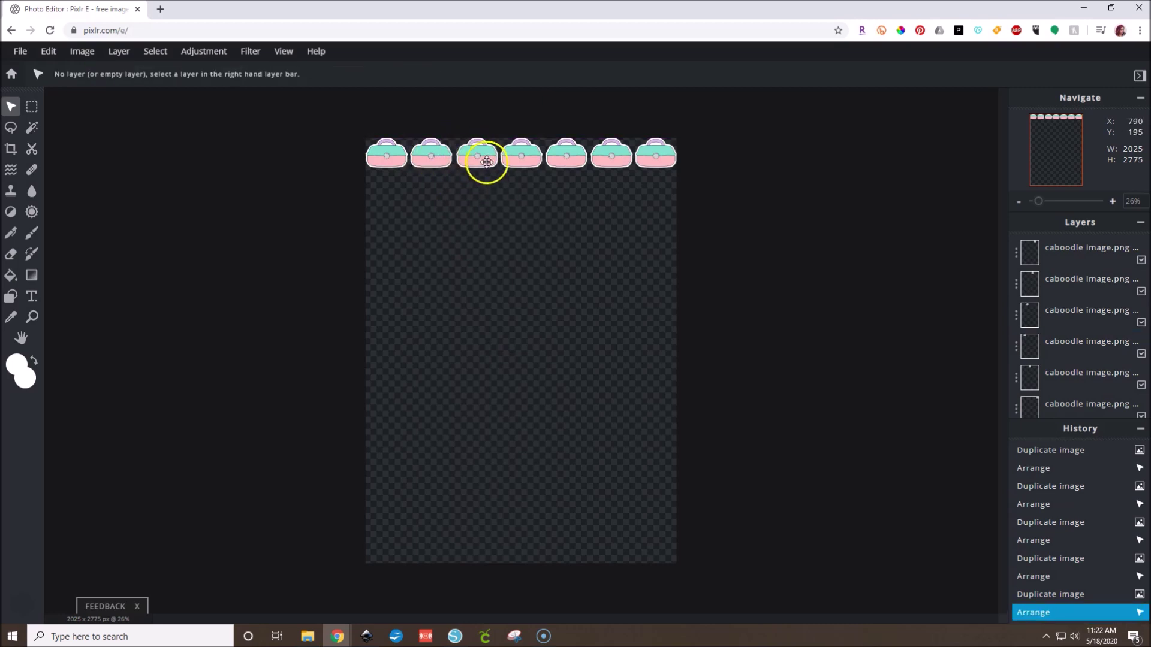
{"action": "key", "text": "Left"}
{"action": "key", "text": "Left"}
{"action": "key", "text": "Left"}
{"action": "key", "text": "Left"}
{"action": "key", "text": "Left"}
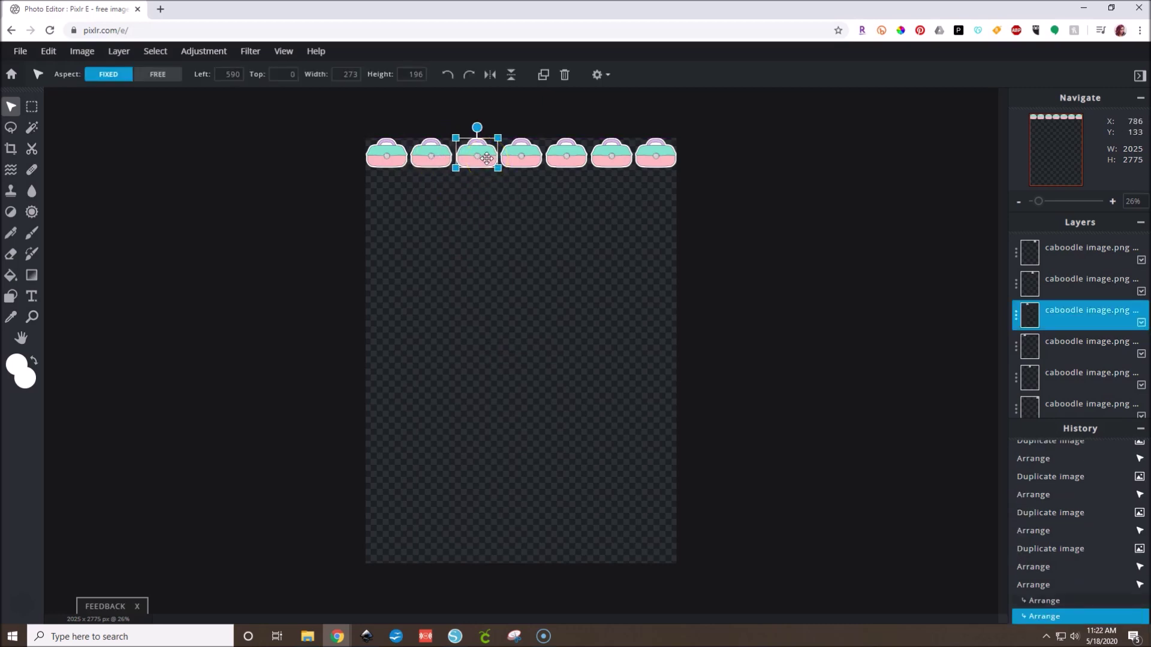
Collapse the history list to expose all the layers, with the topmost caboodle layer selected
{"action": "left_click", "coordinate": [455, 238]}
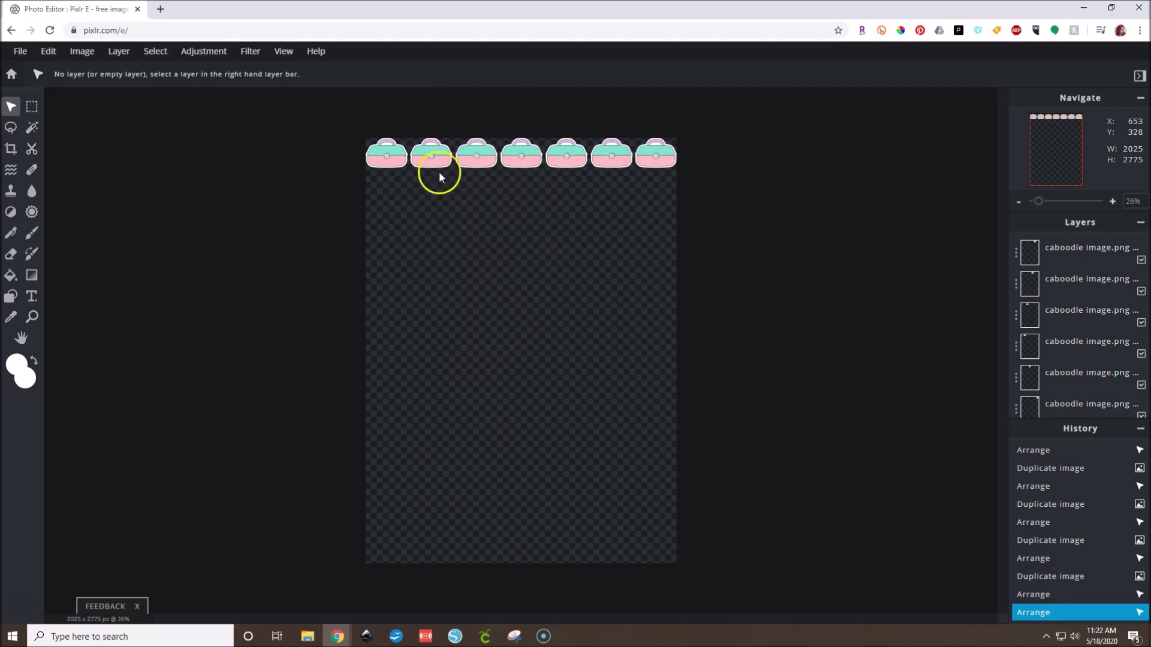
{"action": "left_click", "coordinate": [384, 153]}
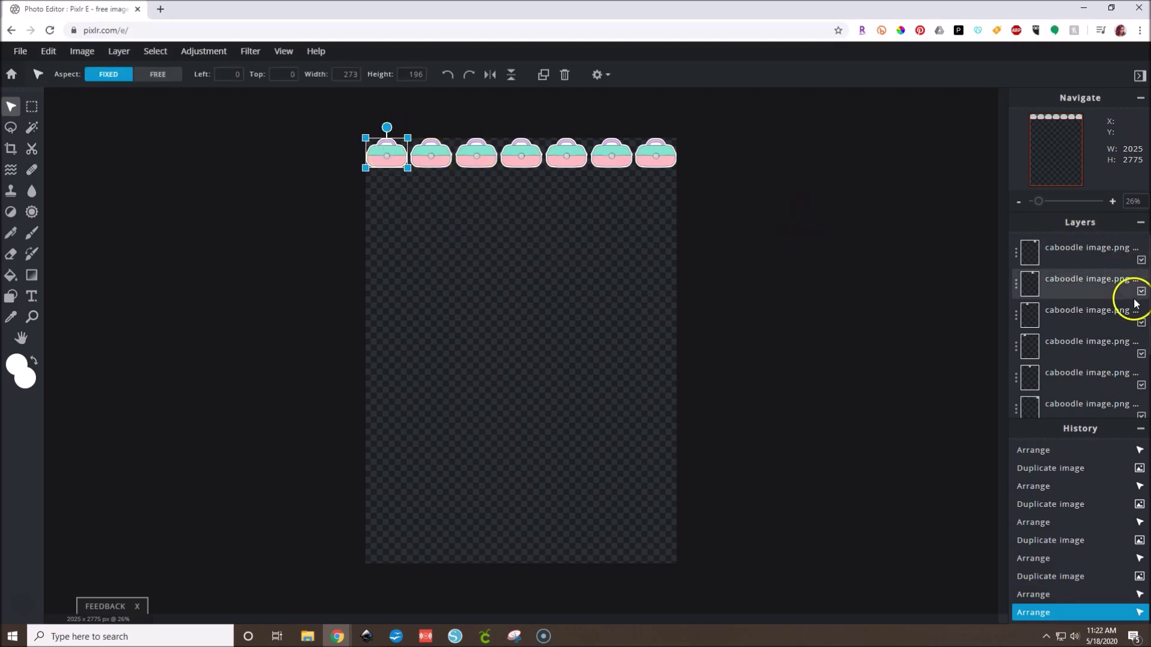
{"action": "scroll", "coordinate": [1080, 261], "scroll_direction": "down", "scroll_amount": 2}
{"action": "scroll", "coordinate": [1082, 324], "scroll_direction": "up", "scroll_amount": 2}
{"action": "left_click", "coordinate": [1096, 246]}
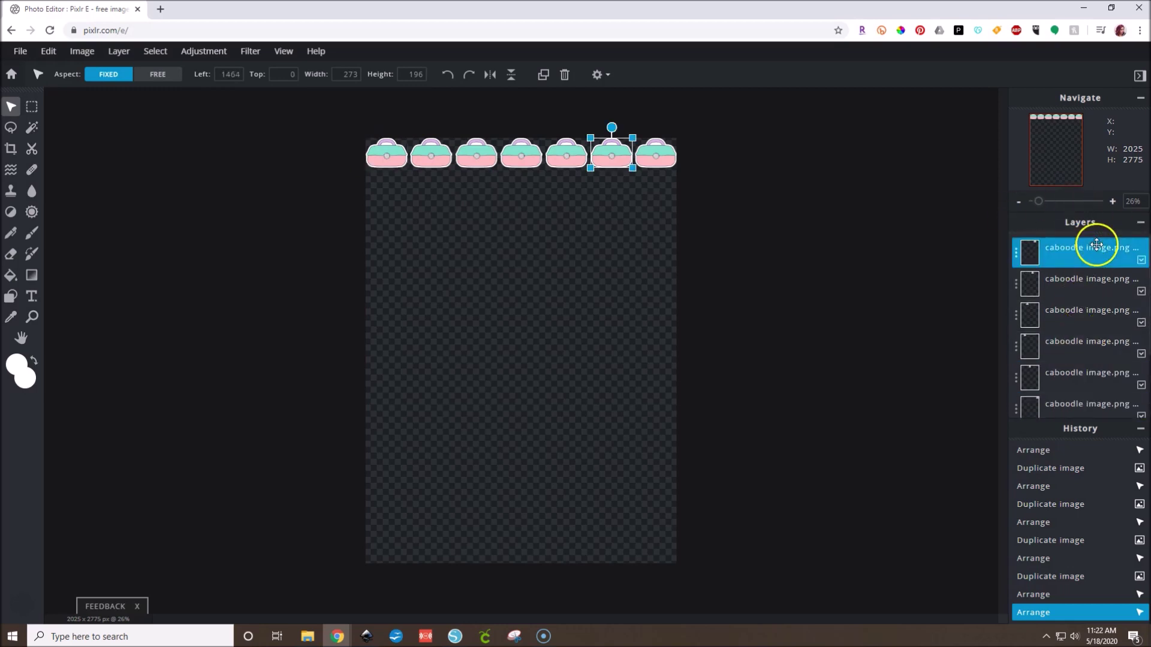
{"action": "left_click", "coordinate": [1141, 428]}
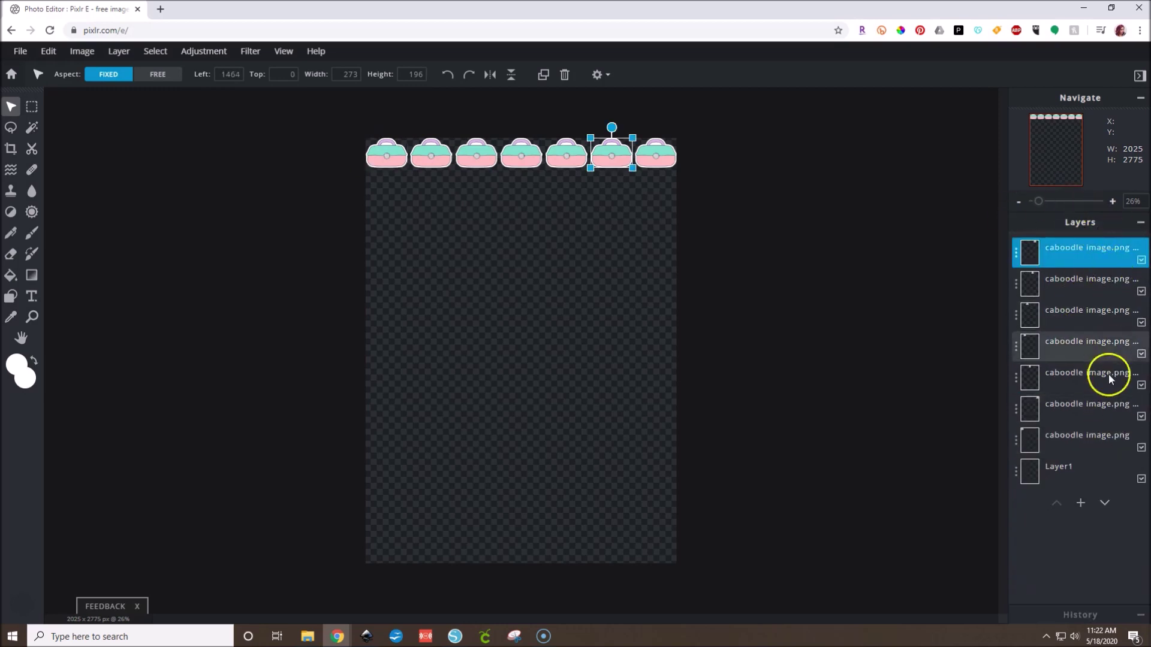
Merge the topmost layer down repeatedly until all seven caboodles share one row layer, keeping the blank Layer1 separate
{"action": "left_click", "coordinate": [1088, 259]}
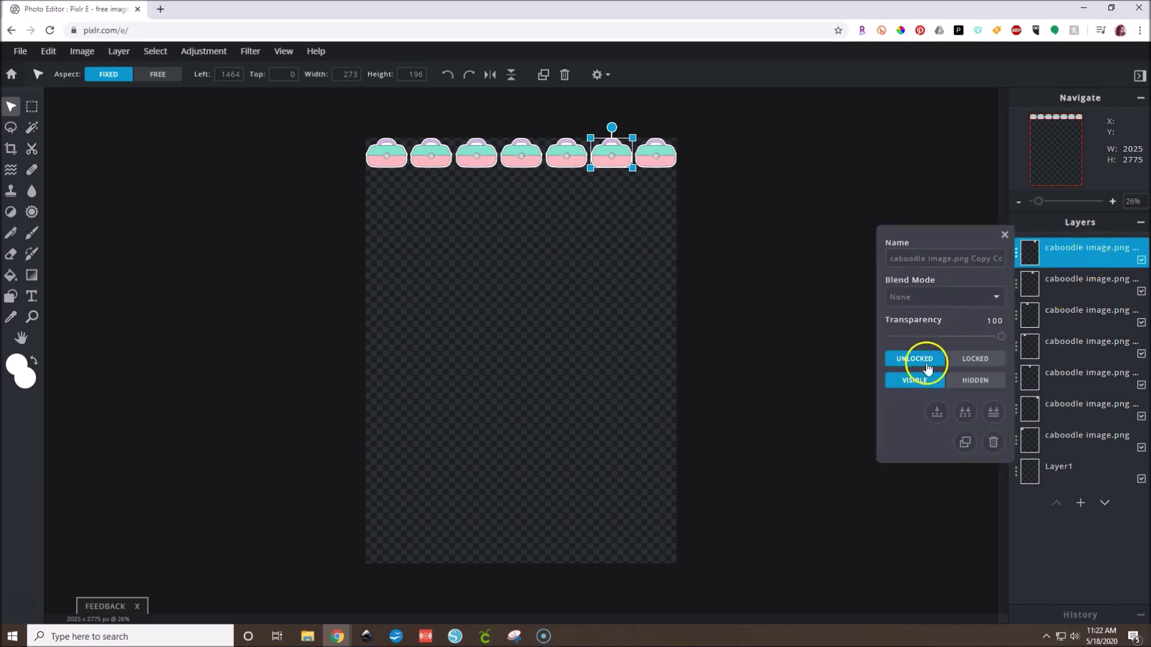
{"action": "left_click", "coordinate": [939, 414]}
{"action": "left_click", "coordinate": [1066, 249]}
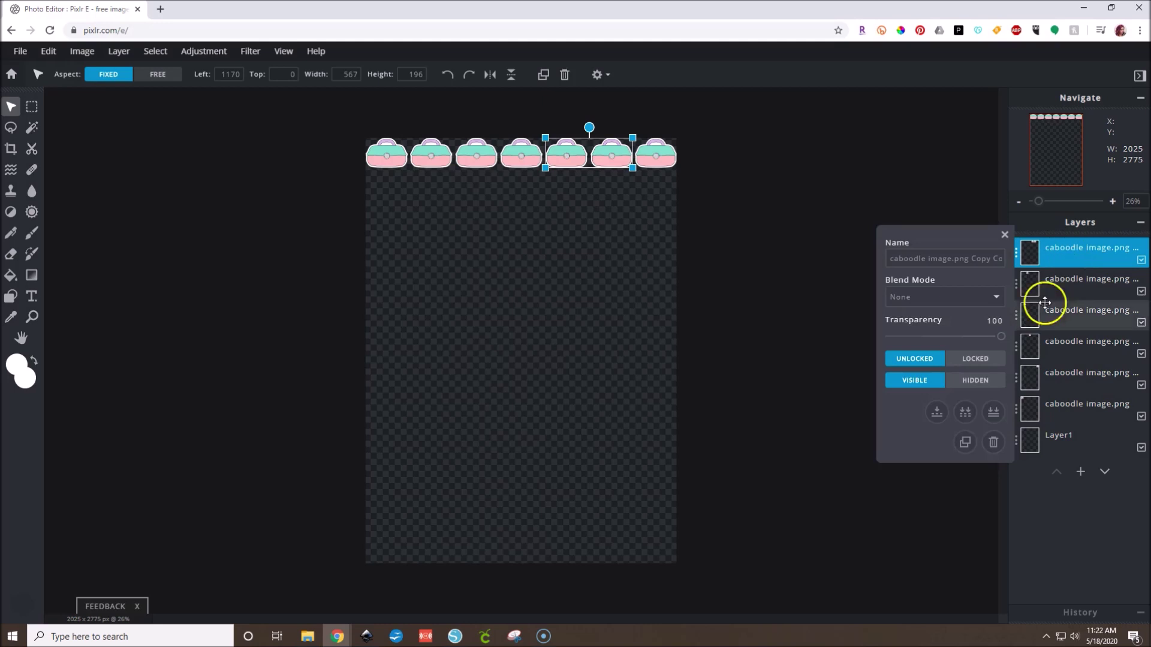
{"action": "left_click", "coordinate": [938, 413]}
{"action": "left_click", "coordinate": [1084, 250]}
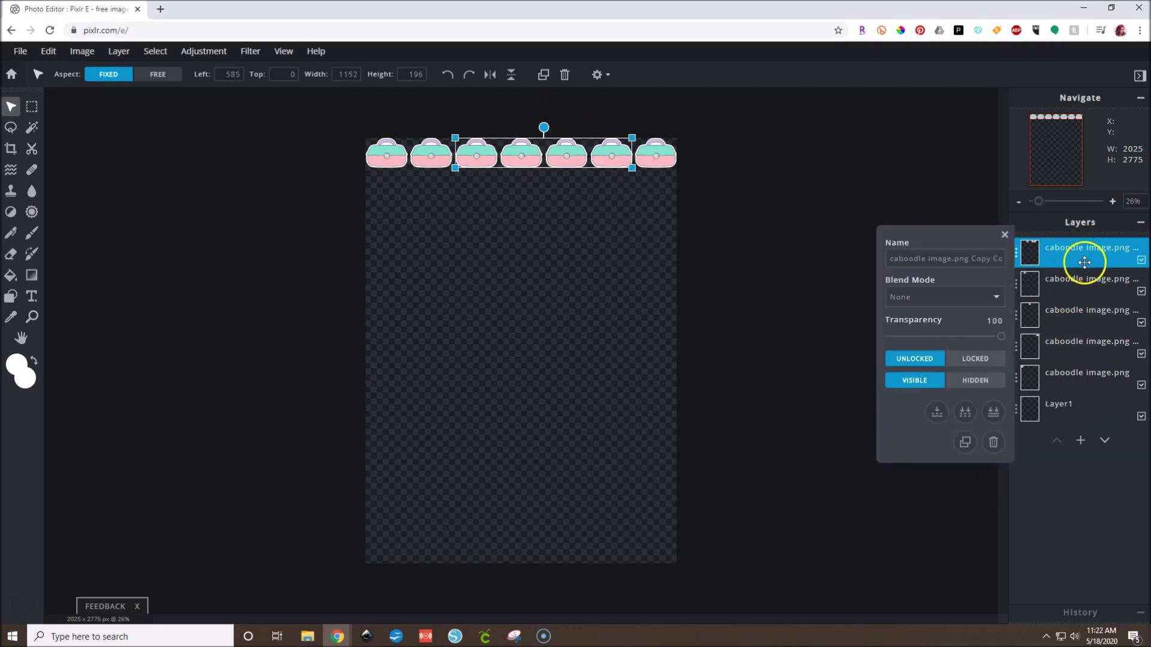
{"action": "left_click", "coordinate": [937, 412]}
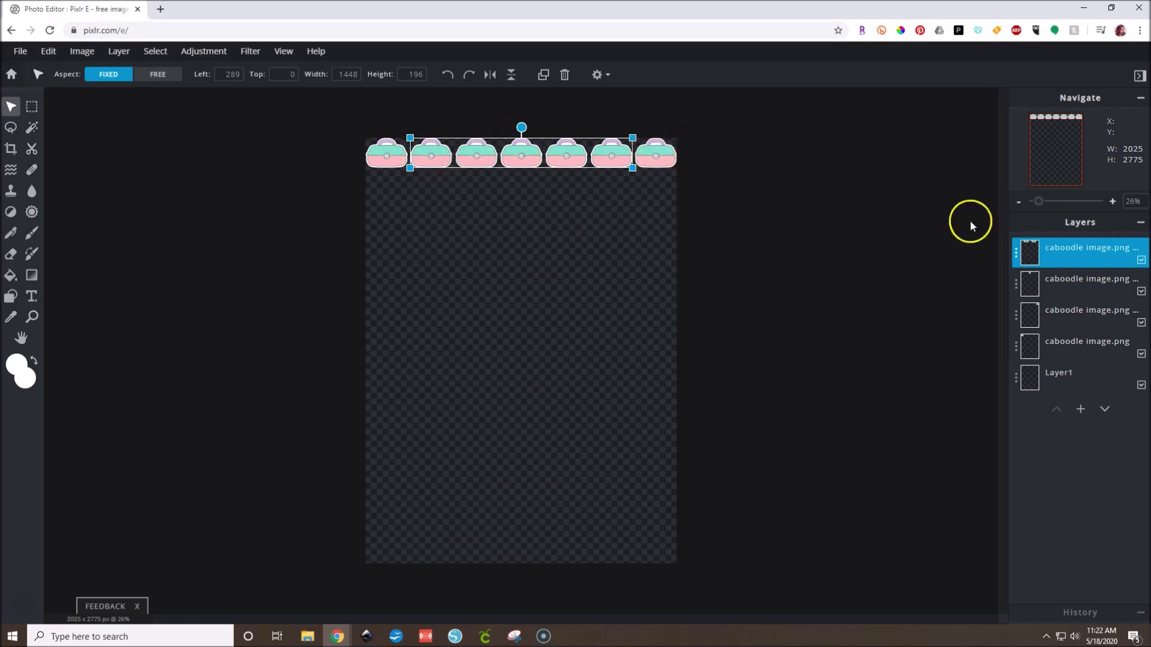
{"action": "left_click", "coordinate": [1069, 255]}
{"action": "left_click", "coordinate": [938, 409]}
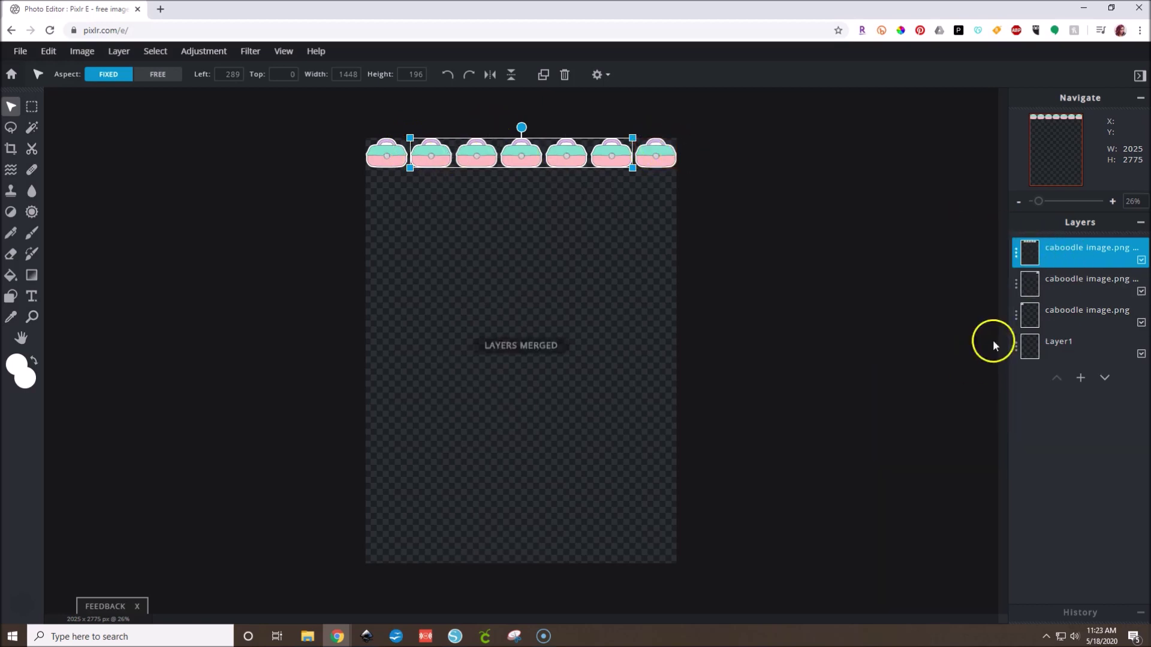
{"action": "left_click", "coordinate": [1054, 247]}
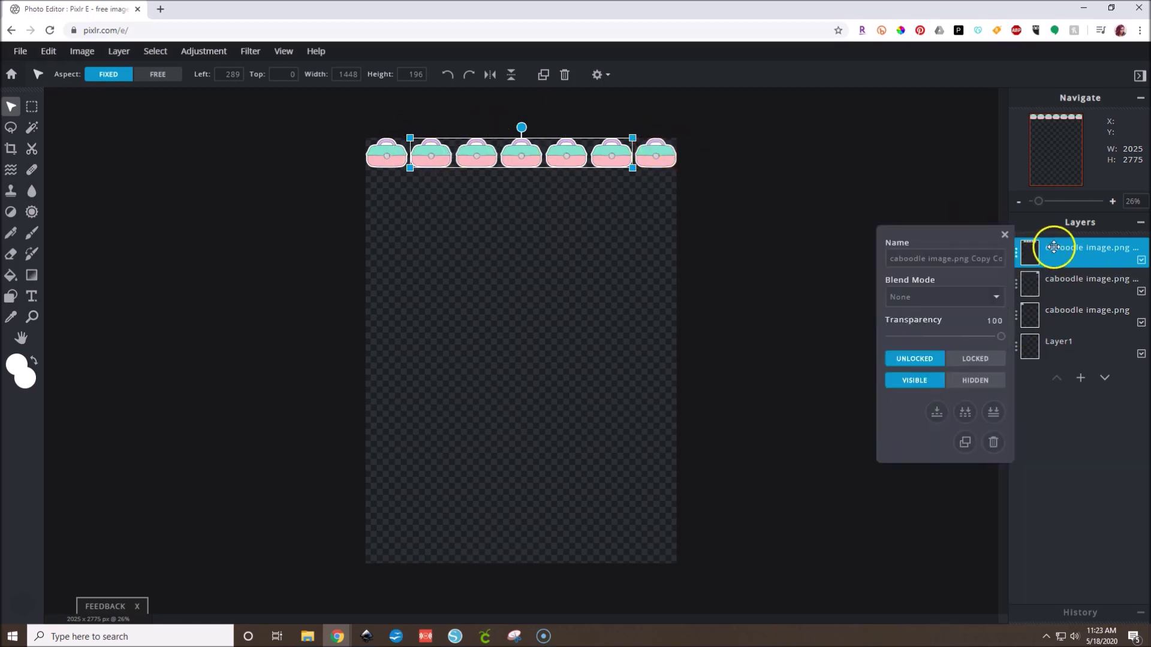
{"action": "left_click", "coordinate": [935, 411]}
{"action": "left_click", "coordinate": [1082, 249]}
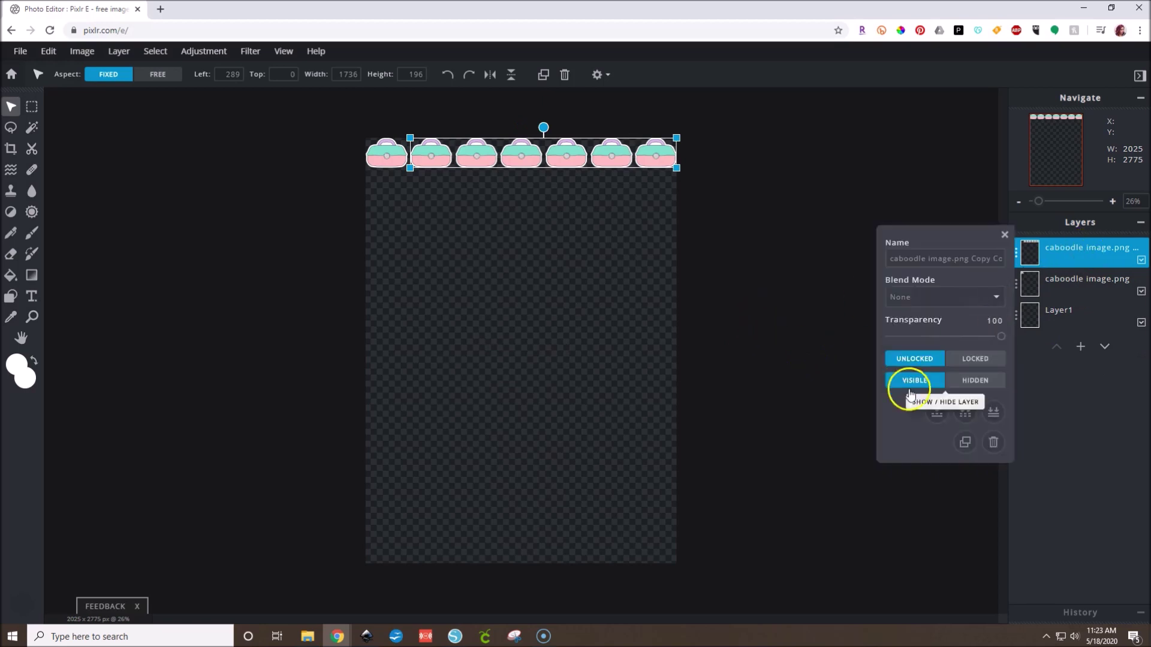
{"action": "left_click", "coordinate": [938, 412]}
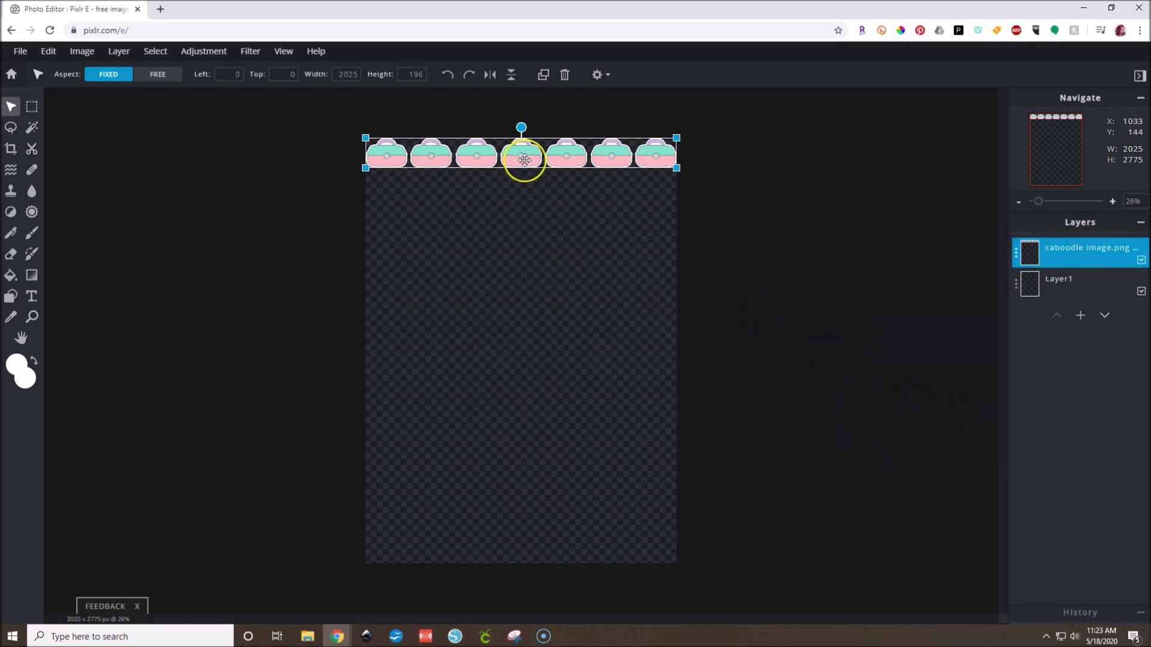
Duplicate the merged caboodle row and place the copy along the canvas's bottom edge at 2579 px top
{"action": "left_click", "coordinate": [1071, 246]}
{"action": "right_click", "coordinate": [536, 156]}
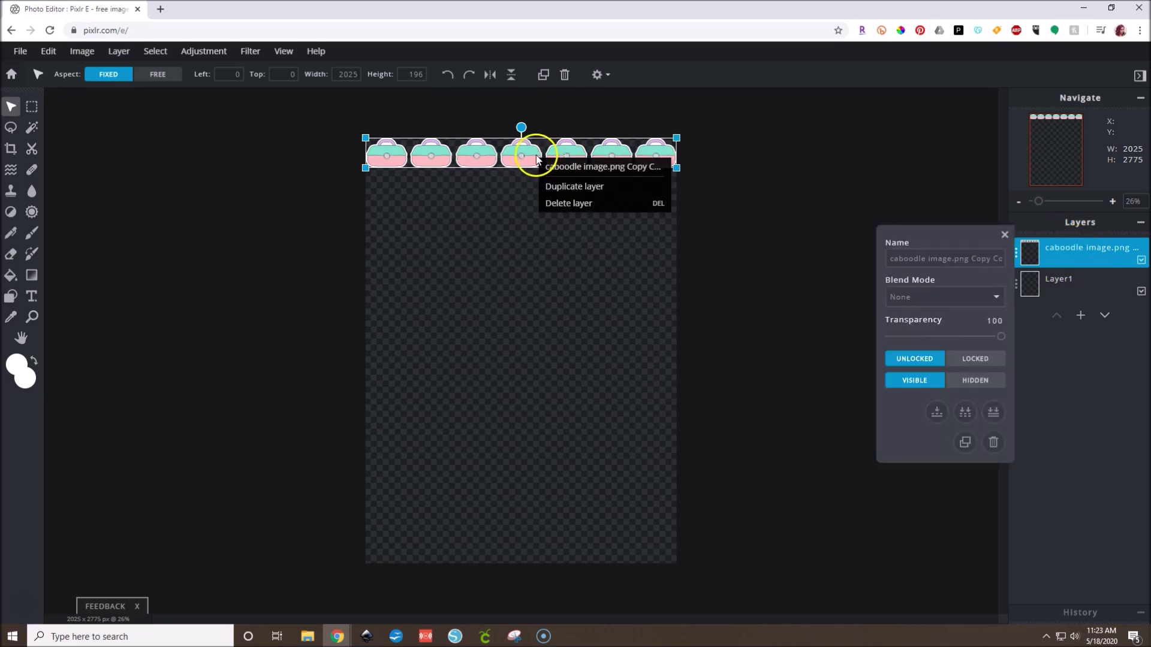
{"action": "left_click", "coordinate": [557, 187]}
{"action": "left_click_drag", "start_coordinate": [520, 151], "coordinate": [517, 549]}
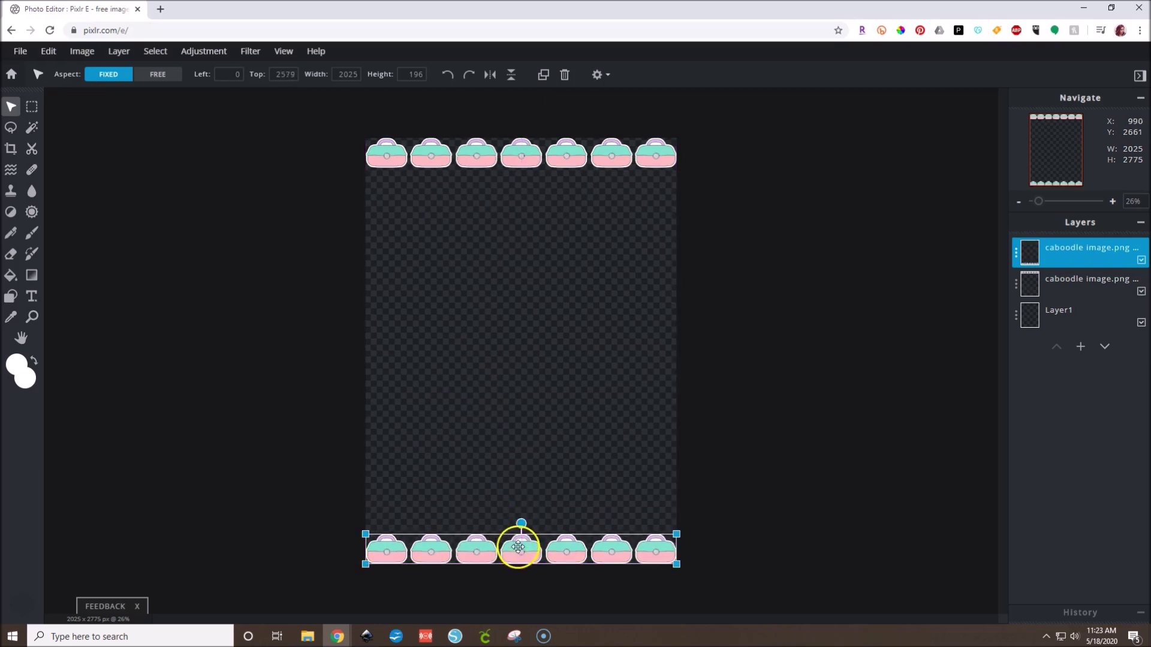
Duplicate the top caboodle row and move the copy straight down to 250 px top as the second row
{"action": "left_click", "coordinate": [528, 161]}
{"action": "right_click", "coordinate": [531, 166]}
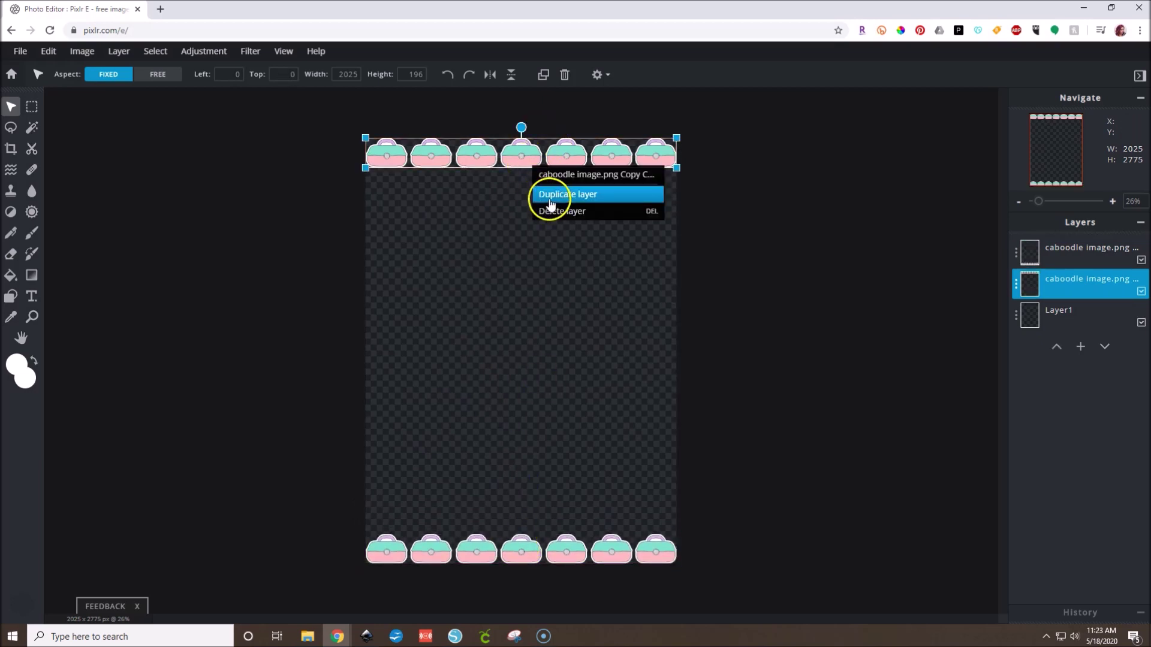
{"action": "left_click", "coordinate": [550, 195]}
{"action": "key", "text": "Down"}
{"action": "key", "text": "Down"}
{"action": "key", "text": "Down"}
{"action": "key", "text": "Down"}
{"action": "key", "text": "Down"}
{"action": "key", "text": "Down"}
{"action": "key", "text": "Down"}
{"action": "key", "text": "Down"}
{"action": "key", "text": "Down"}
{"action": "key", "text": "Down"}
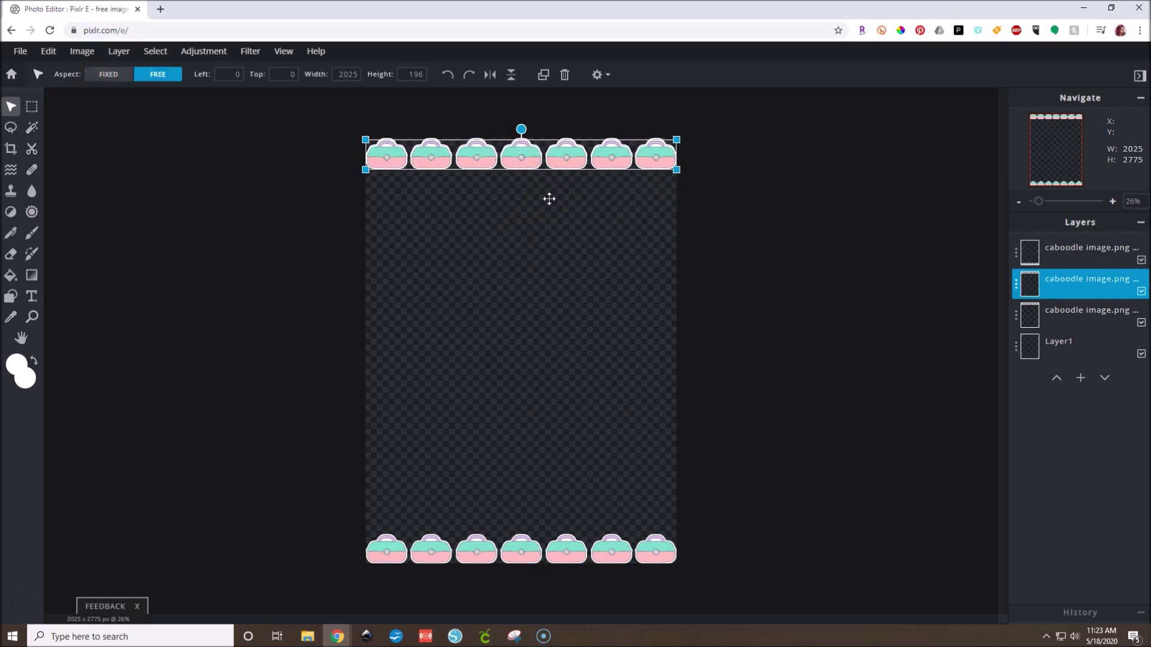
{"action": "key", "text": "Down"}
{"action": "key", "text": "Down"}
{"action": "key", "text": "Down"}
{"action": "key", "text": "Down"}
{"action": "key", "text": "Down"}
{"action": "key", "text": "Down"}
{"action": "key", "text": "Down"}
{"action": "key", "text": "Down"}
{"action": "key", "text": "Down"}
{"action": "key", "text": "Down"}
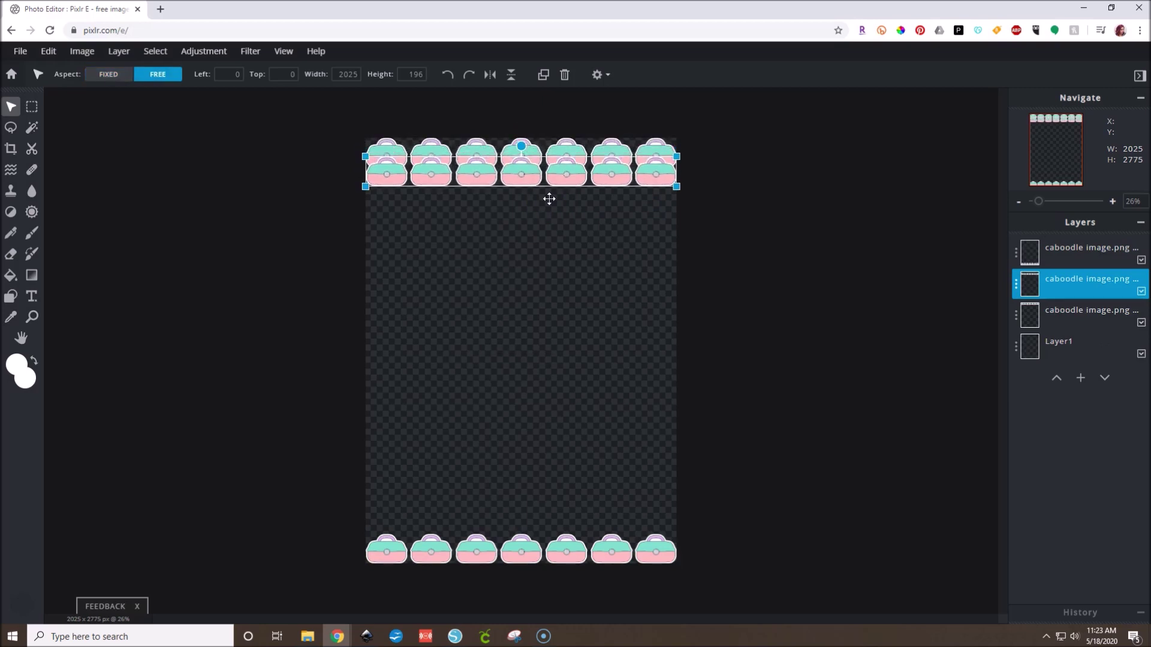
{"action": "key", "text": "Down"}
{"action": "key", "text": "Down"}
{"action": "key", "text": "Down"}
{"action": "key", "text": "Down"}
{"action": "key", "text": "Down"}
{"action": "key", "text": "Down"}
{"action": "key", "text": "Down"}
{"action": "key", "text": "Down"}
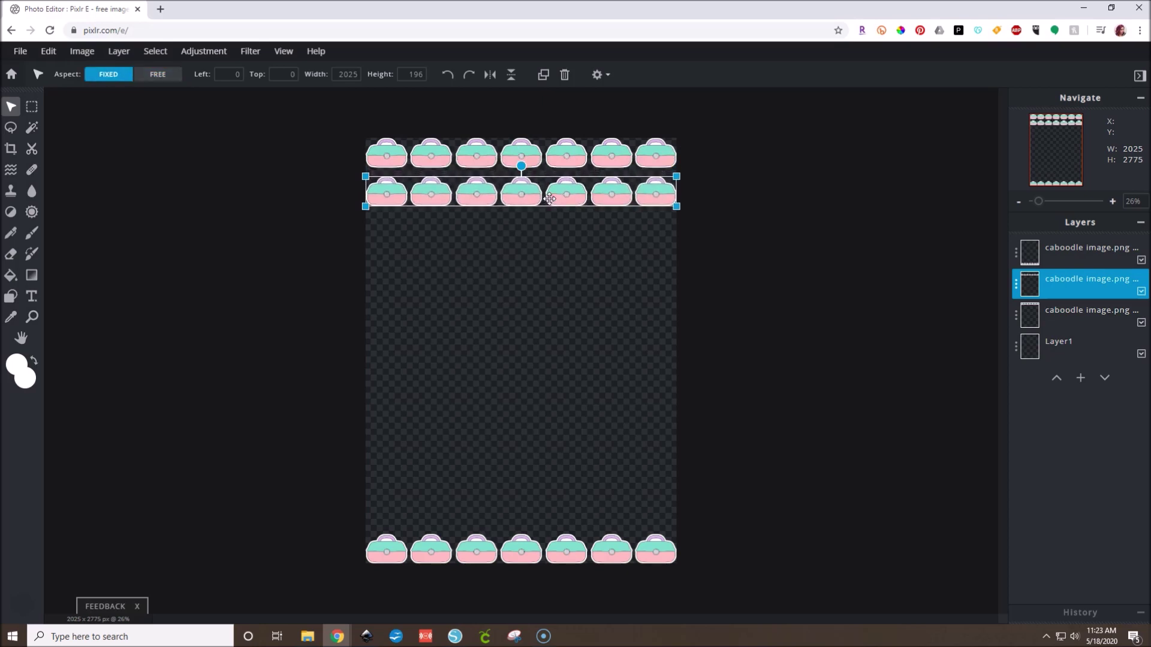
Reorder the layers so the top row's layer sits above the second row's layer
{"action": "left_click", "coordinate": [570, 154]}
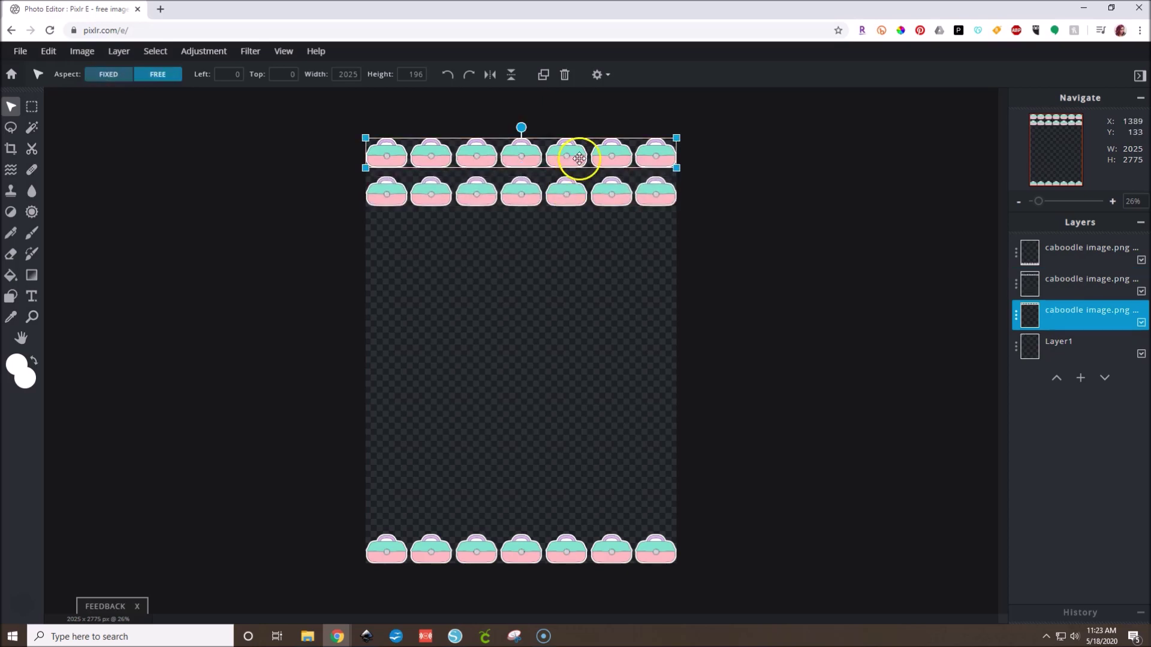
{"action": "left_click", "coordinate": [1059, 285]}
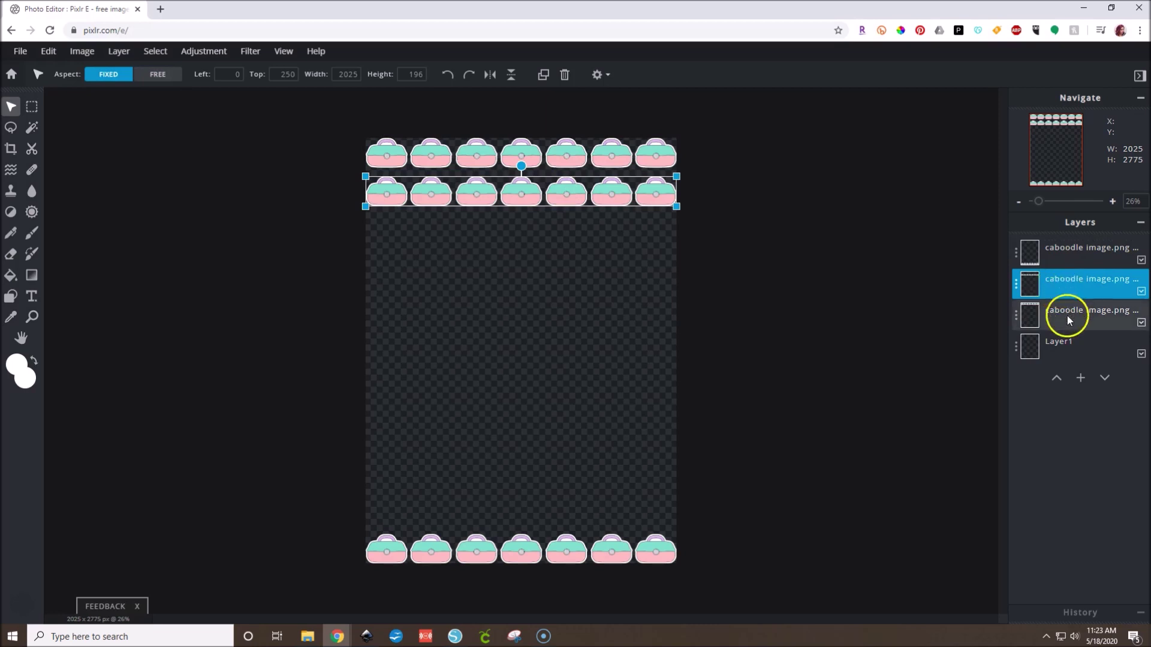
{"action": "left_click", "coordinate": [1067, 315]}
{"action": "left_click_drag", "start_coordinate": [1067, 315], "coordinate": [1072, 283]}
Delete the layer holding the caboodle row along the canvas's bottom edge
{"action": "left_click", "coordinate": [1071, 250]}
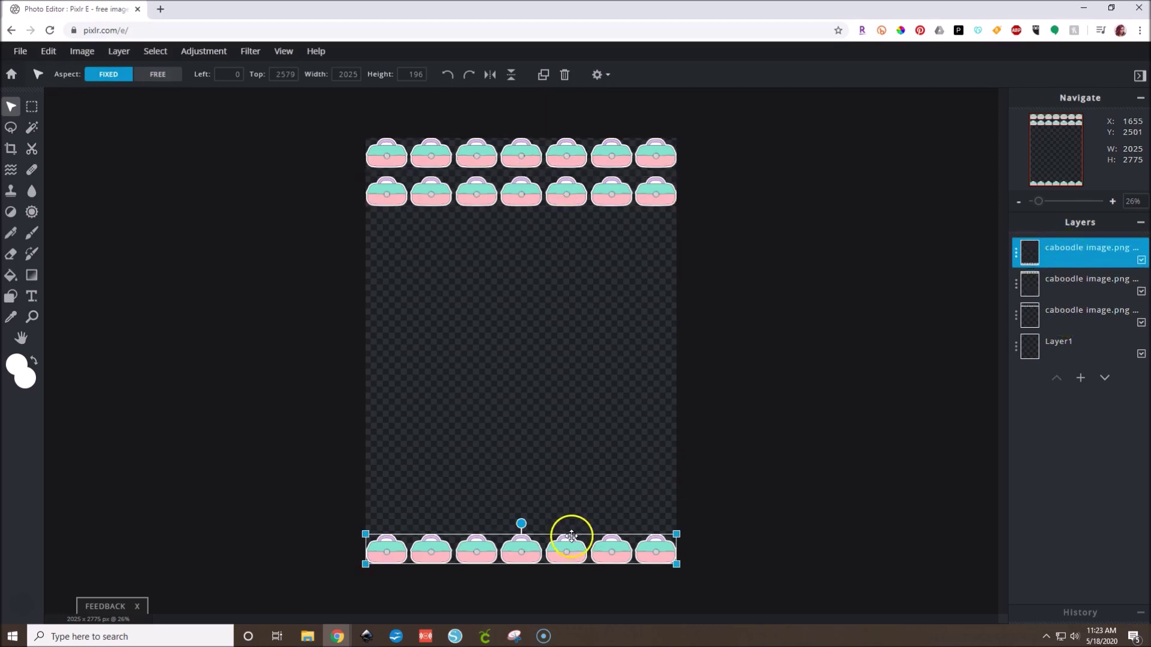
{"action": "left_click", "coordinate": [1083, 250]}
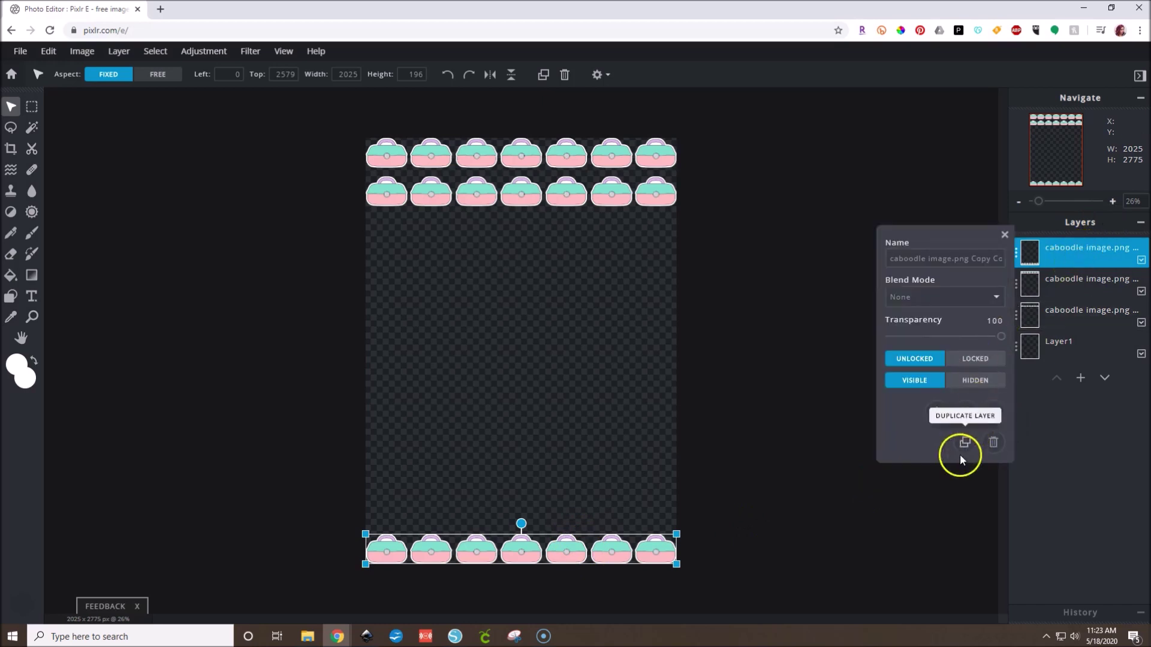
{"action": "left_click", "coordinate": [998, 440]}
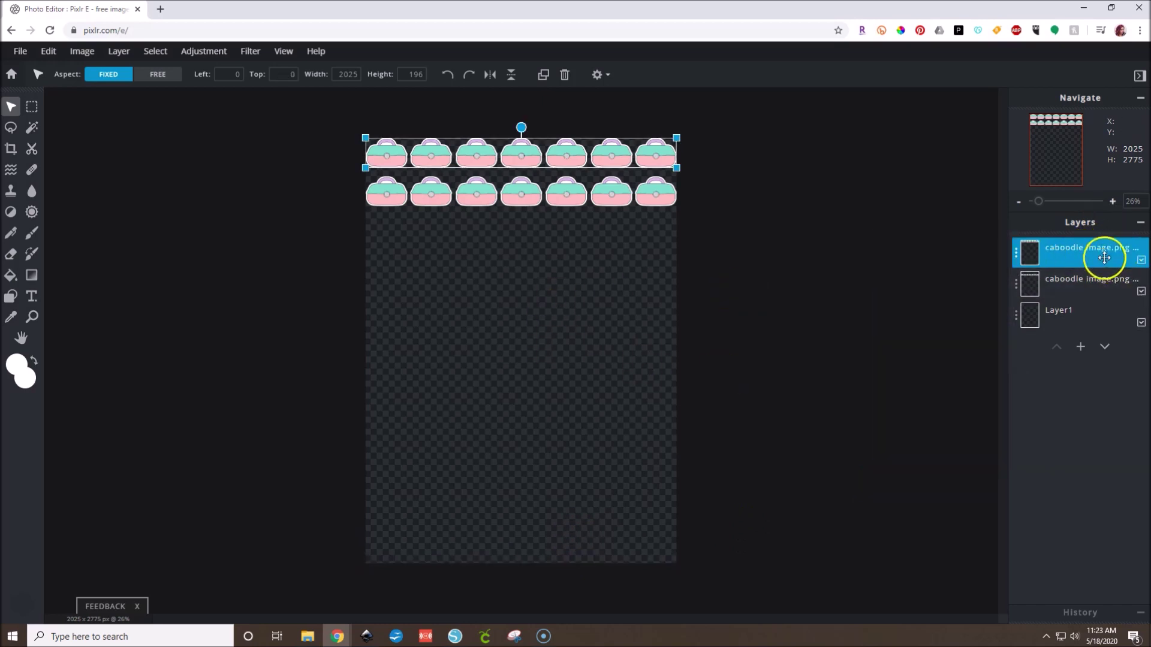
{"action": "left_click", "coordinate": [1027, 250]}
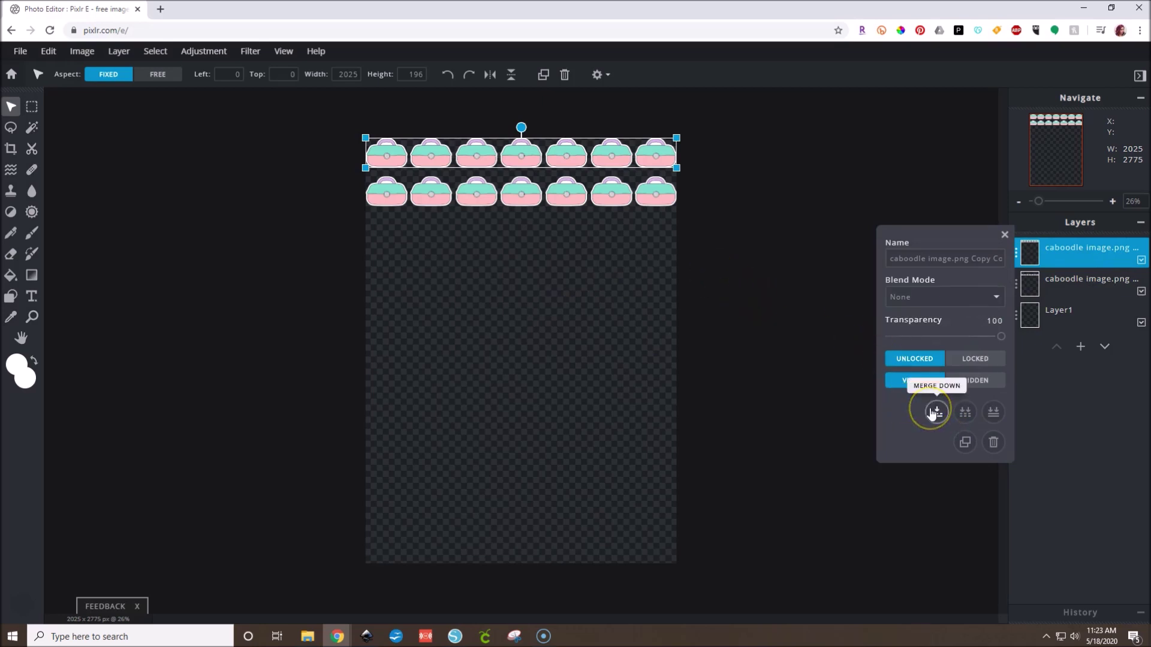
{"action": "left_click", "coordinate": [829, 311]}
Duplicate the second caboodle row and move the copy straight down to 500 px top as the third row
{"action": "left_click", "coordinate": [653, 201]}
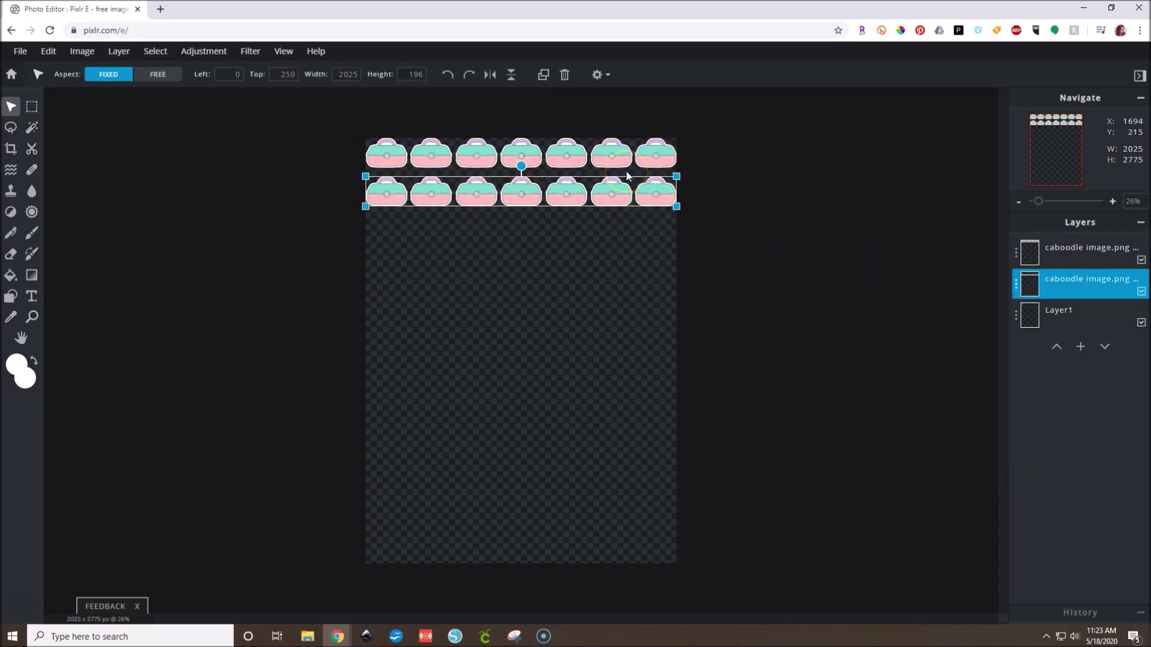
{"action": "right_click", "coordinate": [627, 198]}
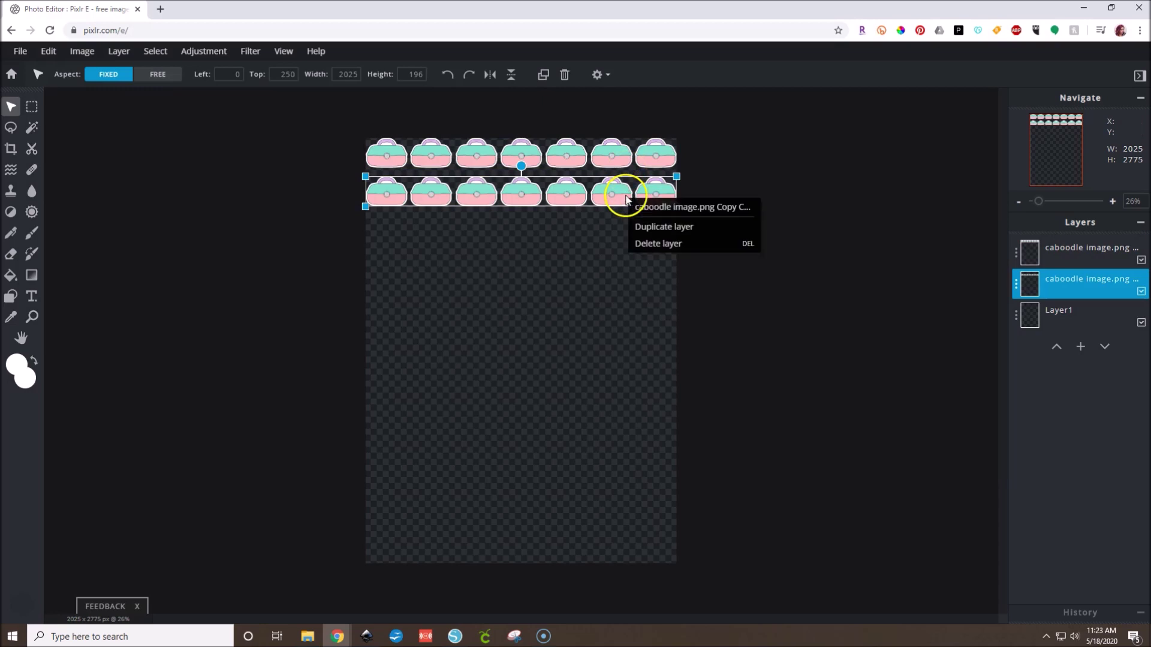
{"action": "left_click", "coordinate": [656, 228]}
{"action": "left_click_drag", "start_coordinate": [657, 229], "coordinate": [656, 233]}
{"action": "key", "text": "shift"}
Duplicate the third caboodle row and move the copy straight down to 740 px top as the fourth row
{"action": "right_click", "coordinate": [660, 235]}
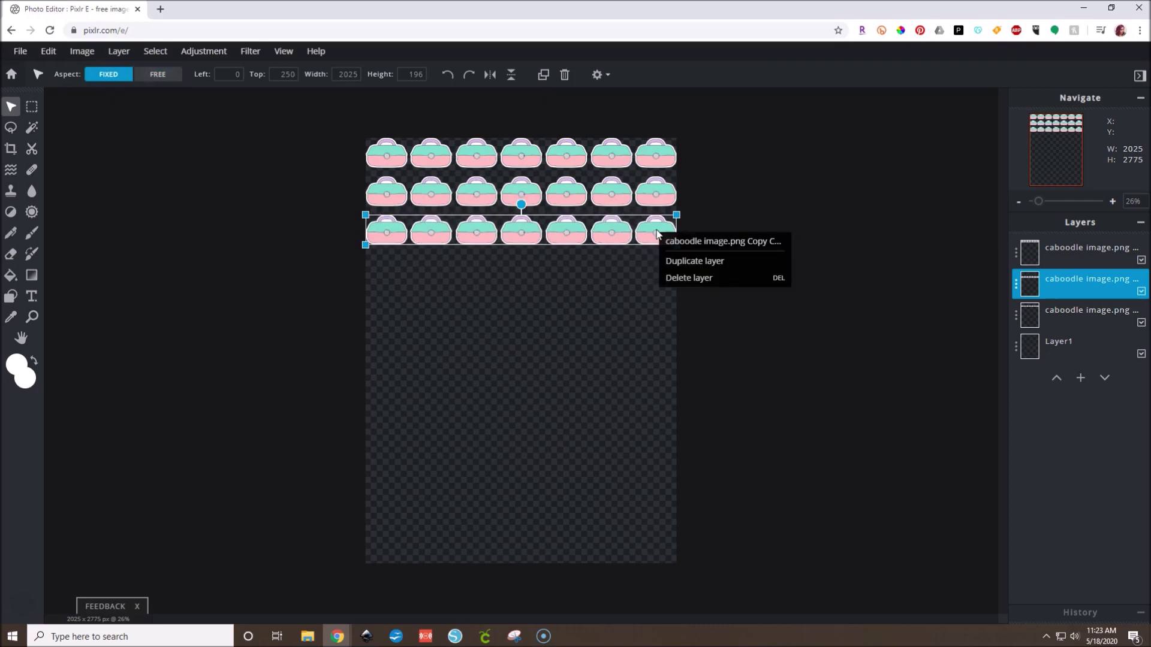
{"action": "left_click", "coordinate": [670, 259]}
{"action": "left_click_drag", "start_coordinate": [670, 258], "coordinate": [672, 259]}
{"action": "key", "text": "shift+Down"}
{"action": "key", "text": "shift+Down"}
{"action": "key", "text": "shift+Down"}
{"action": "key", "text": "shift+Down"}
{"action": "key", "text": "shift+Down"}
{"action": "key", "text": "shift+Down"}
{"action": "key", "text": "shift+Down"}
{"action": "key", "text": "shift+Down"}
{"action": "key", "text": "shift+Down"}
{"action": "key", "text": "shift+Down"}
{"action": "key", "text": "shift+Down"}
{"action": "key", "text": "shift+Down"}
{"action": "key", "text": "shift+Down"}
{"action": "key", "text": "shift+Down"}
{"action": "key", "text": "shift+Down"}
{"action": "key", "text": "shift+Down"}
{"action": "key", "text": "shift+Down"}
{"action": "key", "text": "shift+Down"}
{"action": "key", "text": "shift+Down"}
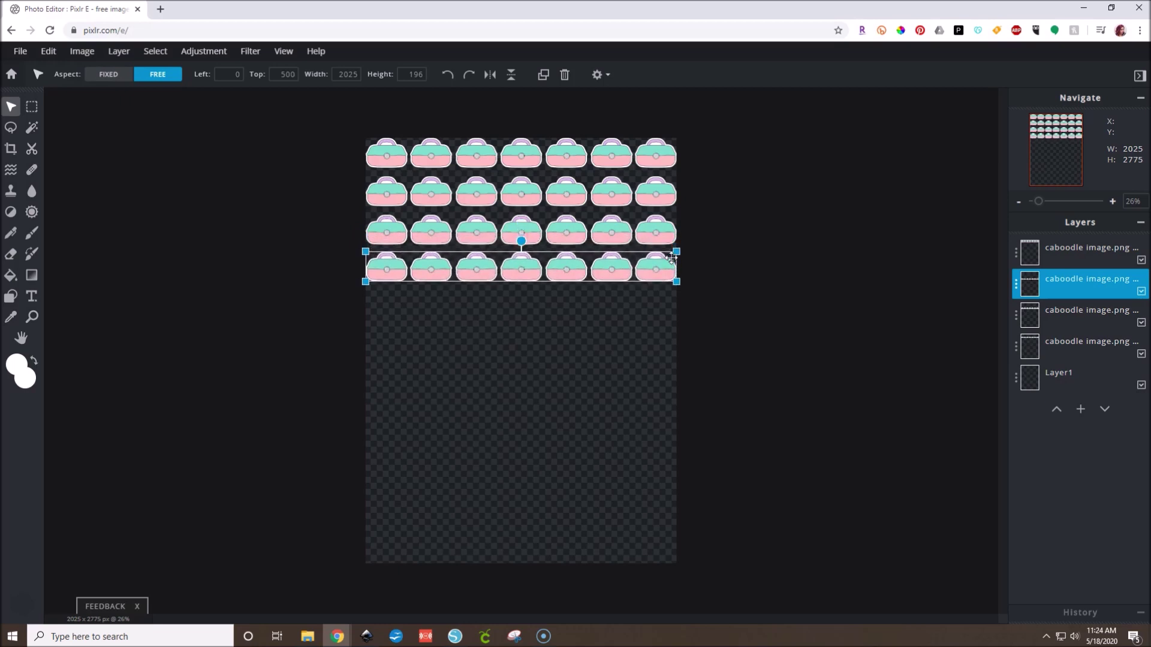
Duplicate the fourth caboodle row and place the copy below it as an evenly spaced fifth row
{"action": "key", "text": "shift"}
{"action": "right_click", "coordinate": [671, 257]}
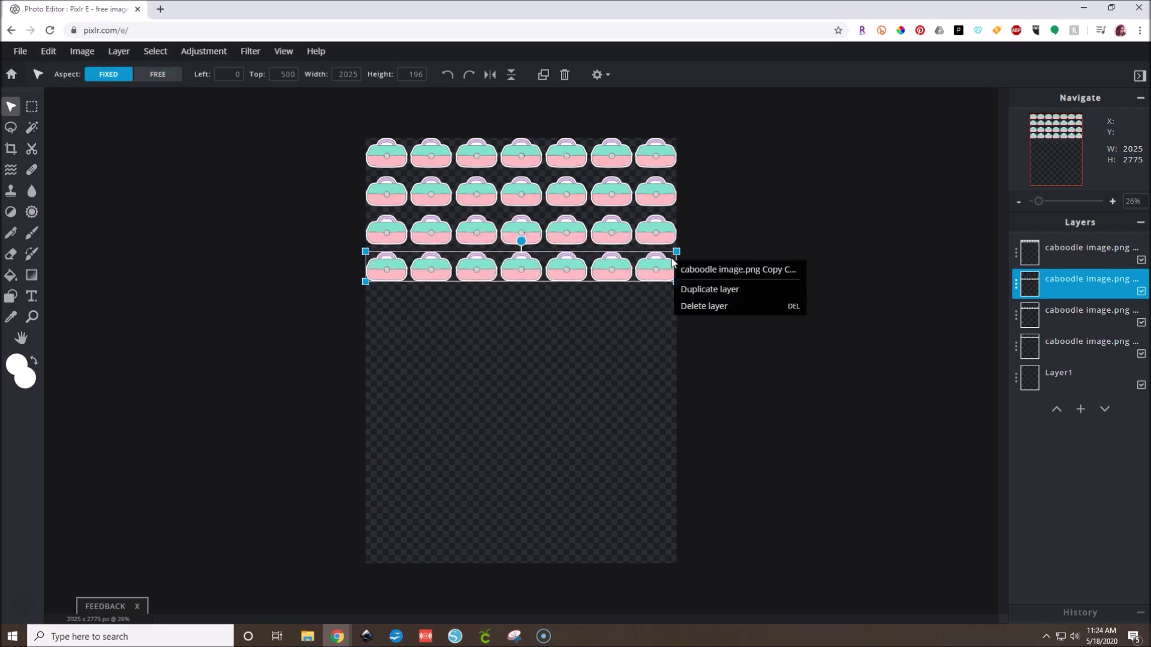
{"action": "left_click", "coordinate": [694, 288]}
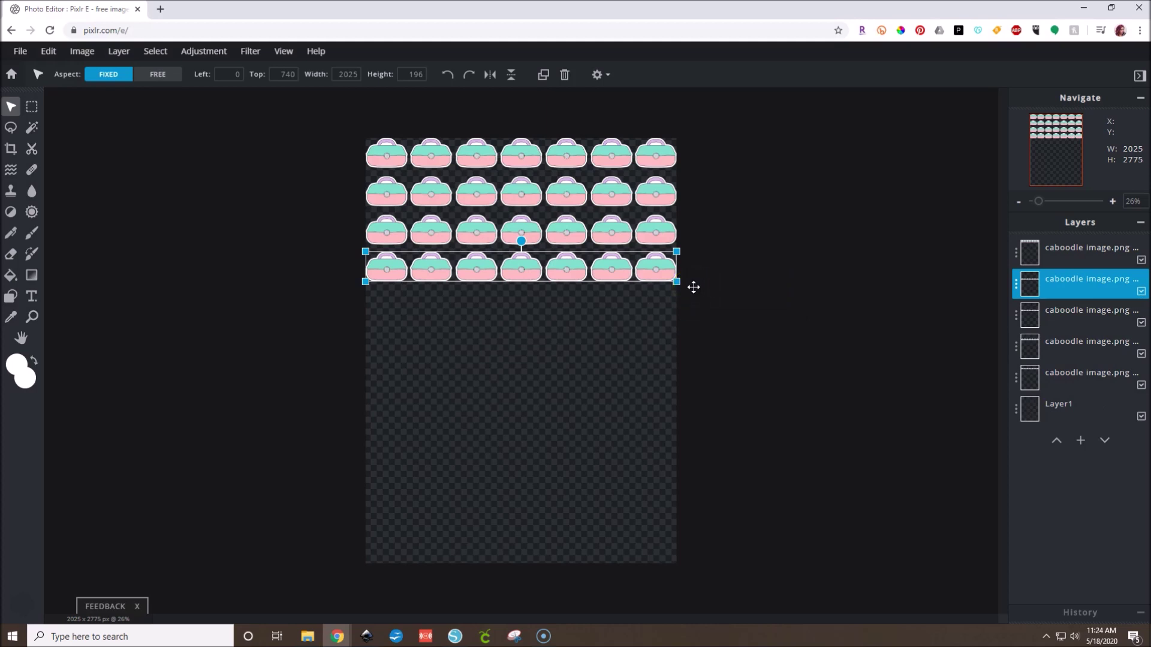
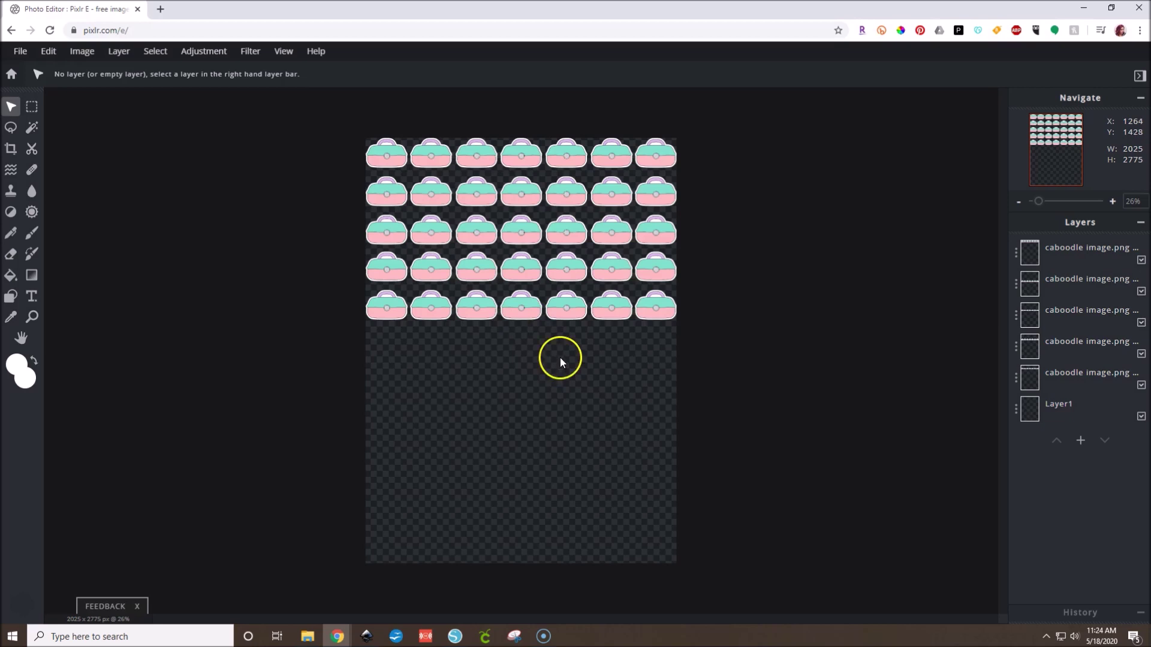
Add the "caboodle image" PNG from the design files folder as a new image layer
{"action": "left_click", "coordinate": [120, 53]}
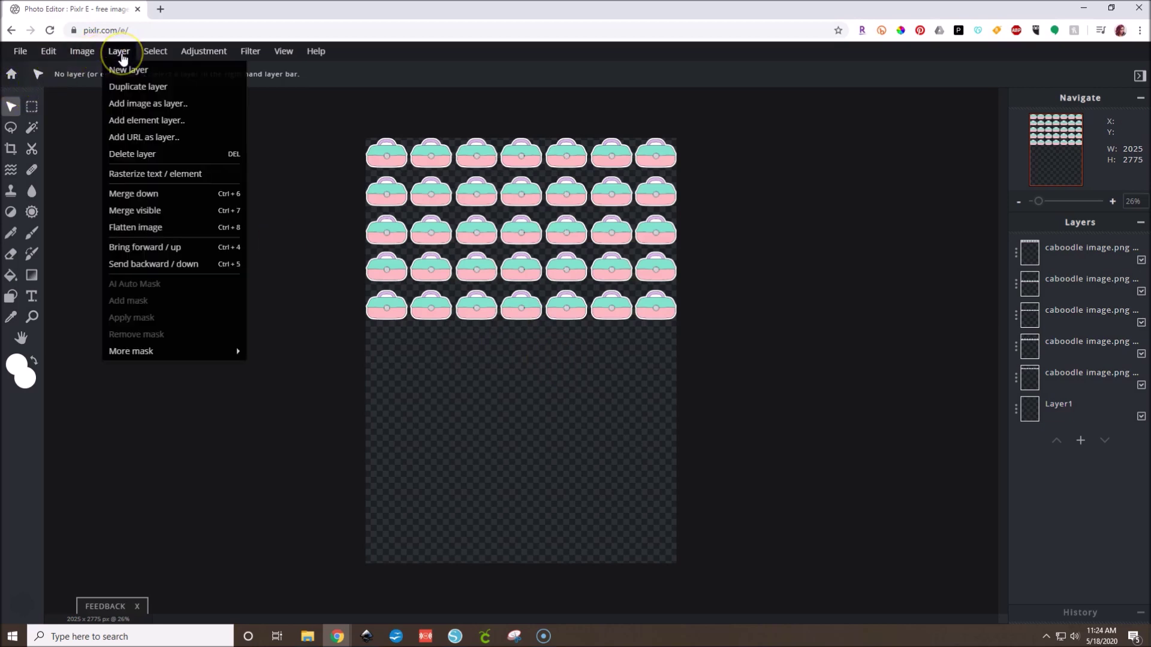
{"action": "left_click", "coordinate": [123, 76]}
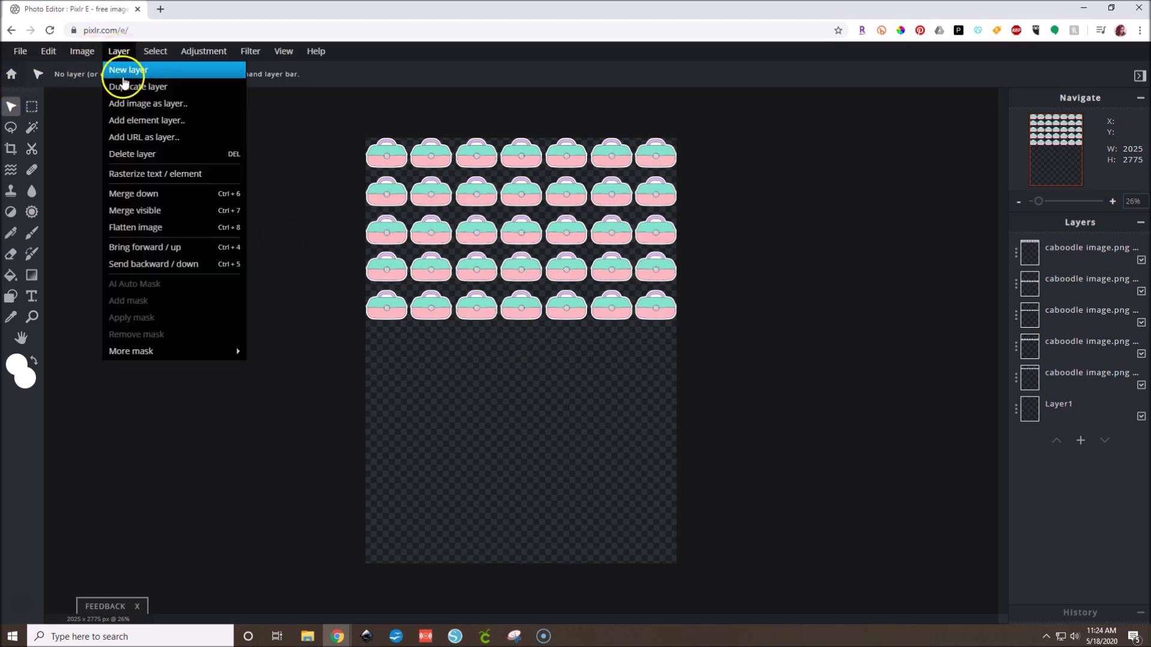
{"action": "left_click", "coordinate": [124, 103]}
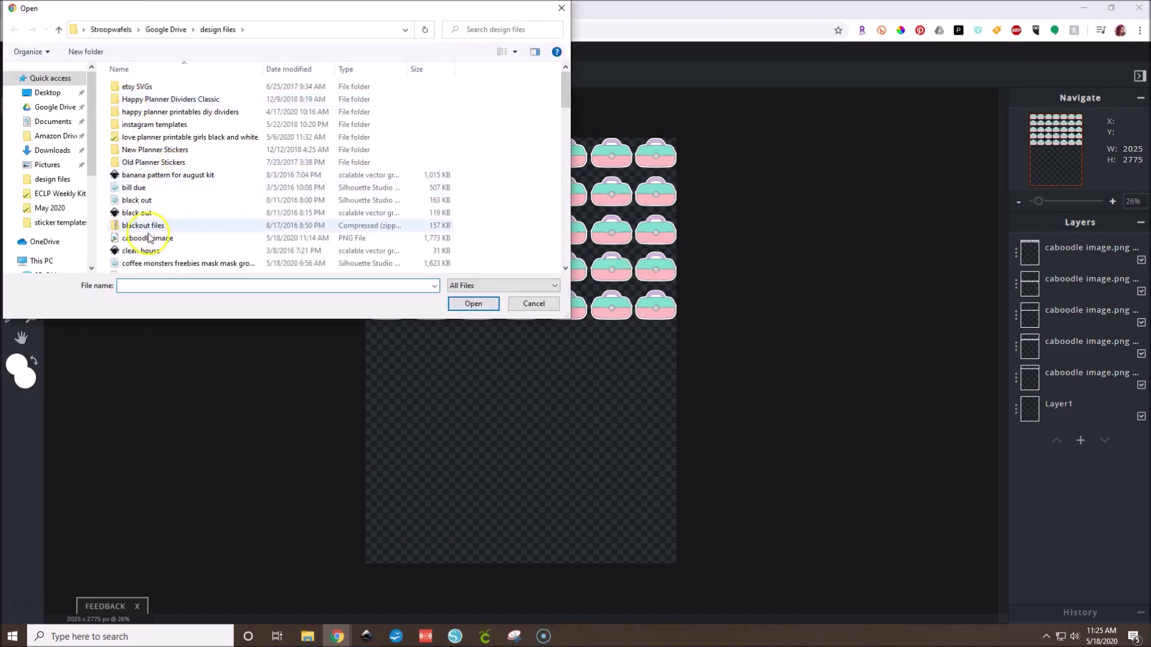
{"action": "left_click", "coordinate": [150, 238]}
{"action": "left_click", "coordinate": [471, 304]}
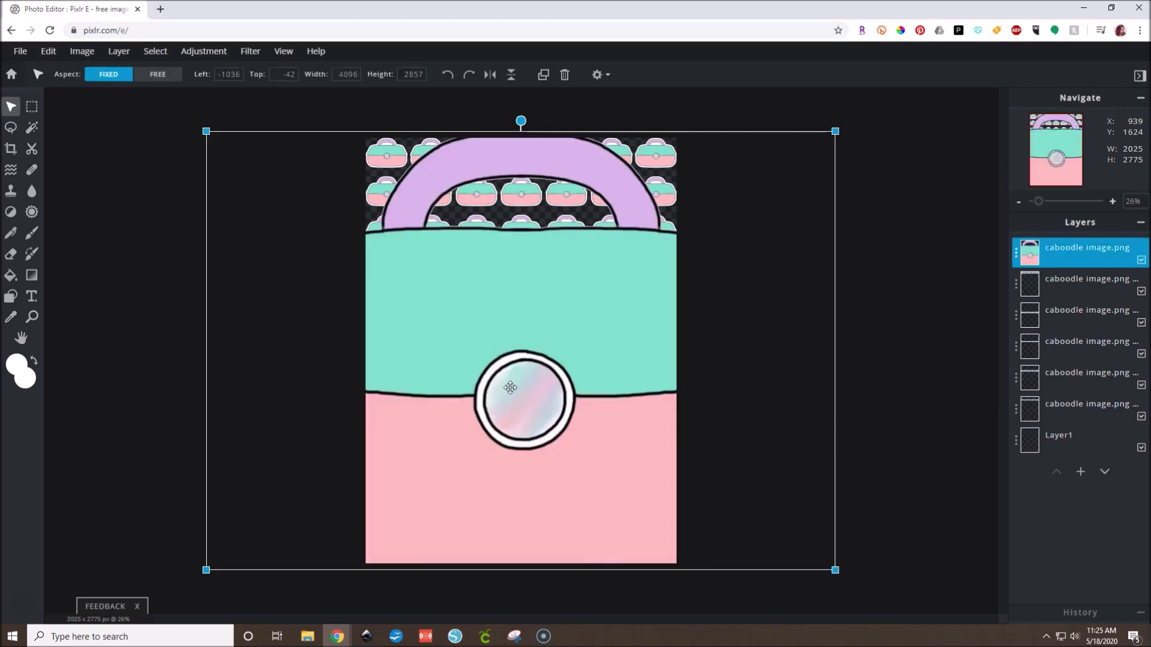
Scale the new caboodle image down to about 1085 x 757 px and place it in the empty area below the rows
{"action": "left_click_drag", "start_coordinate": [207, 131], "coordinate": [480, 436]}
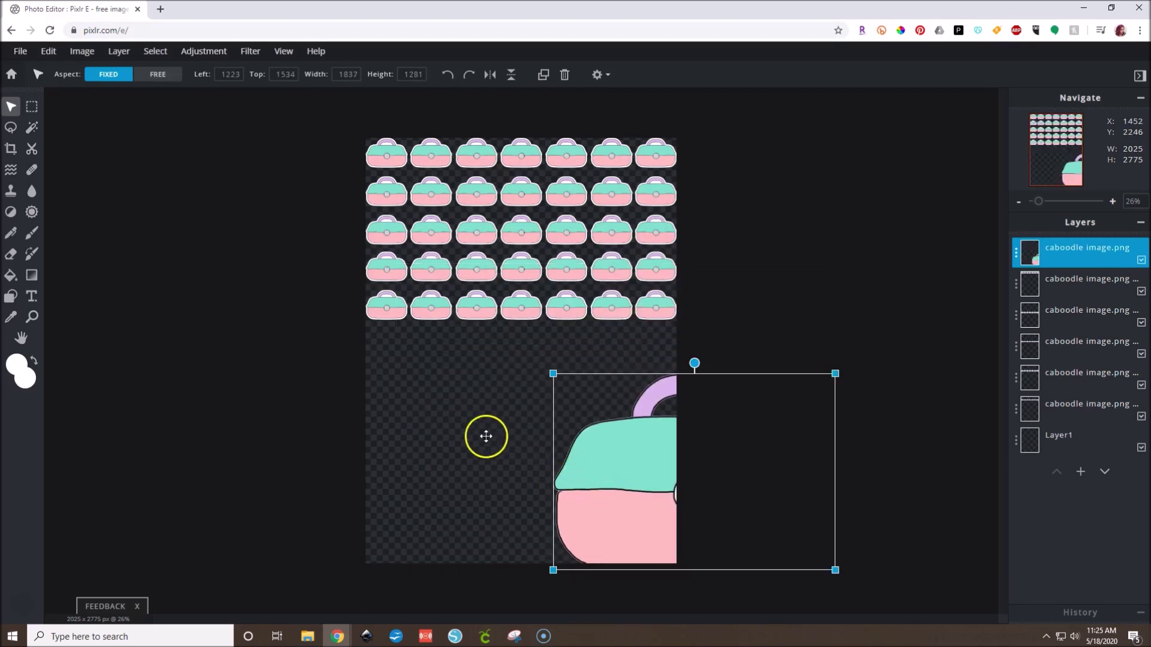
{"action": "left_click_drag", "start_coordinate": [438, 326], "coordinate": [552, 403]}
{"action": "left_click_drag", "start_coordinate": [616, 468], "coordinate": [506, 442]}
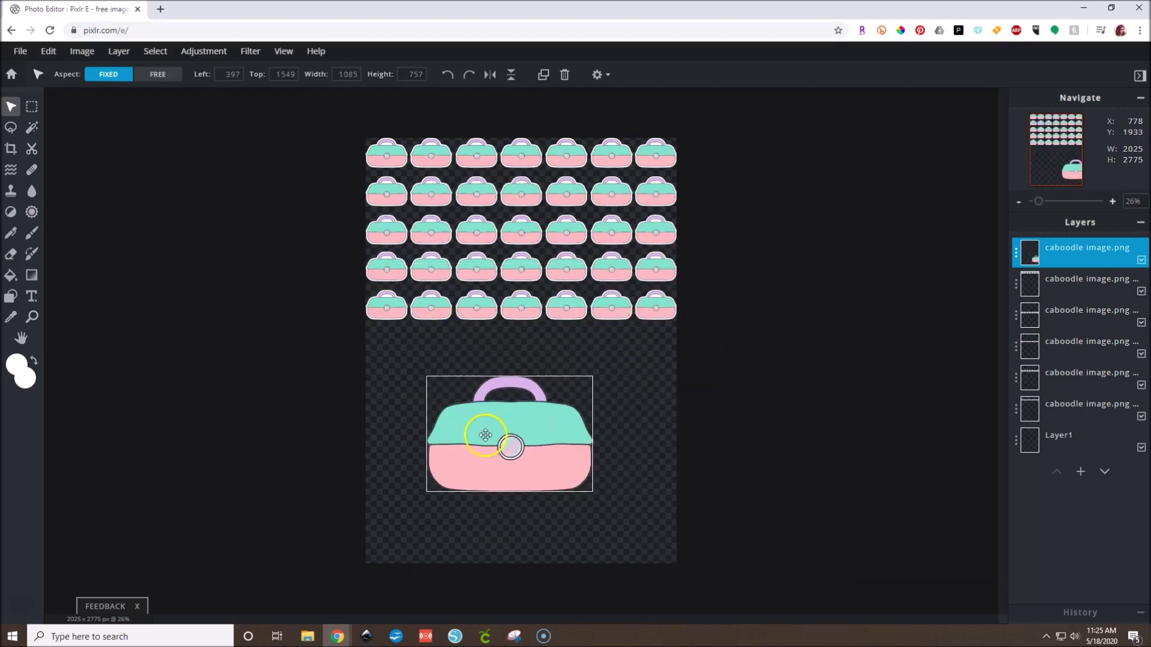
Apply a white outline of about 20 px at 100% opacity around the large caboodle
{"action": "left_click", "coordinate": [246, 51]}
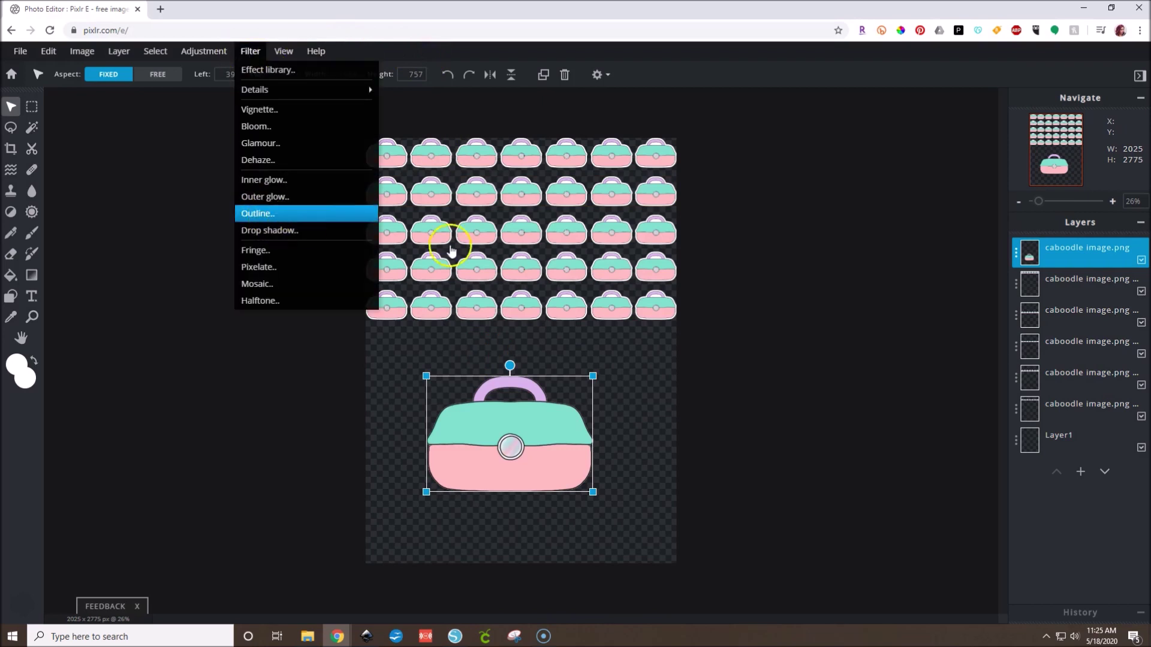
{"action": "left_click", "coordinate": [300, 216]}
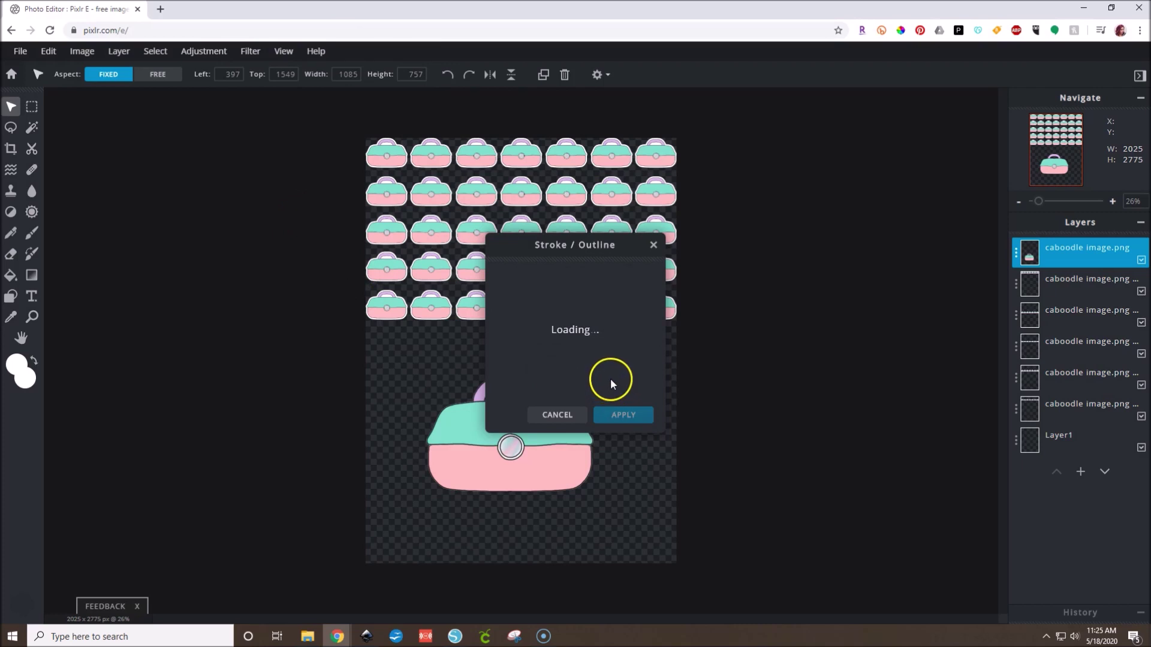
{"action": "left_click_drag", "start_coordinate": [513, 325], "coordinate": [520, 325]}
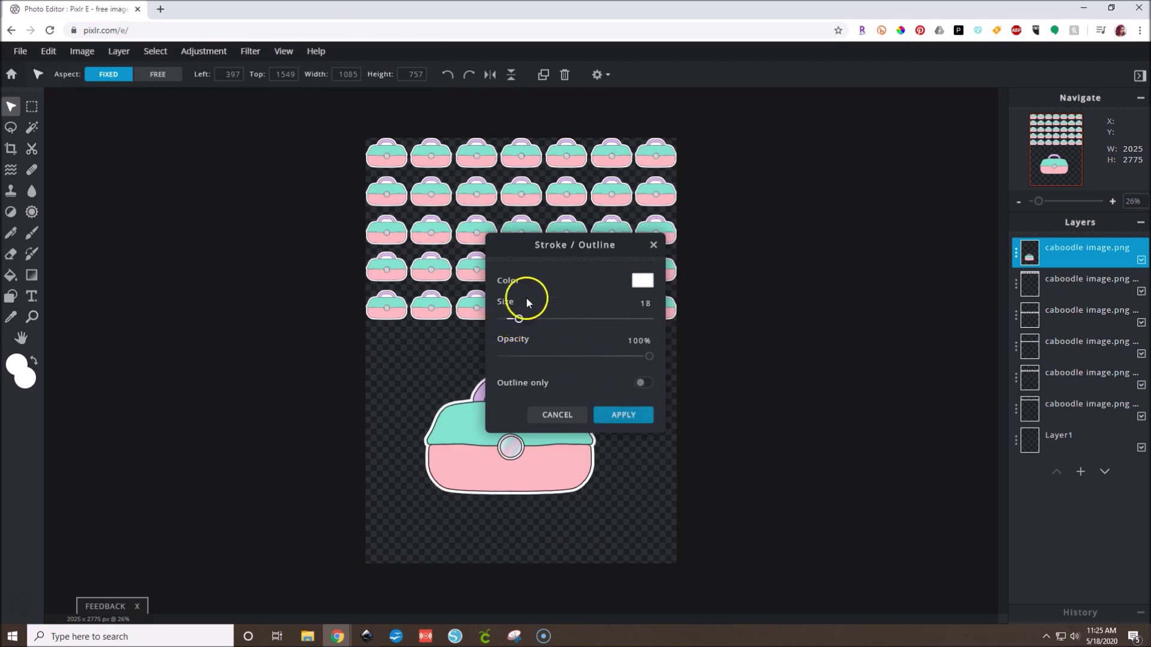
{"action": "left_click_drag", "start_coordinate": [630, 247], "coordinate": [782, 246]}
{"action": "left_click_drag", "start_coordinate": [672, 317], "coordinate": [674, 317]}
{"action": "left_click", "coordinate": [779, 413]}
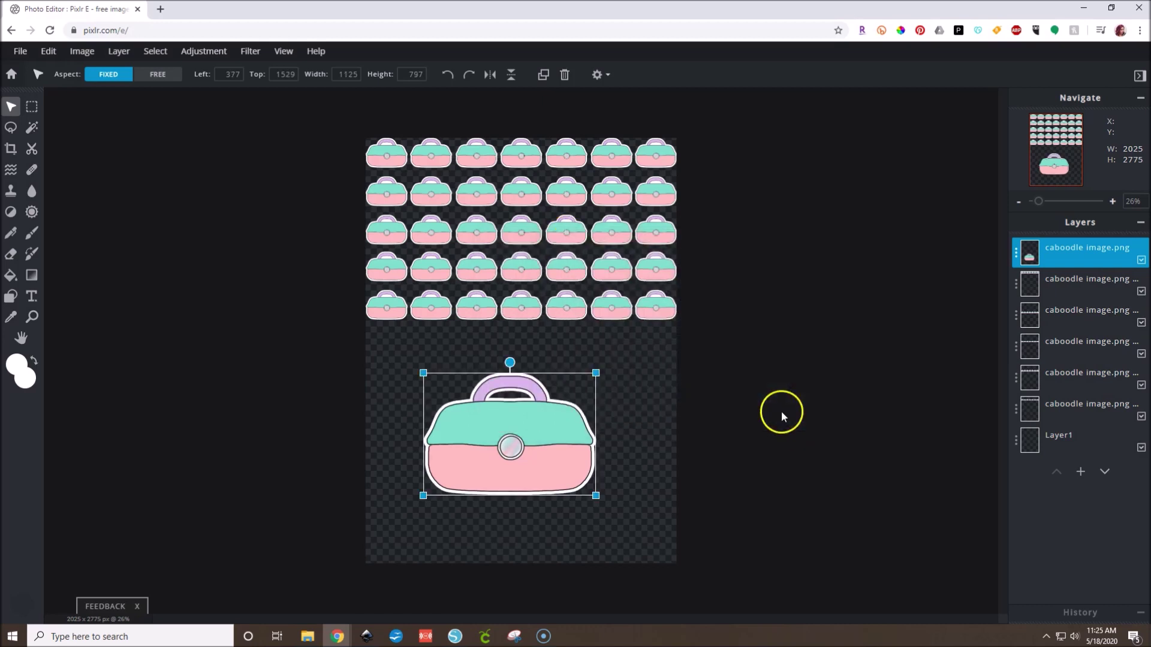
Draw a white filled rectangle about 371 x 178 px over the handle opening on a new layer and move it behind the caboodle
{"action": "left_click", "coordinate": [1086, 472]}
{"action": "left_click", "coordinate": [637, 322]}
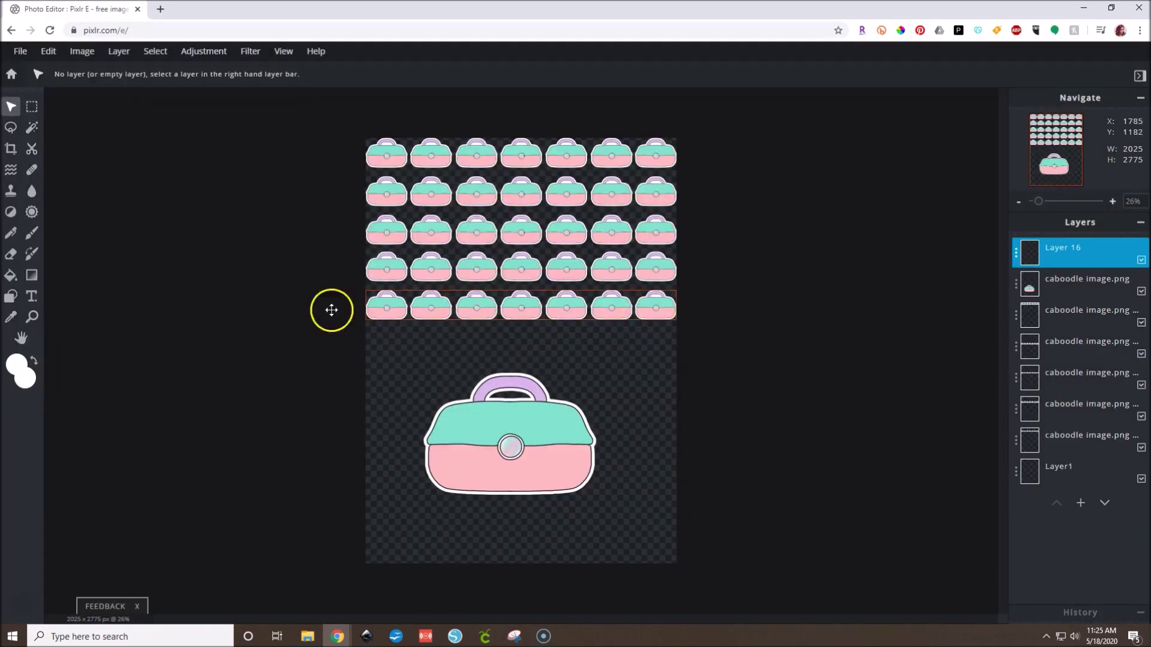
{"action": "left_click", "coordinate": [12, 299]}
{"action": "left_click_drag", "start_coordinate": [484, 389], "coordinate": [541, 415]}
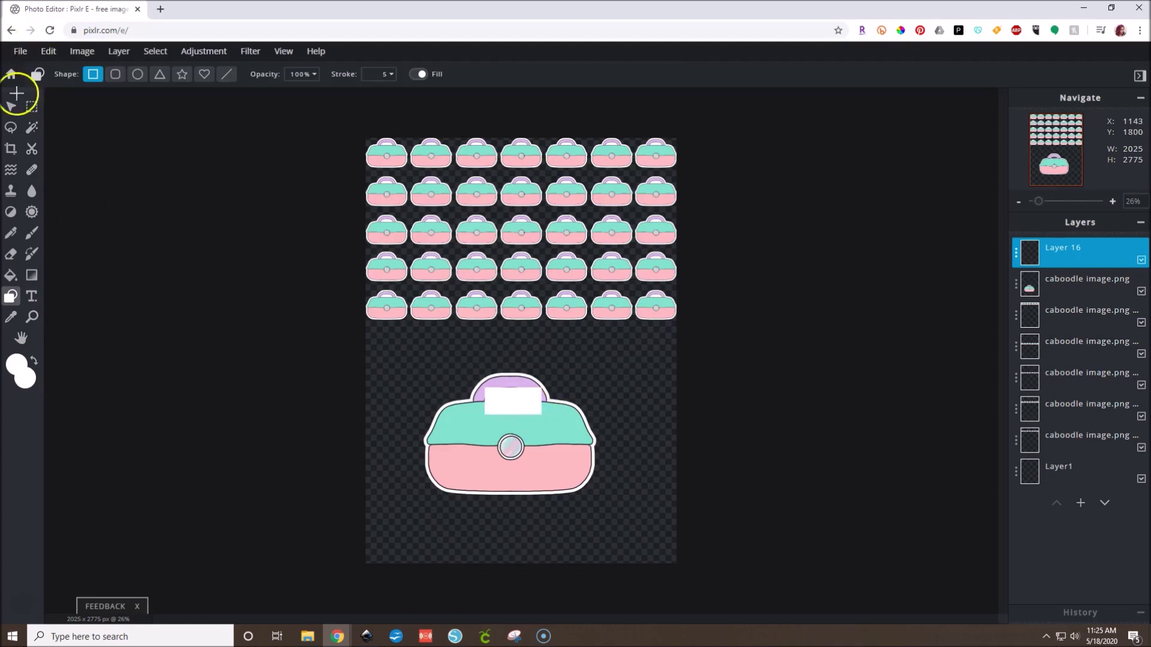
{"action": "left_click", "coordinate": [13, 108]}
{"action": "left_click_drag", "start_coordinate": [1049, 249], "coordinate": [1043, 287]}
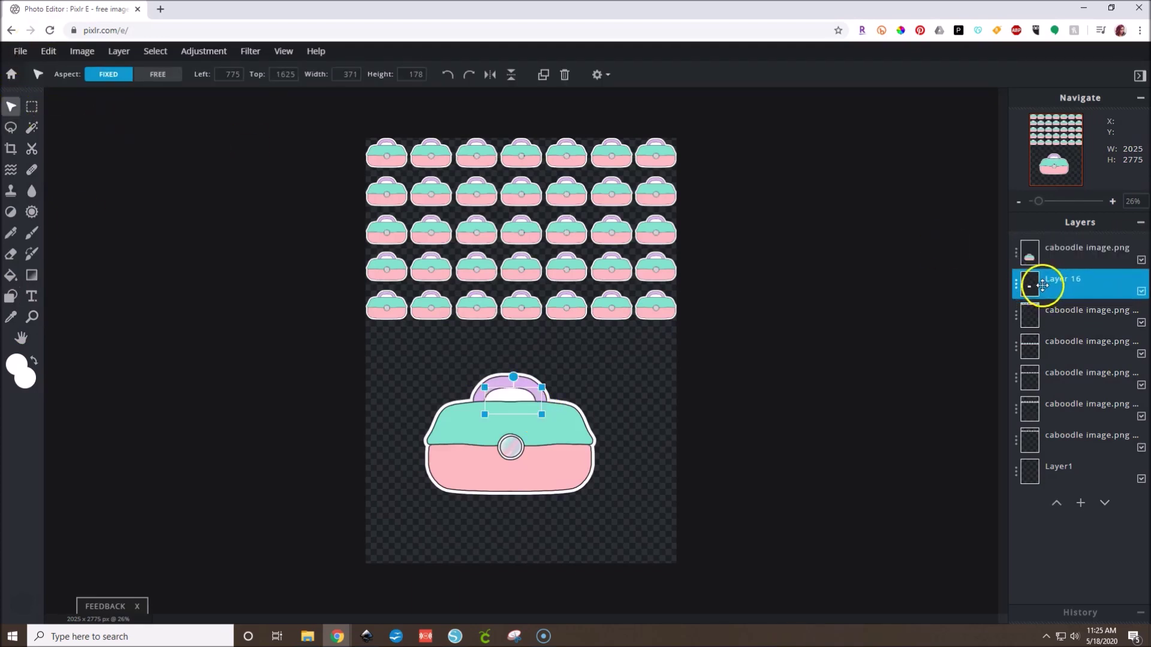
Merge the large caboodle with the white rectangle layer and shrink it to about 452 x 320 px at 0 px left, 1228 px top
{"action": "left_click", "coordinate": [1074, 247]}
{"action": "left_click", "coordinate": [1075, 247]}
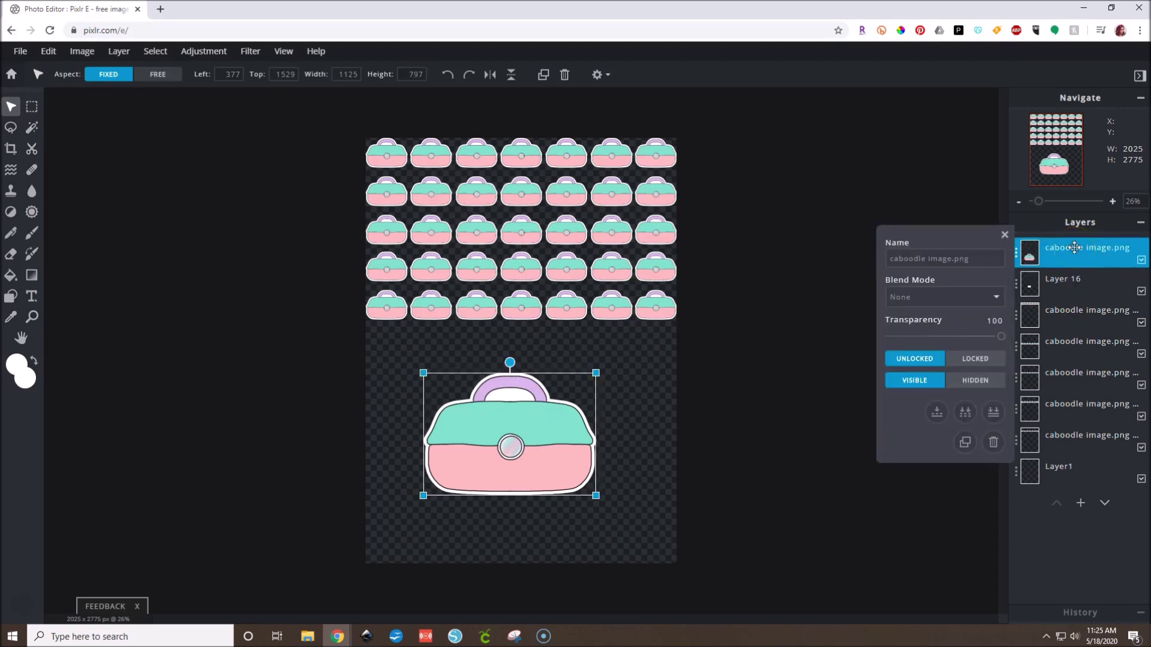
{"action": "left_click", "coordinate": [938, 412]}
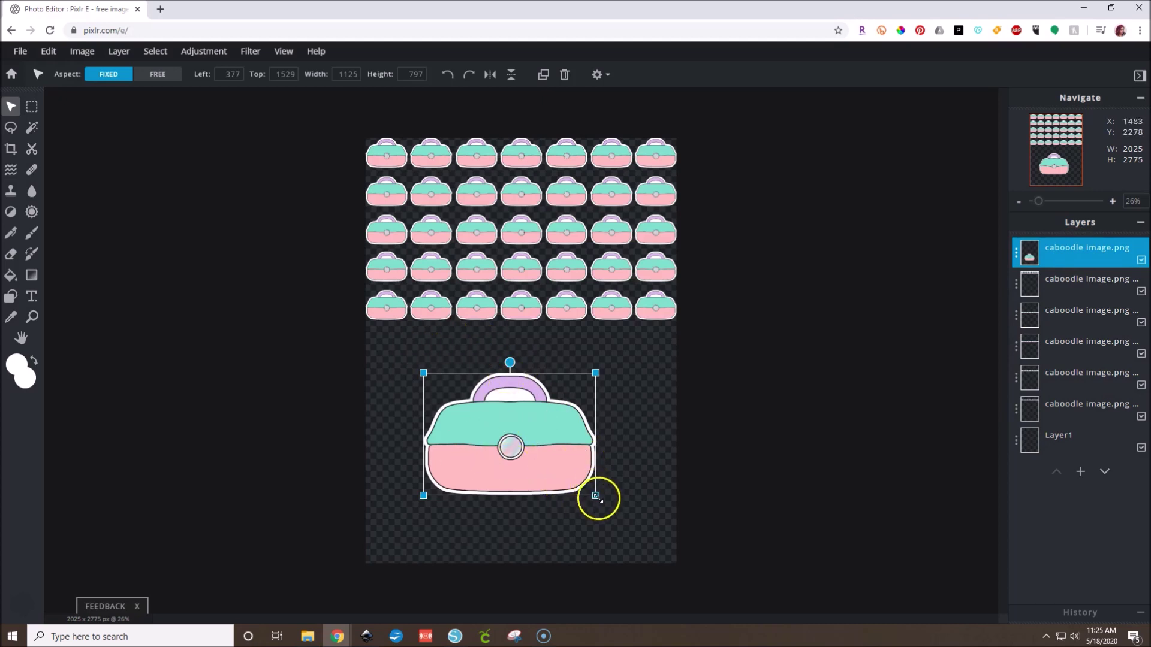
{"action": "left_click_drag", "start_coordinate": [596, 496], "coordinate": [410, 365]}
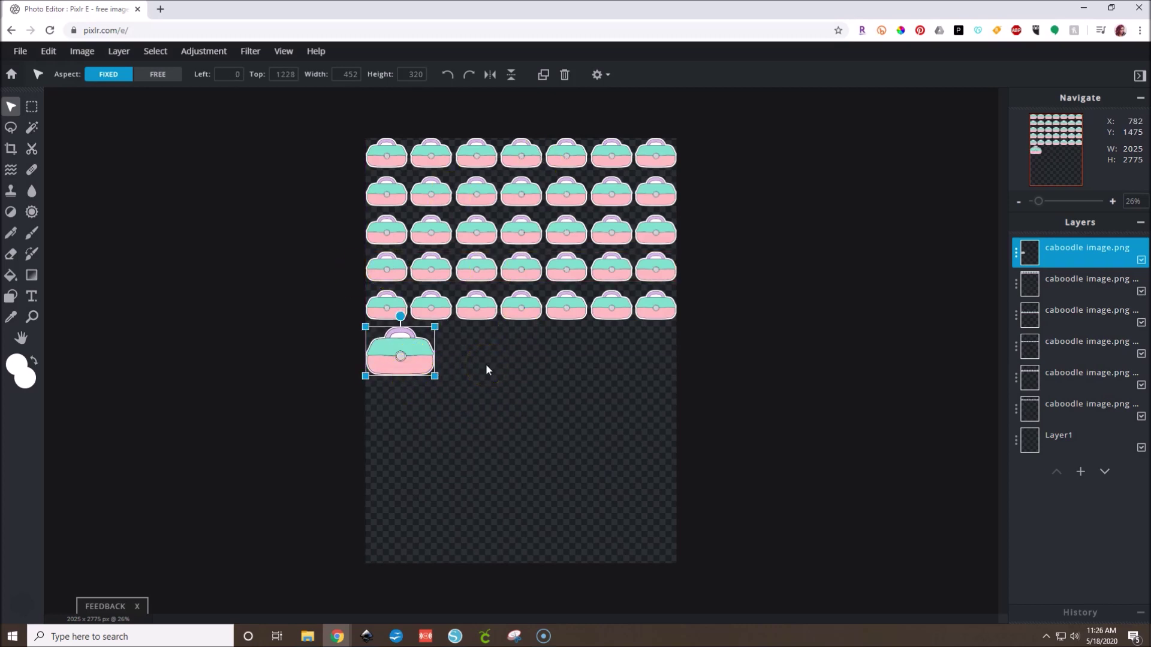
{"action": "left_click", "coordinate": [427, 352]}
Duplicate the 452 px wide caboodle three times, placing the copies at 1573, 524 and 1064 px left as one row of four
{"action": "right_click", "coordinate": [432, 360]}
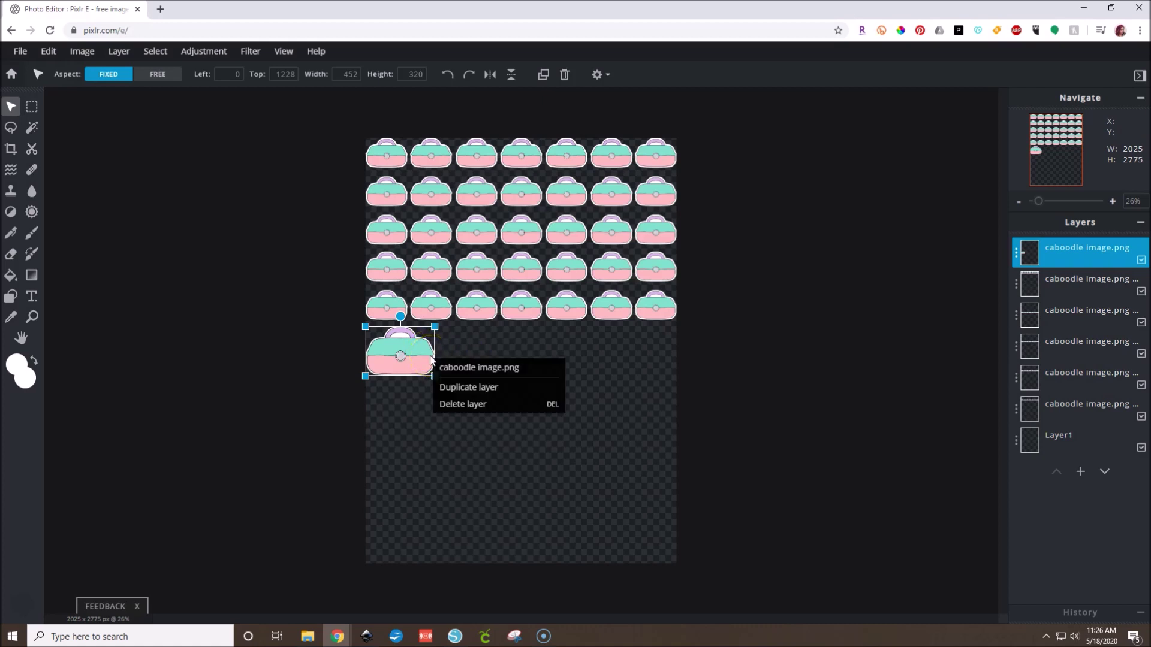
{"action": "left_click", "coordinate": [443, 387]}
{"action": "left_click_drag", "start_coordinate": [412, 356], "coordinate": [647, 355]}
{"action": "right_click", "coordinate": [647, 356]}
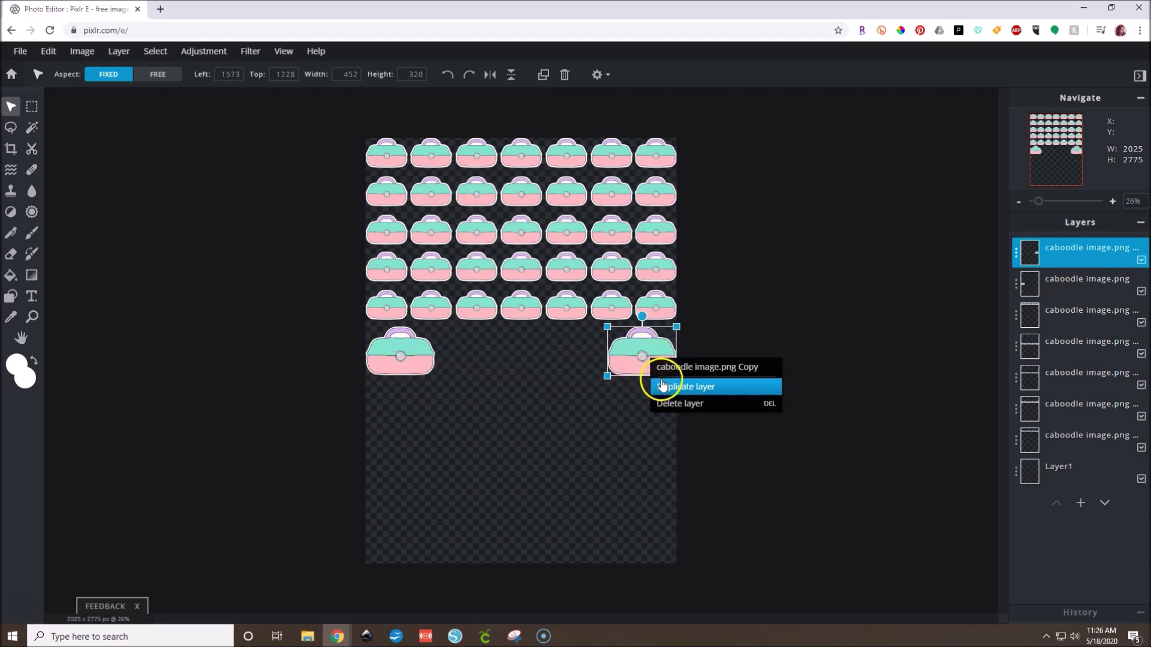
{"action": "left_click", "coordinate": [685, 387]}
{"action": "left_click_drag", "start_coordinate": [640, 352], "coordinate": [496, 351]}
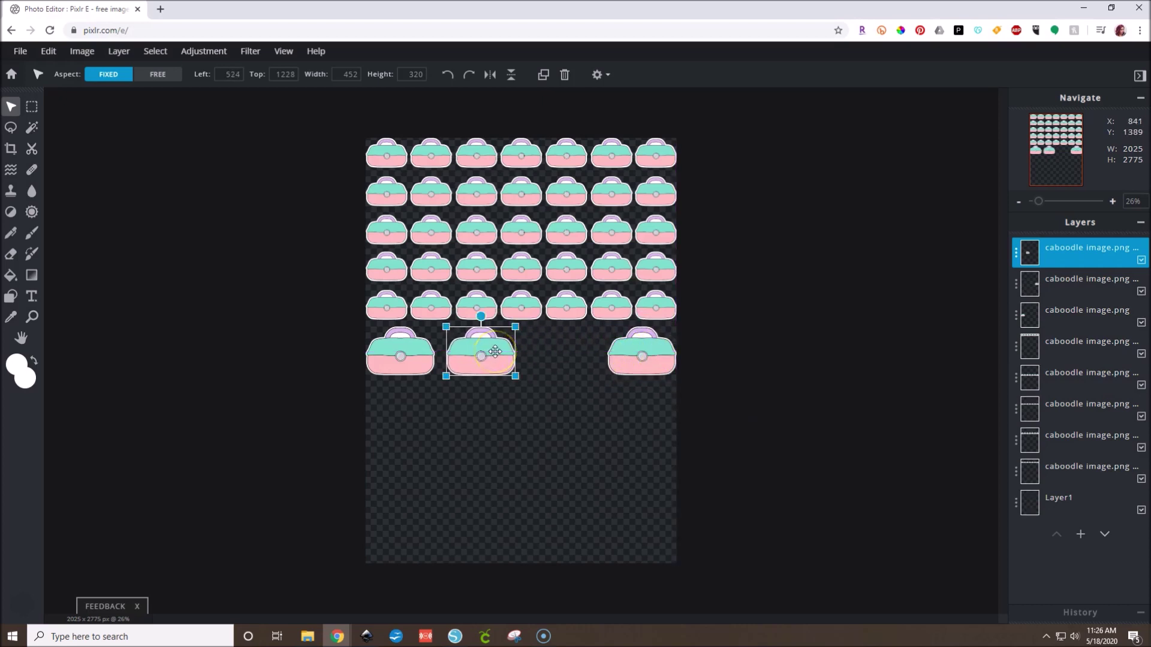
{"action": "right_click", "coordinate": [495, 352]}
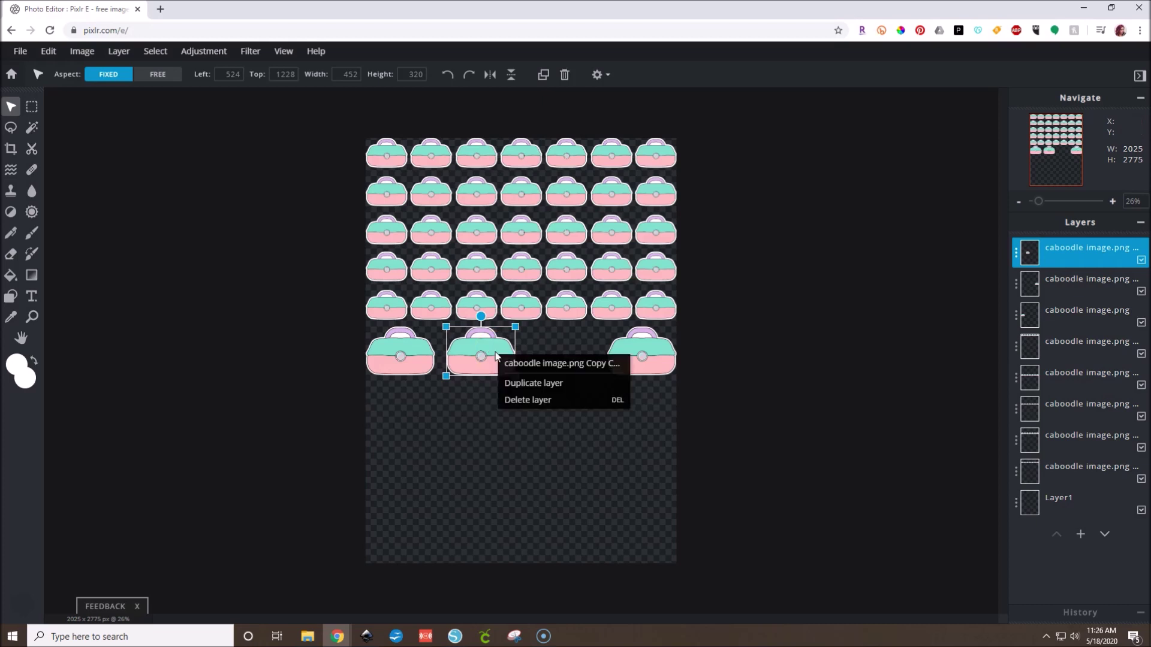
{"action": "left_click", "coordinate": [521, 383]}
{"action": "left_click_drag", "start_coordinate": [478, 352], "coordinate": [557, 354]}
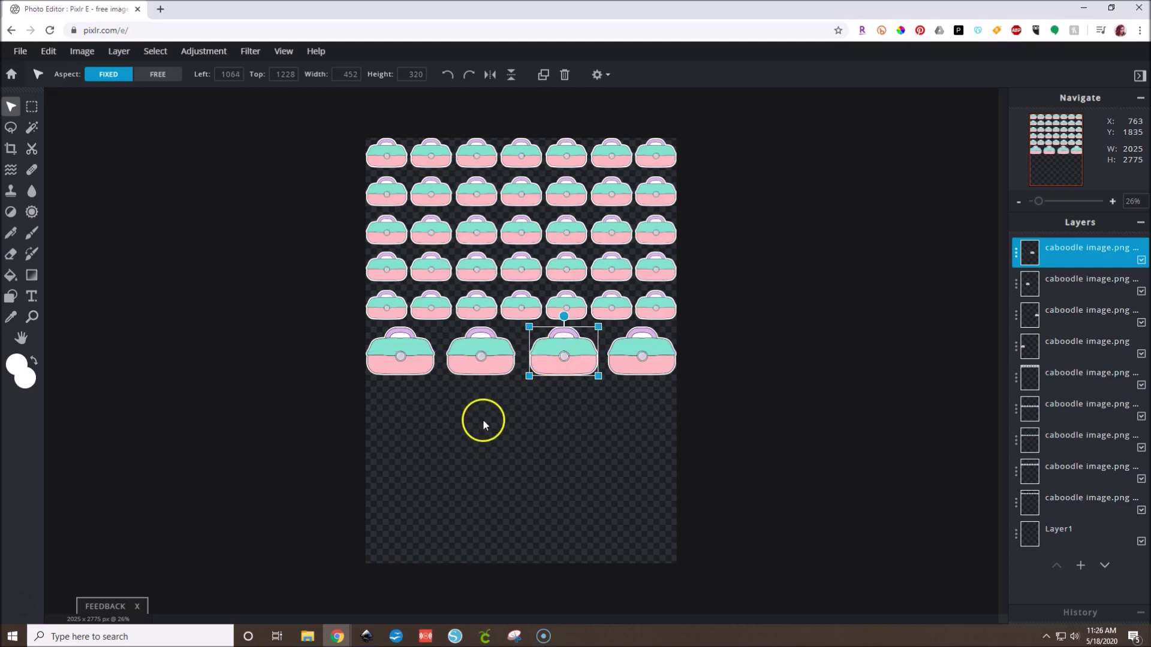
Merge the four large caboodle layers into a single row layer, undoing the extra merge with the small row
{"action": "left_click", "coordinate": [400, 360]}
{"action": "left_click", "coordinate": [1106, 246]}
{"action": "left_click", "coordinate": [1103, 250]}
{"action": "left_click", "coordinate": [937, 412]}
{"action": "left_click", "coordinate": [1085, 256]}
{"action": "left_click", "coordinate": [937, 413]}
{"action": "left_click", "coordinate": [1050, 251]}
{"action": "left_click", "coordinate": [938, 411]}
{"action": "left_click", "coordinate": [1055, 251]}
{"action": "left_click", "coordinate": [935, 412]}
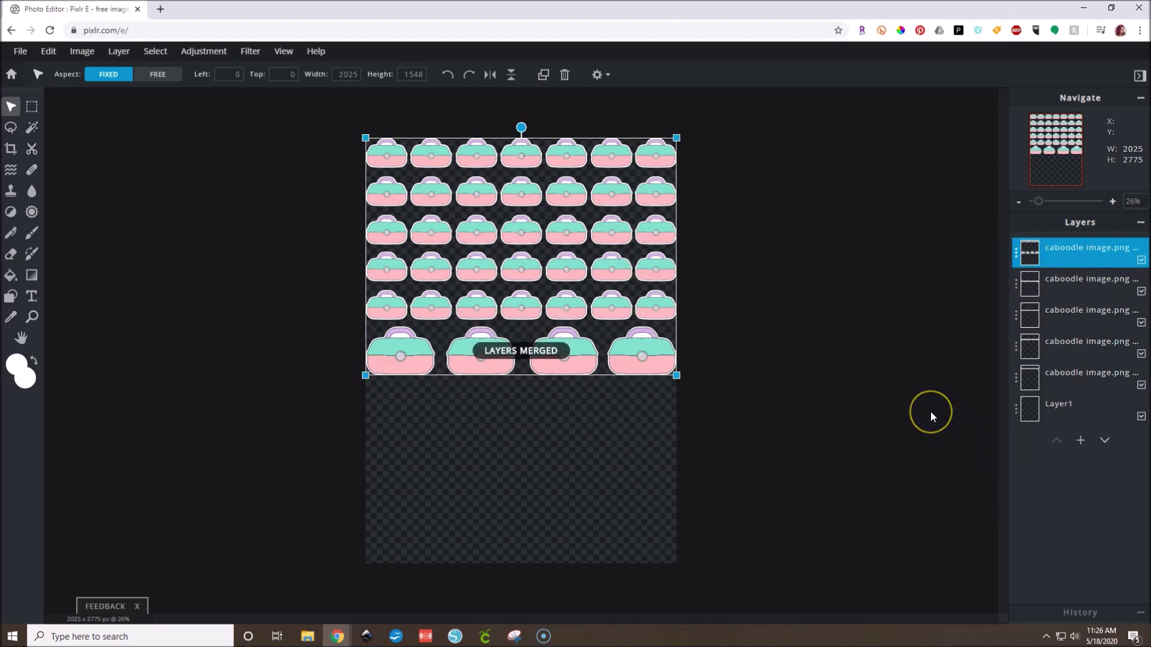
{"action": "key", "text": "ctrl+v"}
{"action": "left_click", "coordinate": [484, 347]}
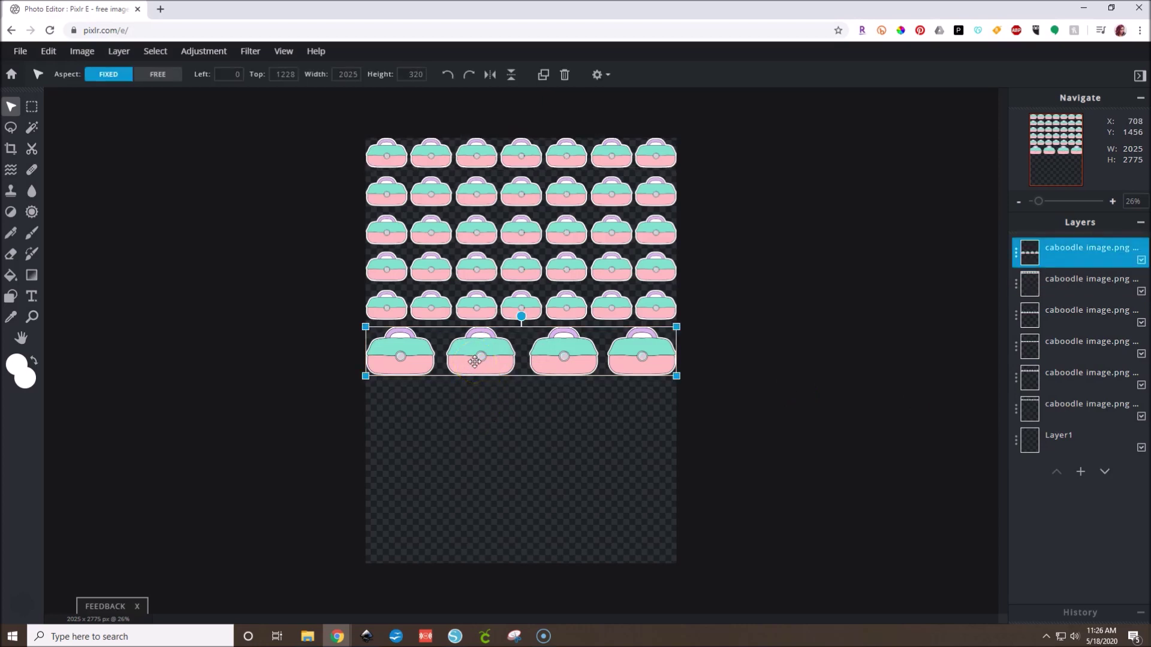
Duplicate the large caboodle row three times, placing the first copy at the bottom edge of the canvas
{"action": "right_click", "coordinate": [474, 362]}
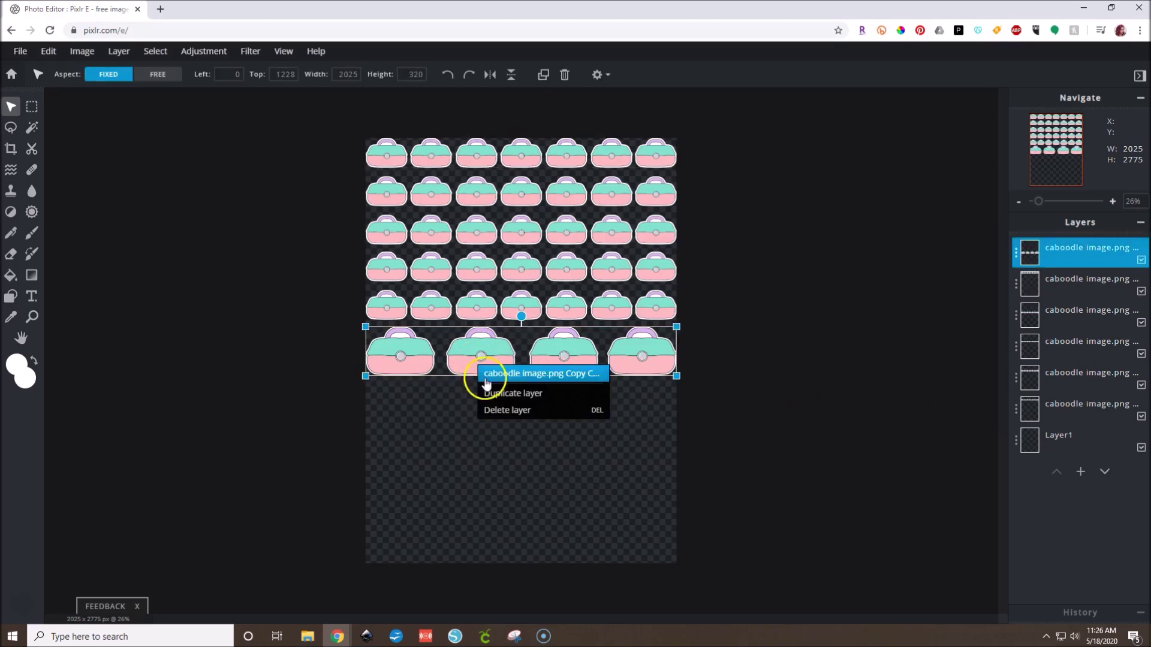
{"action": "left_click", "coordinate": [496, 391]}
{"action": "left_click_drag", "start_coordinate": [492, 398], "coordinate": [476, 551]}
{"action": "right_click", "coordinate": [492, 419]}
{"action": "left_click", "coordinate": [508, 454]}
{"action": "right_click", "coordinate": [491, 473]}
{"action": "left_click", "coordinate": [496, 498]}
Reposition the upper three large caboodle rows so they are evenly spaced above the bottom row
{"action": "left_click_drag", "start_coordinate": [475, 473], "coordinate": [475, 494]}
{"action": "left_click", "coordinate": [479, 417]}
{"action": "left_click_drag", "start_coordinate": [479, 418], "coordinate": [475, 438]}
{"action": "left_click_drag", "start_coordinate": [475, 360], "coordinate": [475, 406]}
{"action": "left_click", "coordinate": [480, 412]}
Move the fifth, fourth, third and second small caboodle rows slightly down for even spacing, ending with the second at 273 px top
{"action": "left_click_drag", "start_coordinate": [478, 314], "coordinate": [470, 323]}
{"action": "left_click_drag", "start_coordinate": [475, 268], "coordinate": [477, 282]}
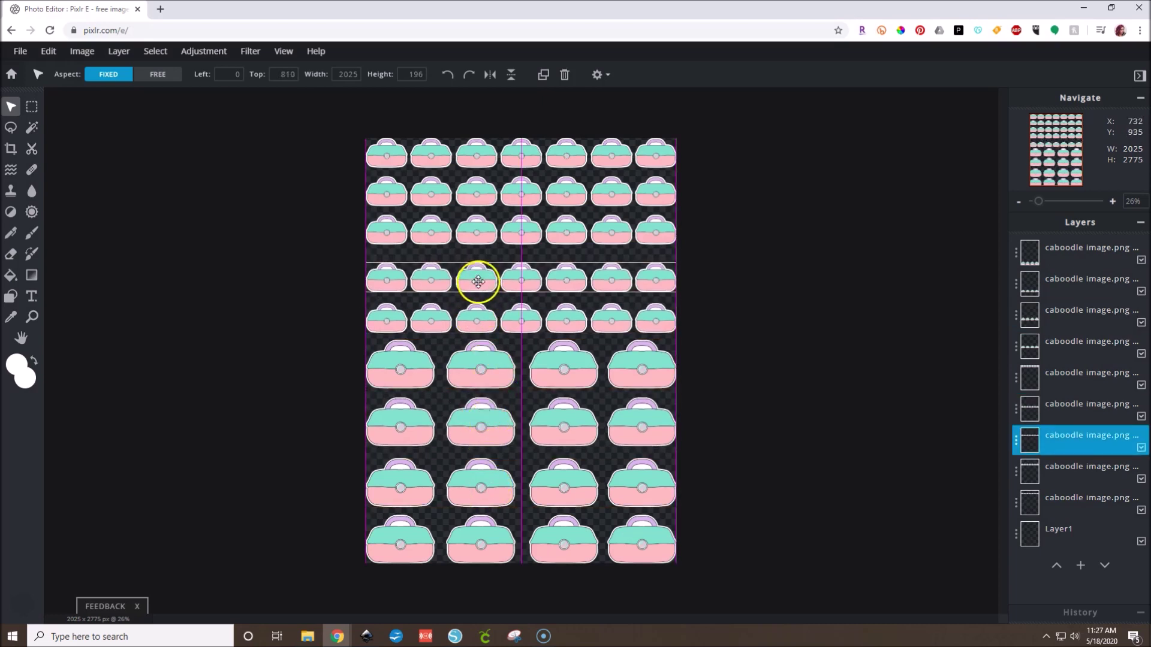
{"action": "left_click_drag", "start_coordinate": [476, 234], "coordinate": [477, 242]}
{"action": "left_click_drag", "start_coordinate": [476, 194], "coordinate": [475, 198]}
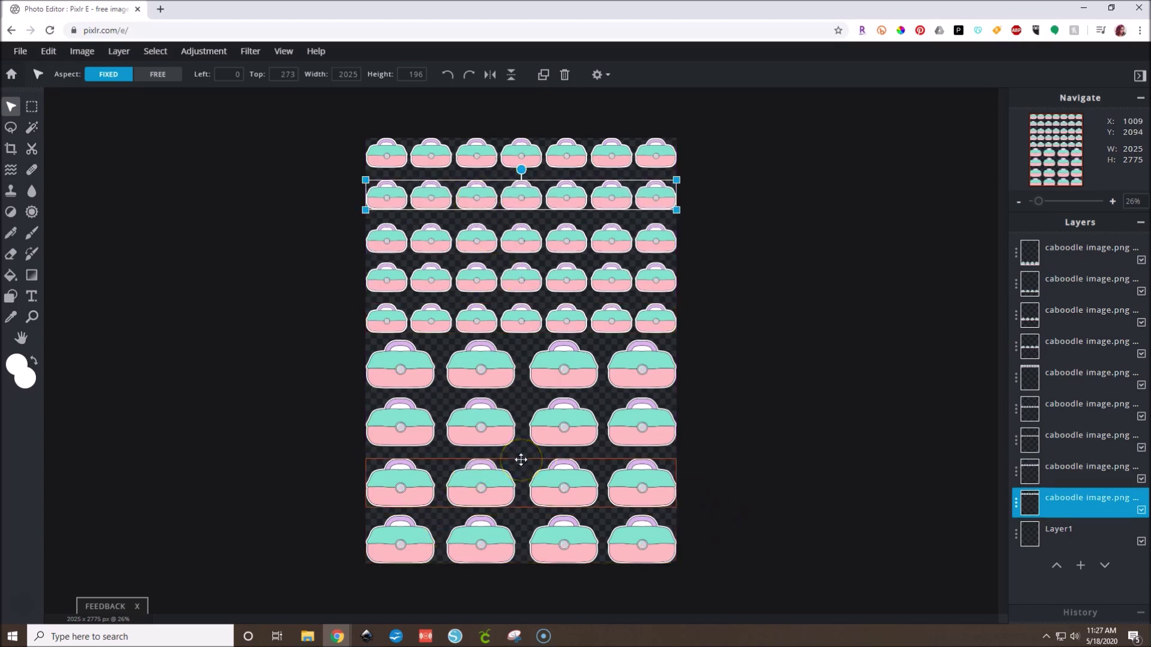
{"action": "left_click", "coordinate": [519, 461]}
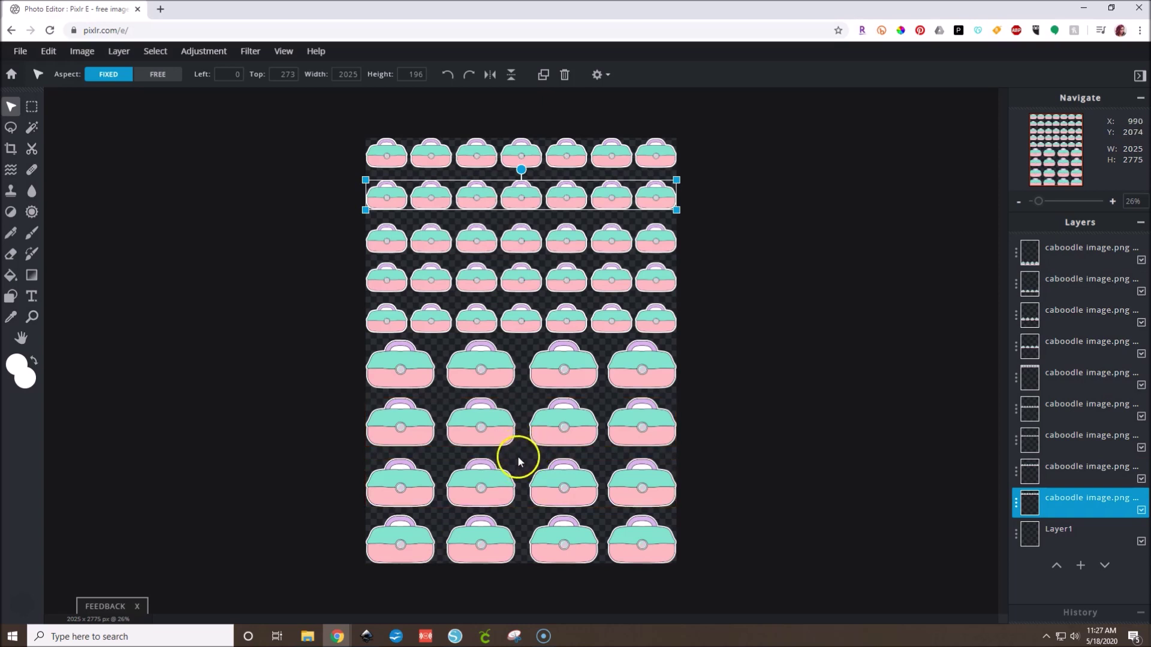
Save the sheet as a PNG named "caboodle doodle sticker sheet" at 2025 x 2775 px and download it
{"action": "left_click", "coordinate": [20, 51]}
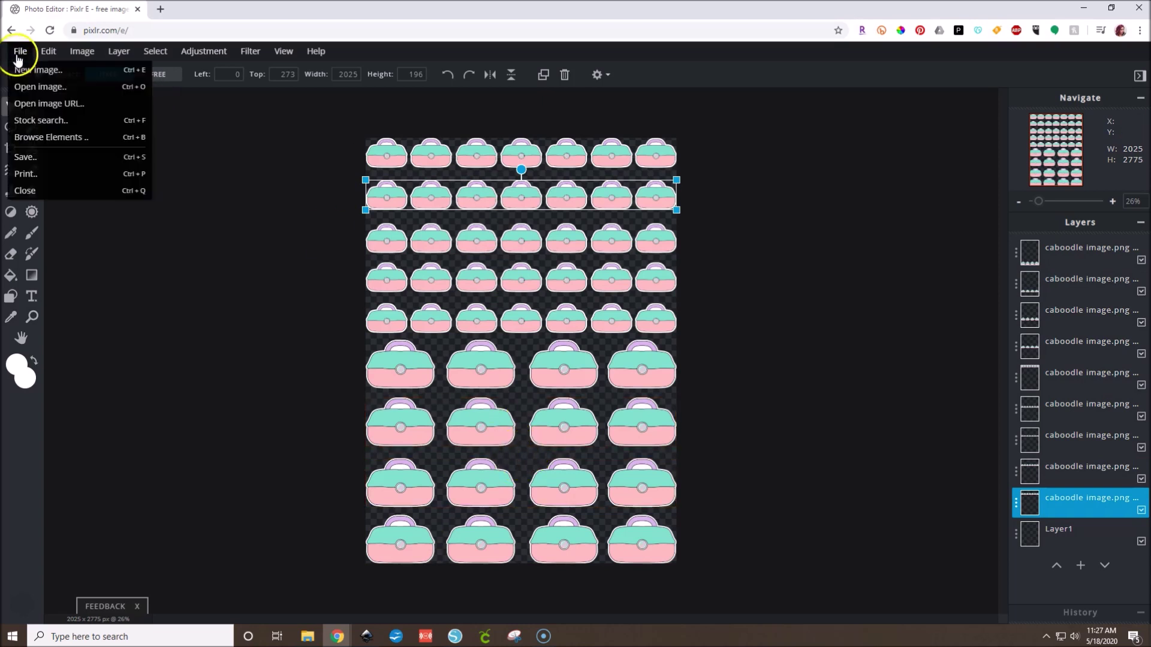
{"action": "left_click", "coordinate": [24, 157]}
{"action": "left_click_drag", "start_coordinate": [817, 248], "coordinate": [699, 251]}
{"action": "type", "text": "caboodl"}
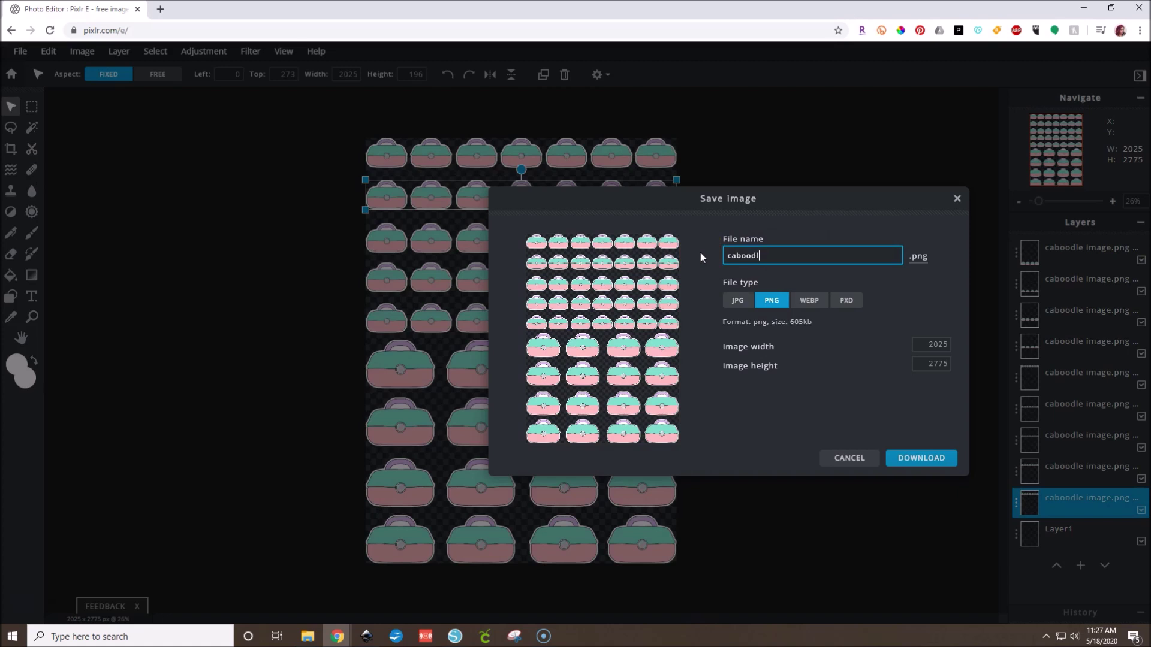
{"action": "type", "text": "e doodle sticker sheet"}
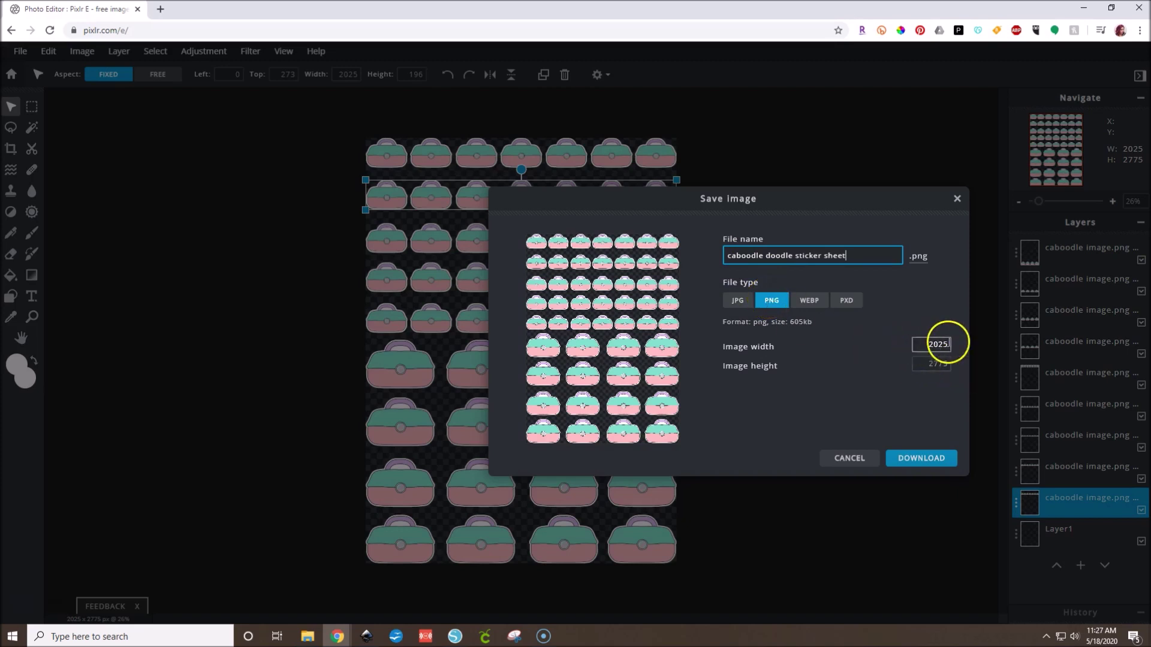
{"action": "left_click", "coordinate": [930, 463]}
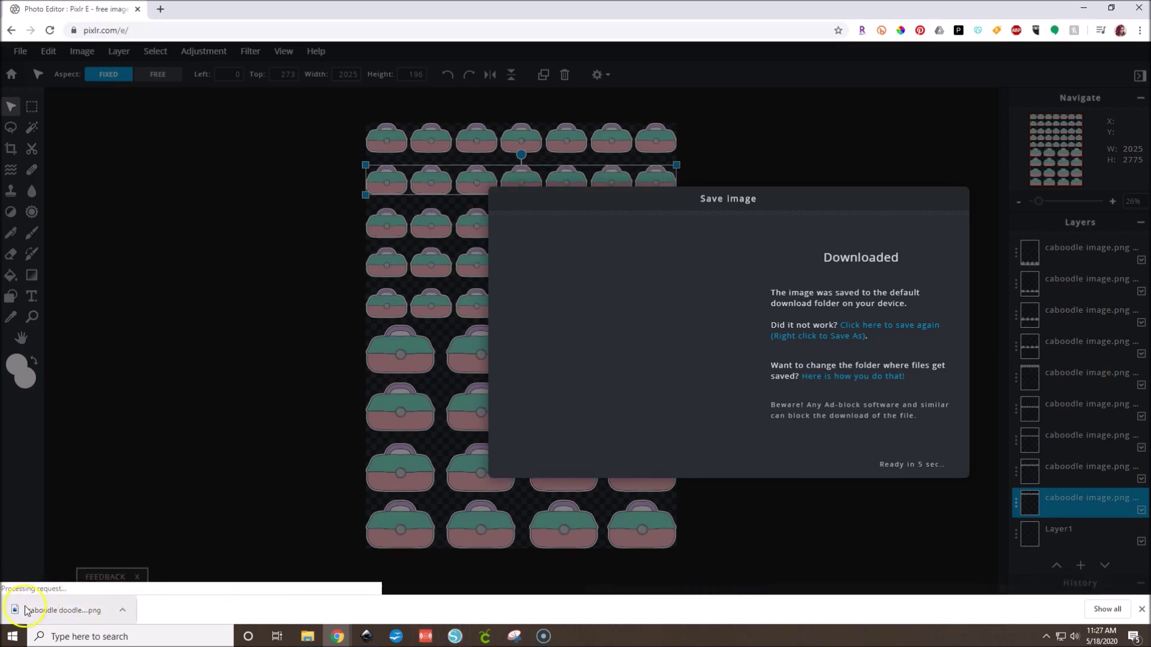
{"action": "left_click", "coordinate": [49, 541]}
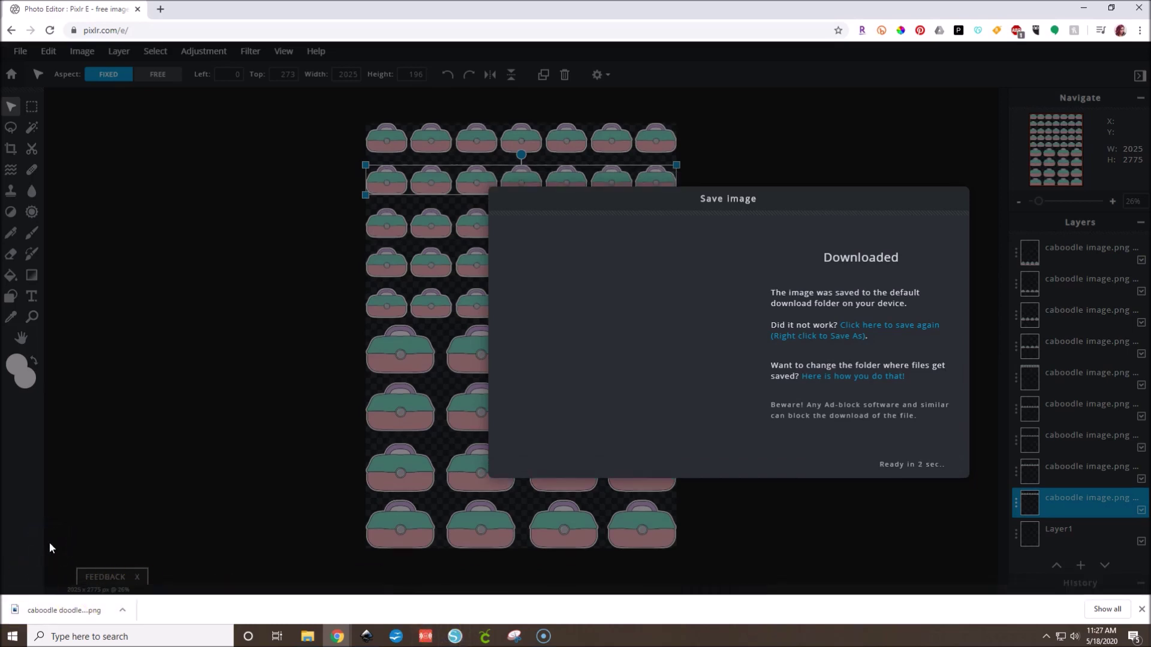
Switch to Cricut Design Space and open "caboodle doodle sticker sheet" from the Downloads folder as an image upload
{"action": "left_click", "coordinate": [20, 607]}
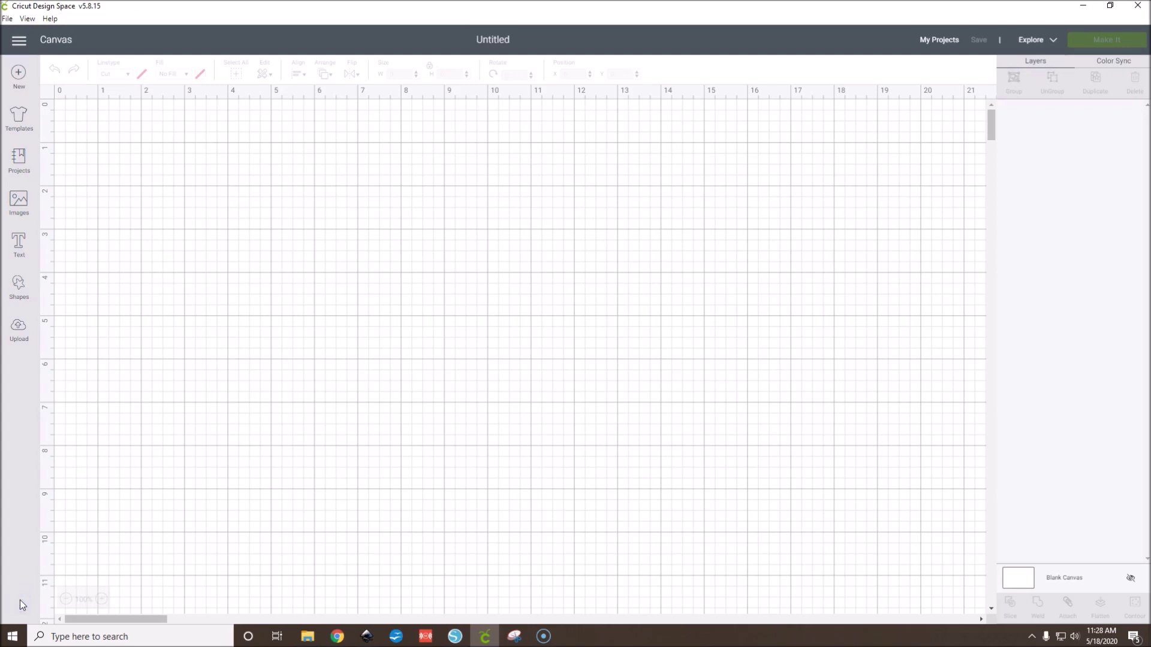
{"action": "left_click", "coordinate": [26, 328]}
{"action": "left_click", "coordinate": [323, 295]}
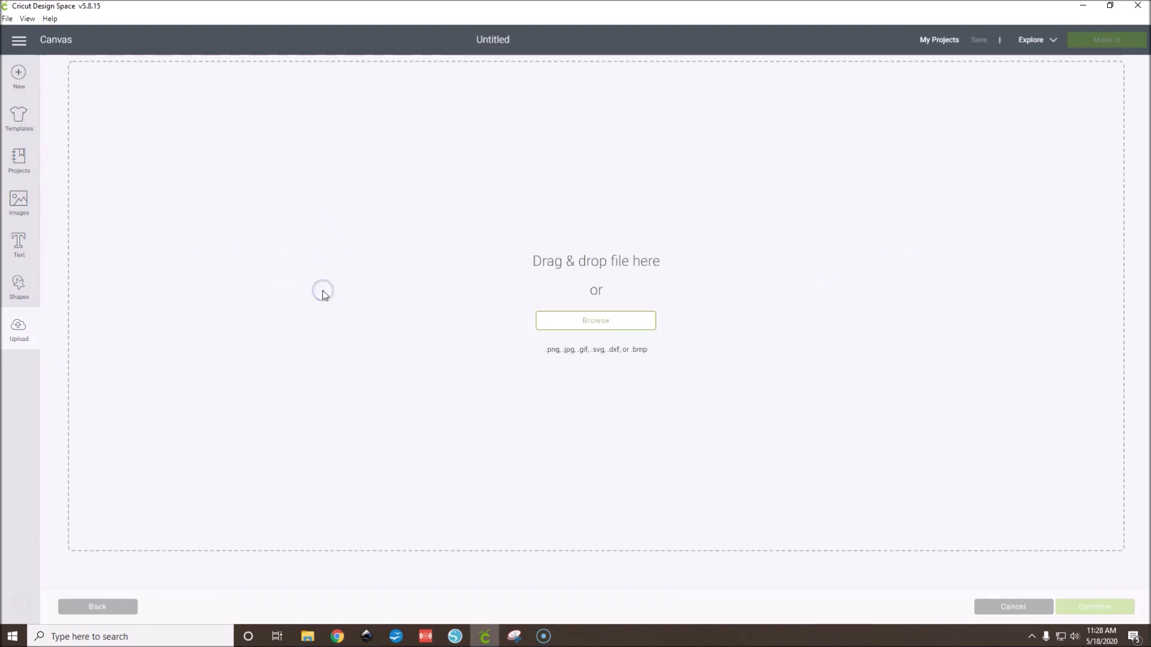
{"action": "left_click", "coordinate": [596, 321]}
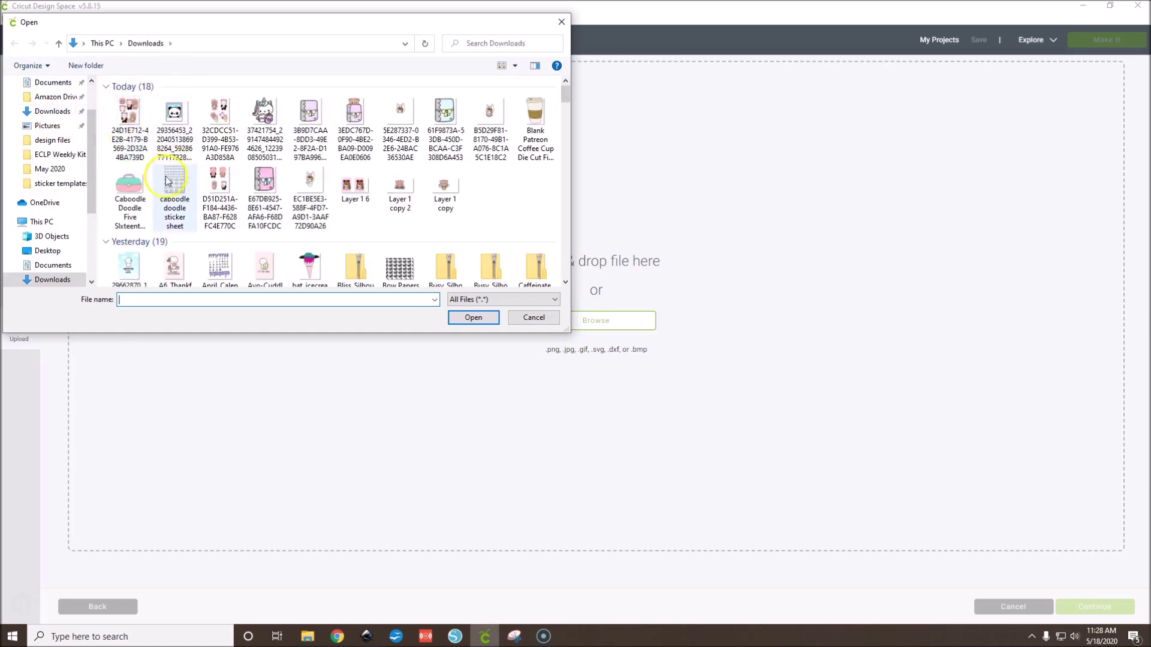
{"action": "left_click", "coordinate": [180, 180]}
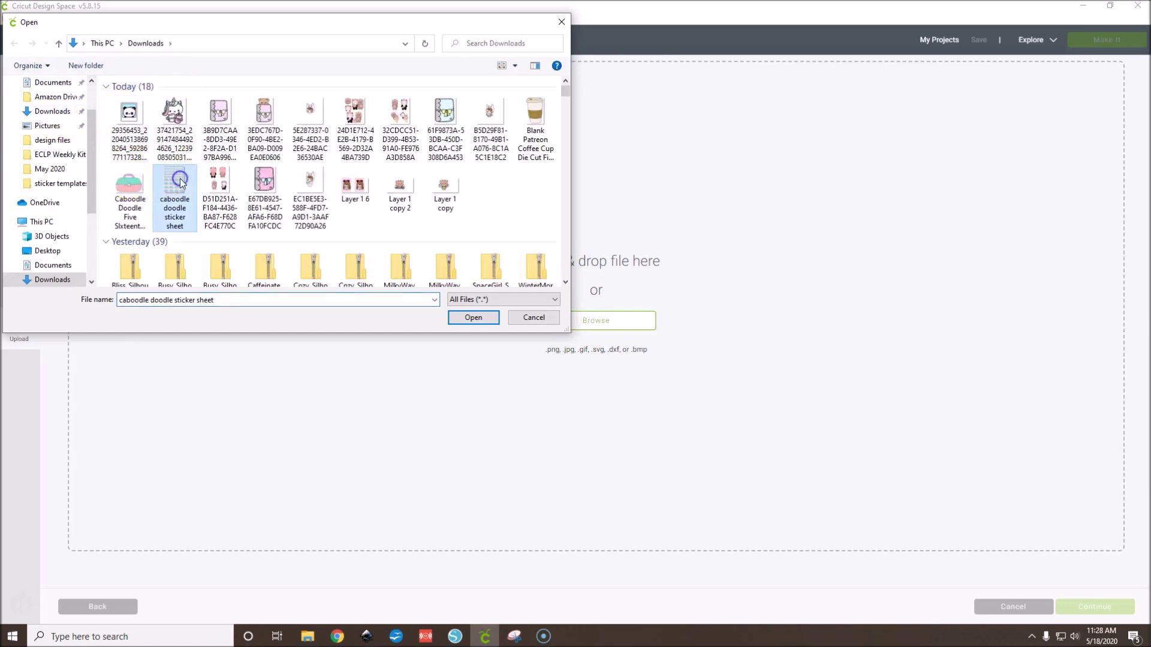
{"action": "left_click", "coordinate": [479, 318]}
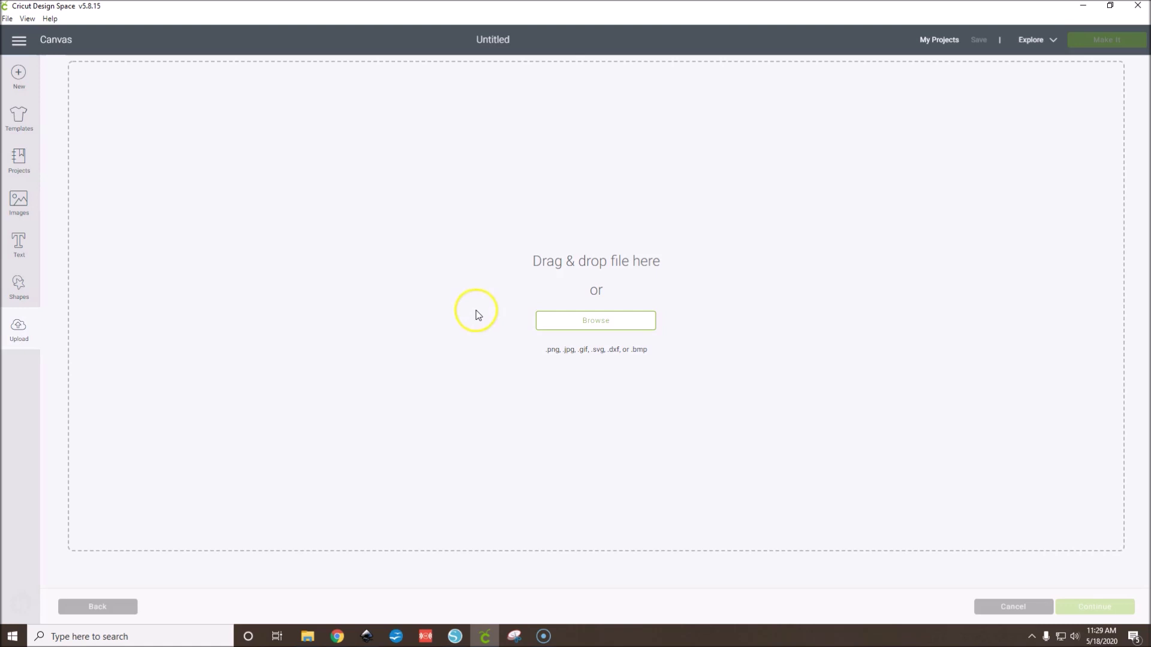
Choose the image type for the uploaded sheet and continue through Select & erase to naming and tagging the image
{"action": "left_click", "coordinate": [687, 321]}
{"action": "left_click", "coordinate": [1109, 614]}
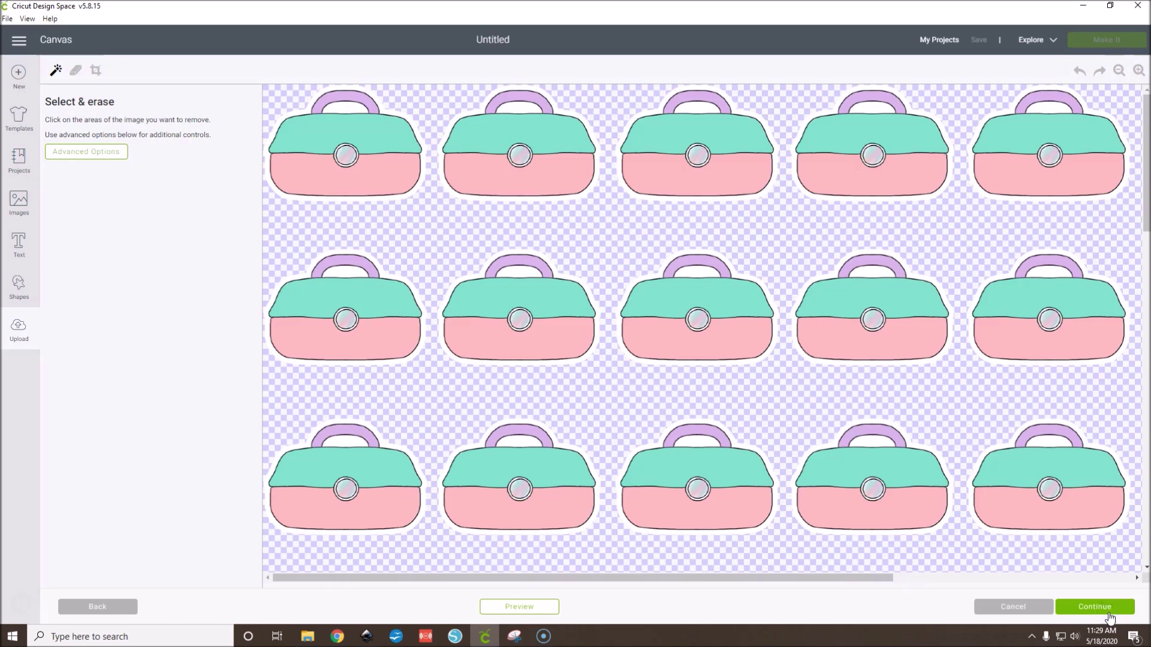
{"action": "left_click", "coordinate": [1095, 607]}
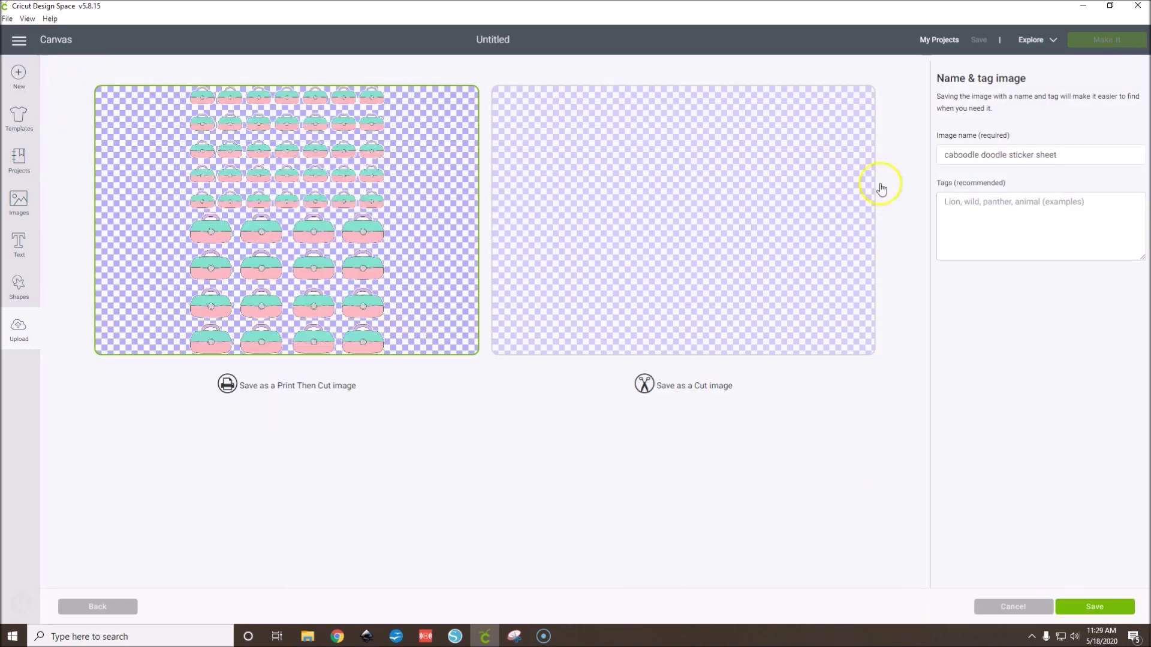
Save the uploaded caboodle sheet as a Print Then Cut image and insert it onto the canvas
{"action": "left_click_drag", "start_coordinate": [1073, 157], "coordinate": [836, 156]}
{"action": "left_click", "coordinate": [1083, 608]}
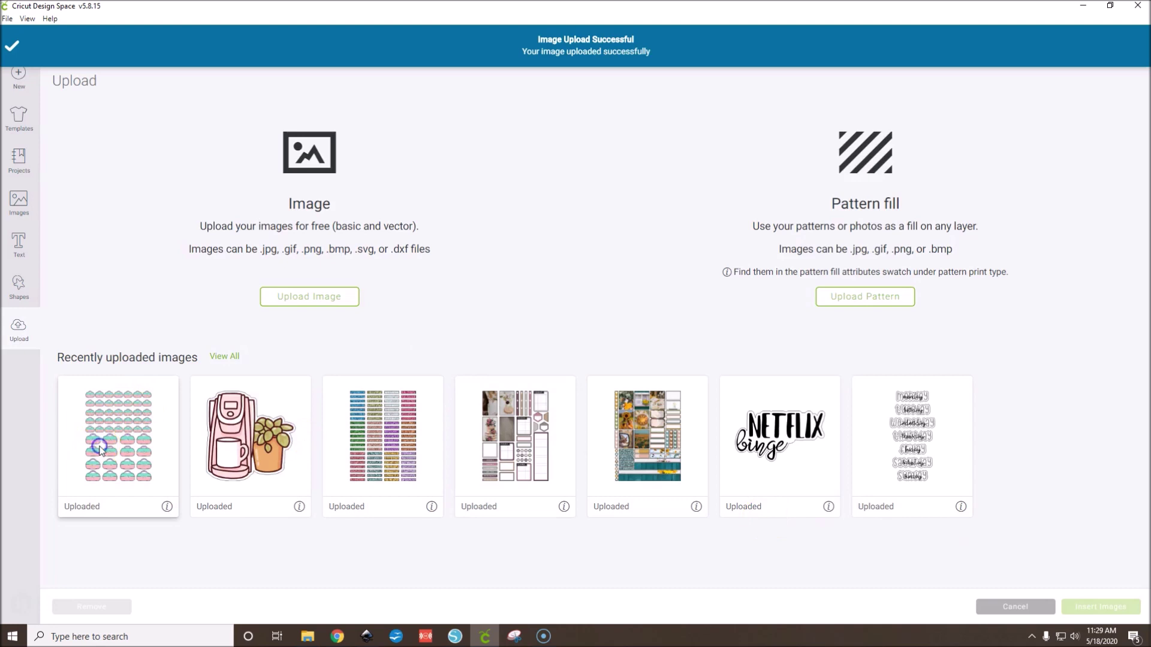
{"action": "left_click", "coordinate": [99, 448]}
{"action": "left_click", "coordinate": [1104, 606]}
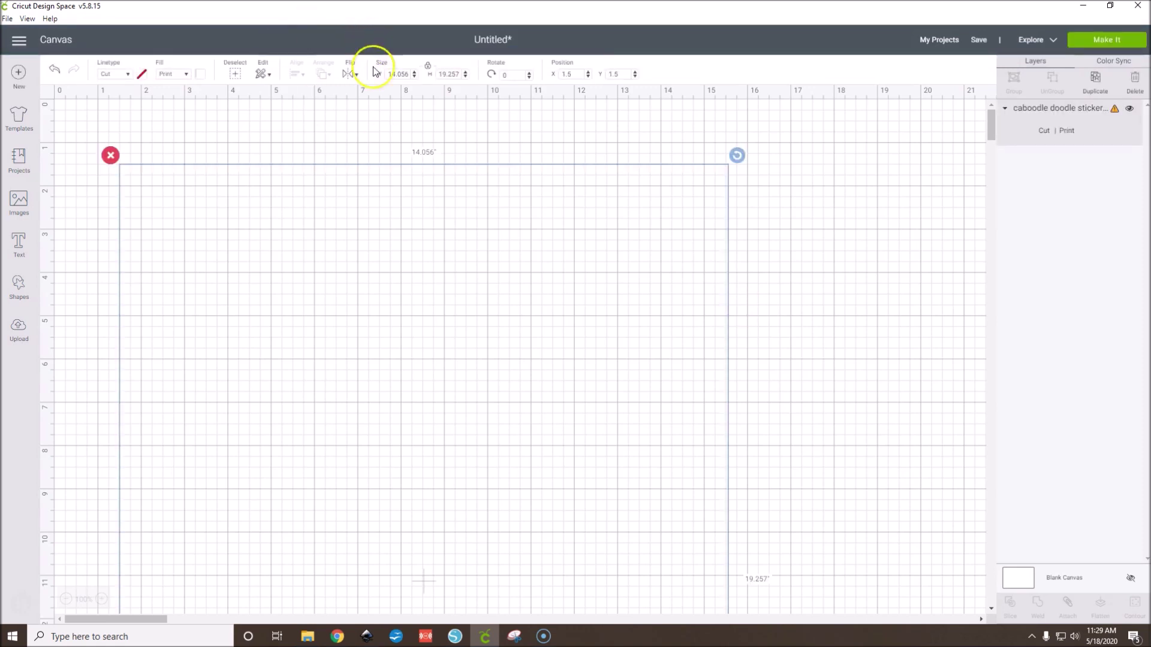
Set the caboodle sheet's width to 6.75 in with its proportions locked, and deselect it
{"action": "left_click", "coordinate": [395, 74]}
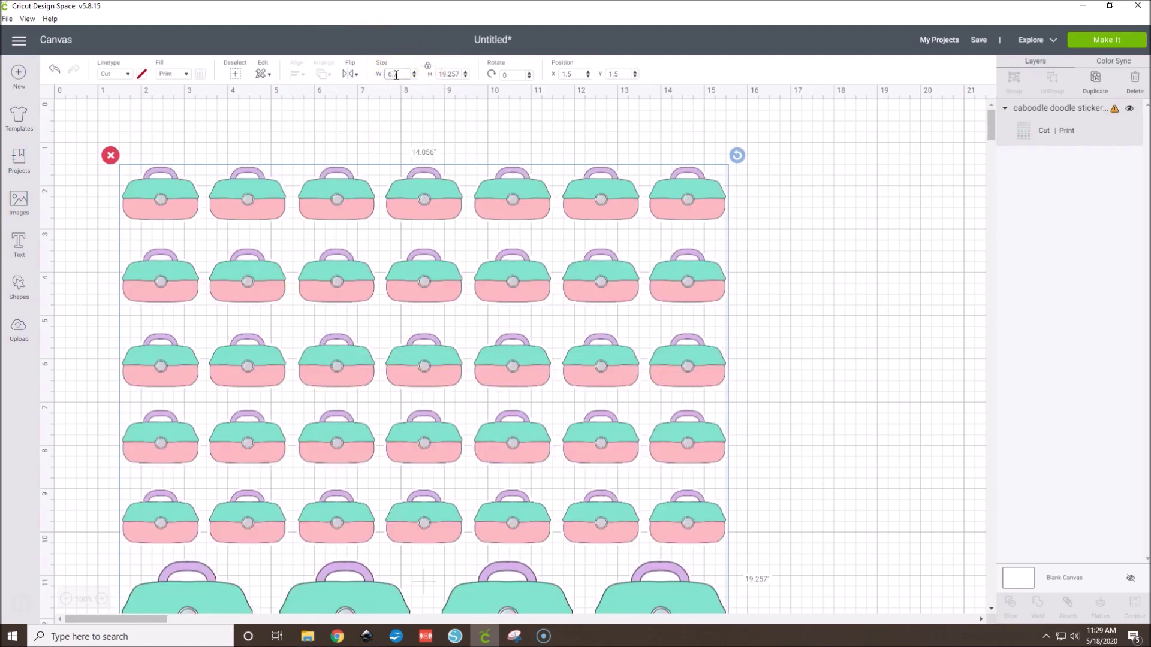
{"action": "key", "text": "Tab"}
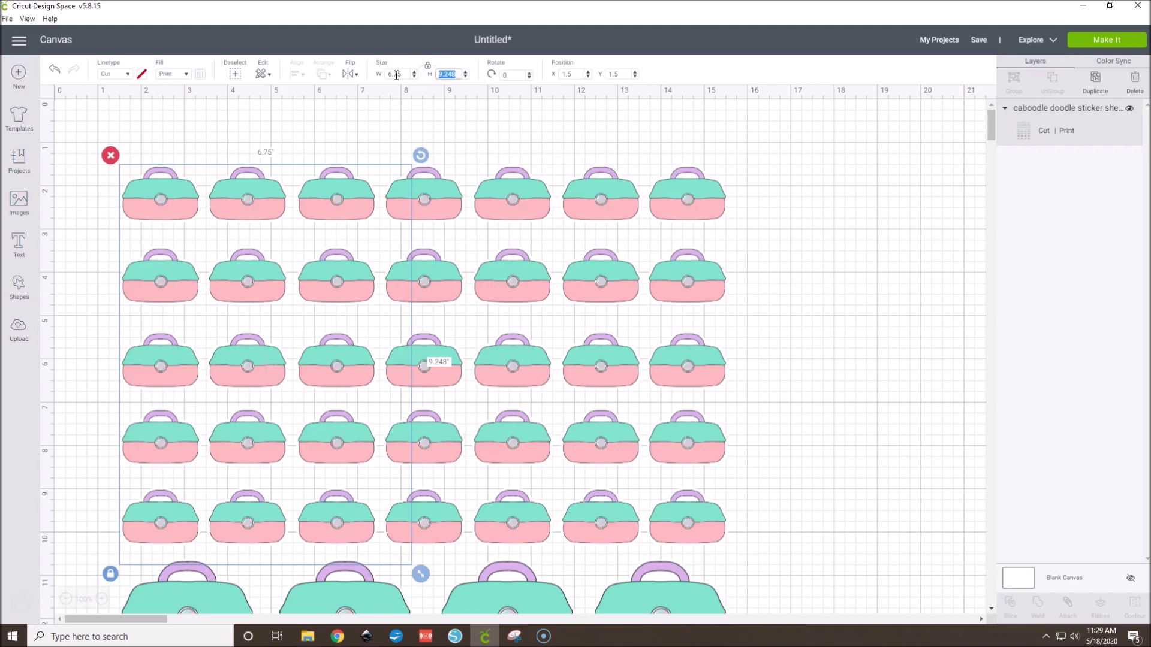
{"action": "left_click", "coordinate": [527, 185]}
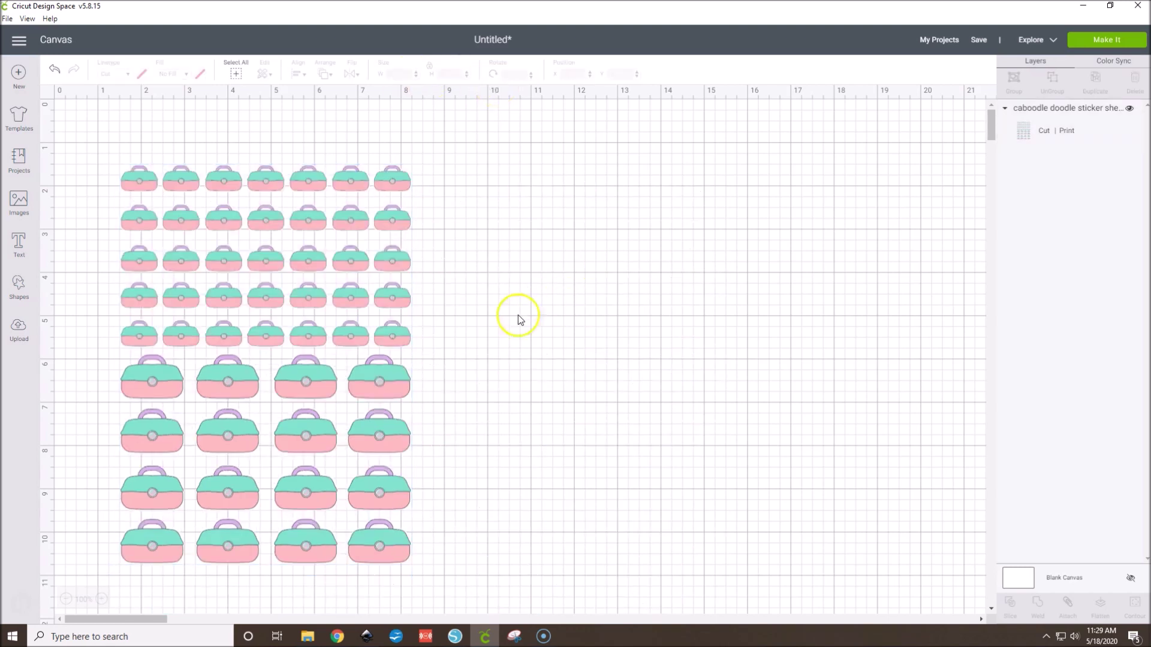
Move the caboodle sheet to about X 4, Y 1.03 in on the canvas and start Make It
{"action": "left_click", "coordinate": [322, 391]}
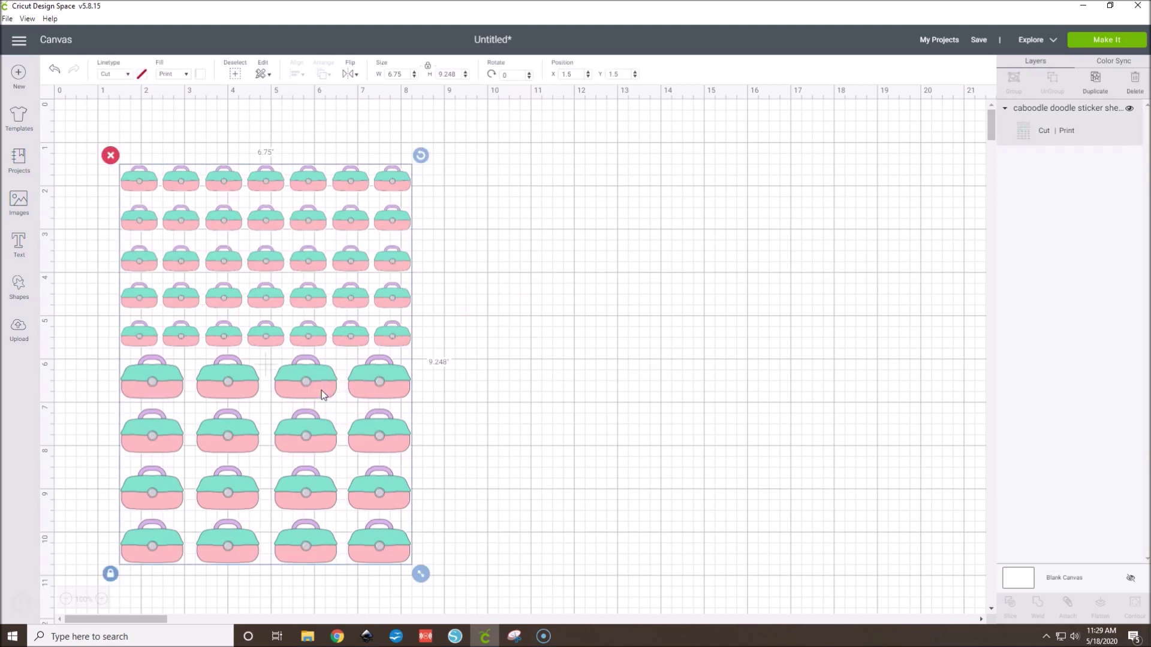
{"action": "left_click_drag", "start_coordinate": [322, 390], "coordinate": [423, 363]}
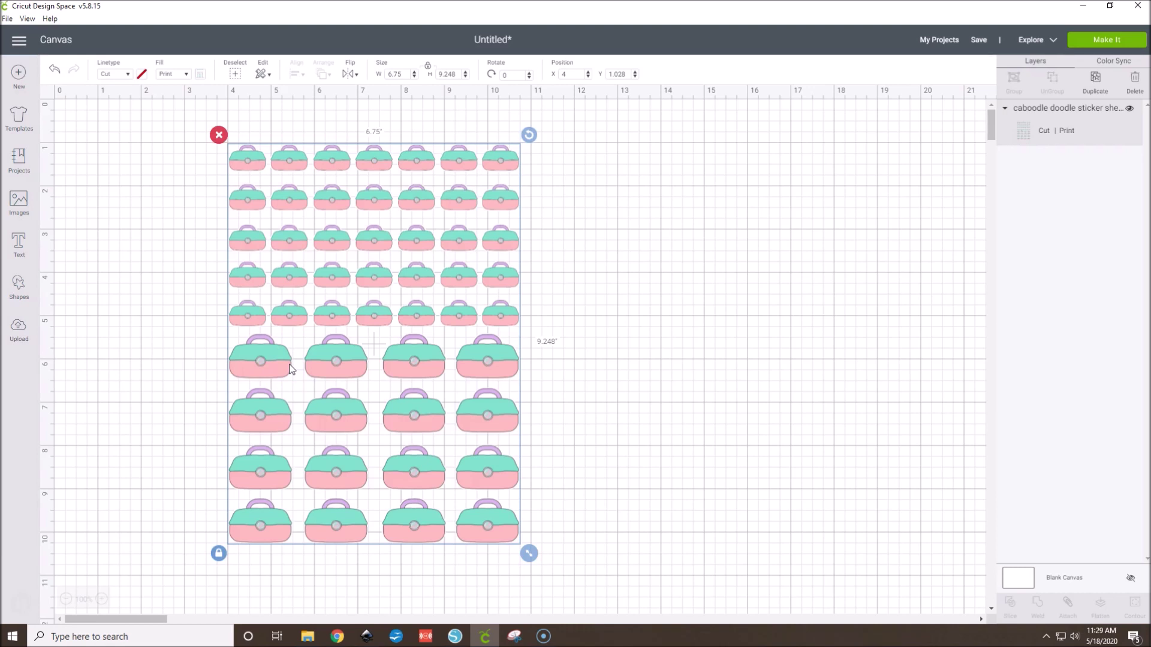
{"action": "left_click", "coordinate": [584, 386]}
{"action": "left_click", "coordinate": [1086, 40]}
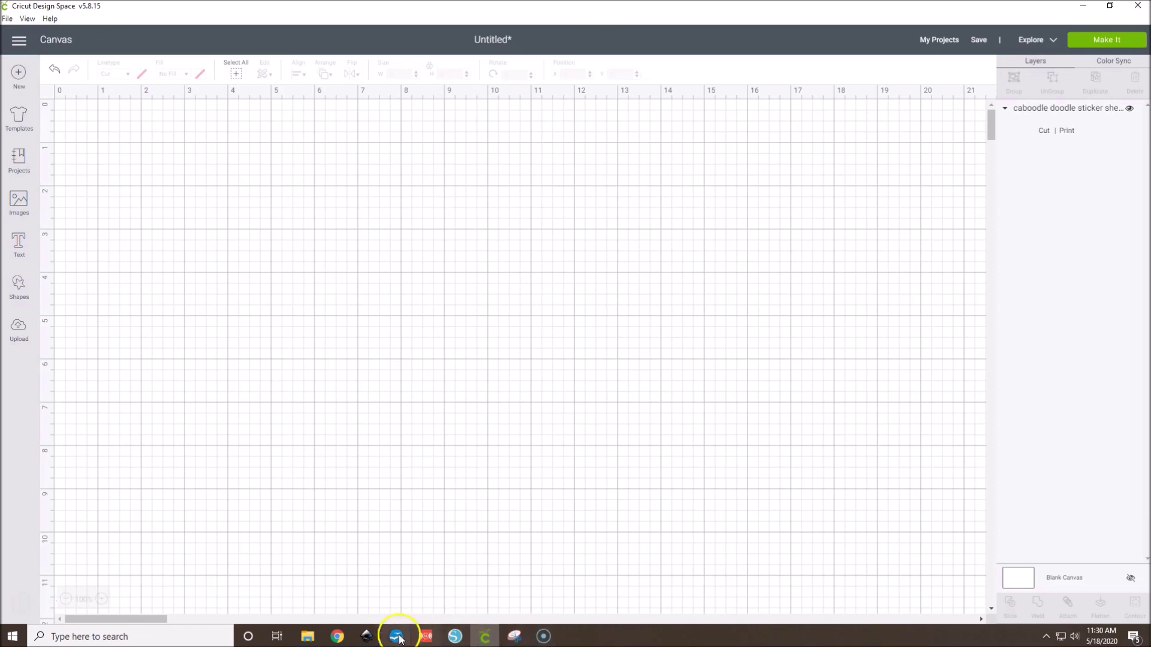
Switch to the Pixlr E window in Chrome with the caboodle sticker sheet
{"action": "mouse_move", "coordinate": [338, 636]}
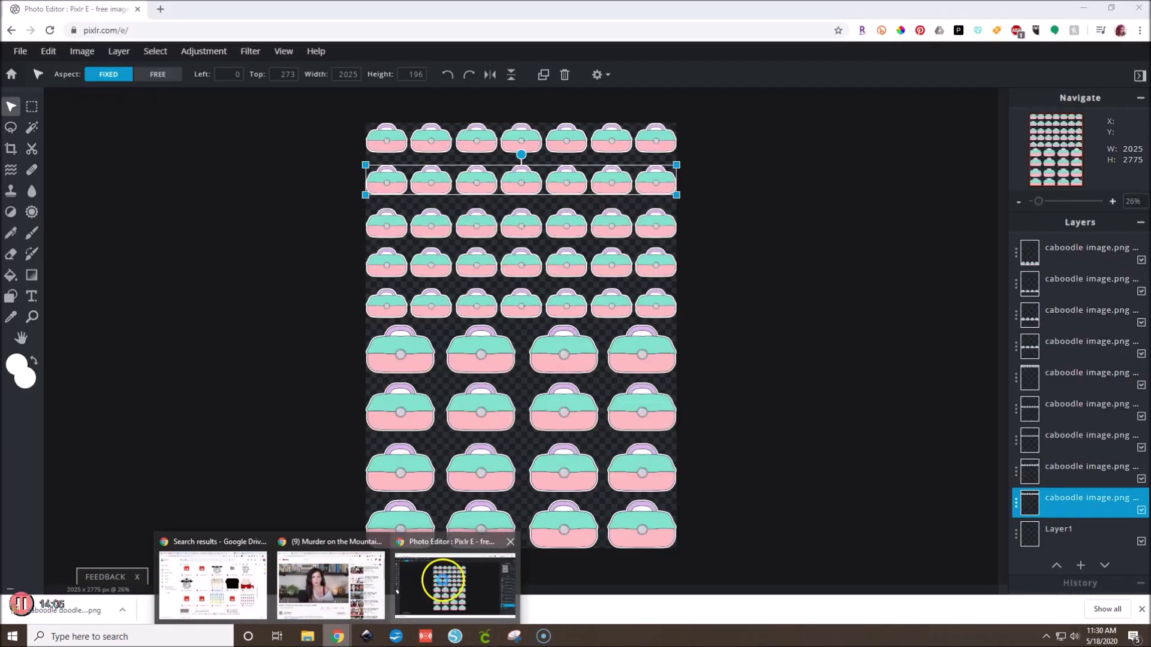
{"action": "left_click", "coordinate": [443, 579]}
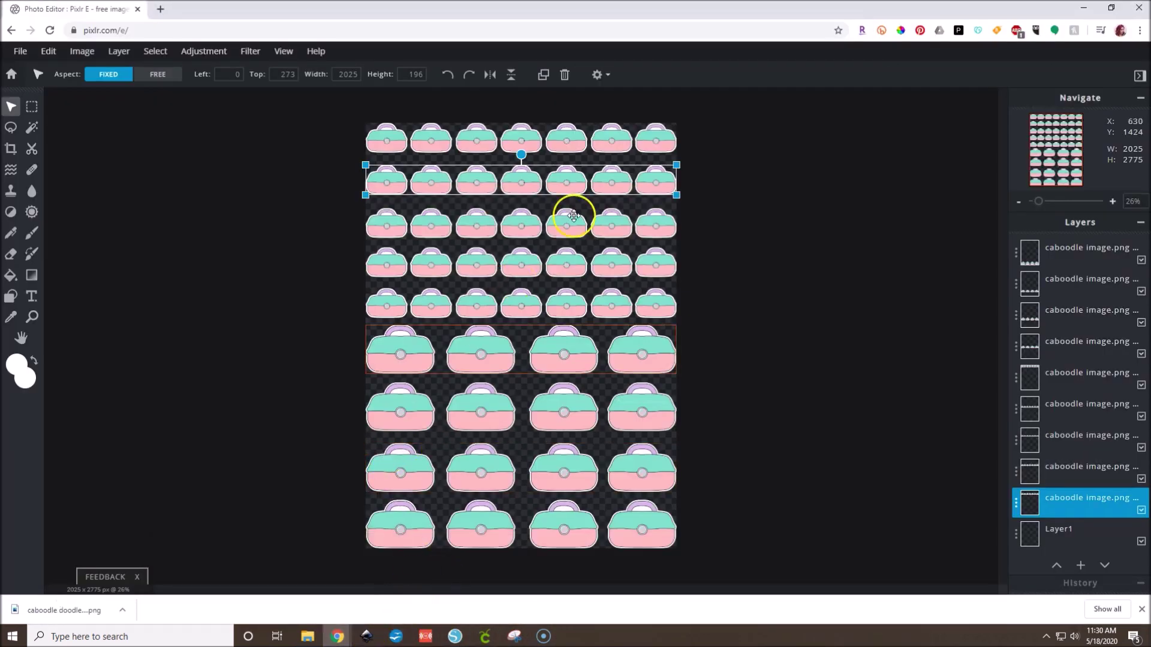
{"action": "left_click", "coordinate": [21, 52]}
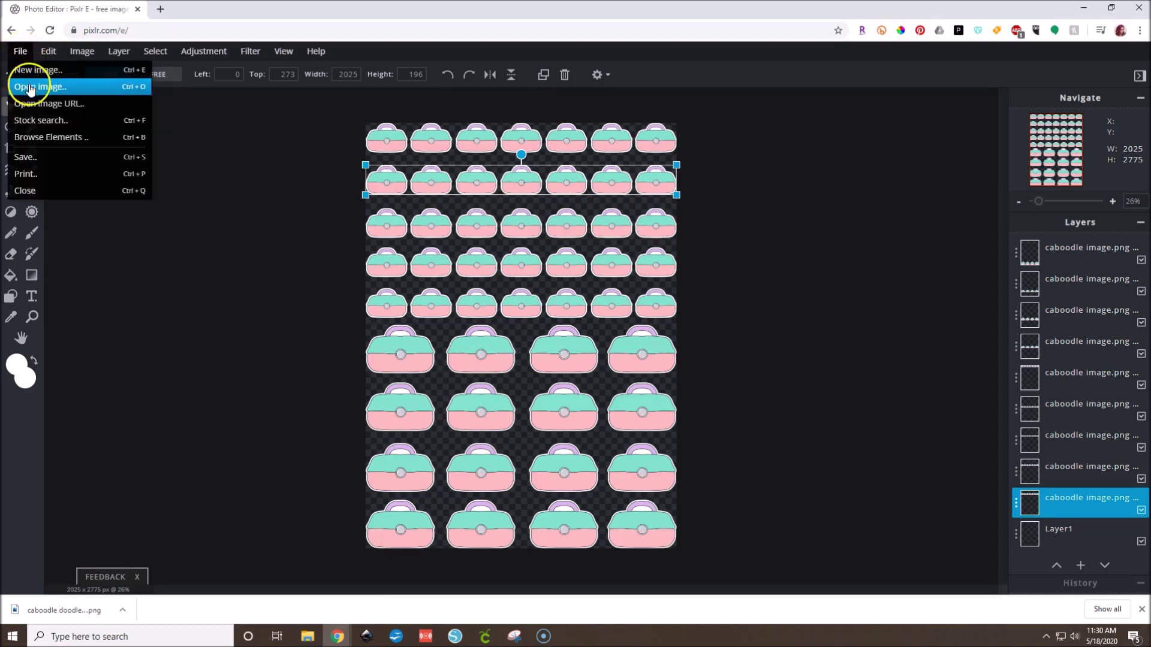
{"action": "left_click", "coordinate": [31, 88]}
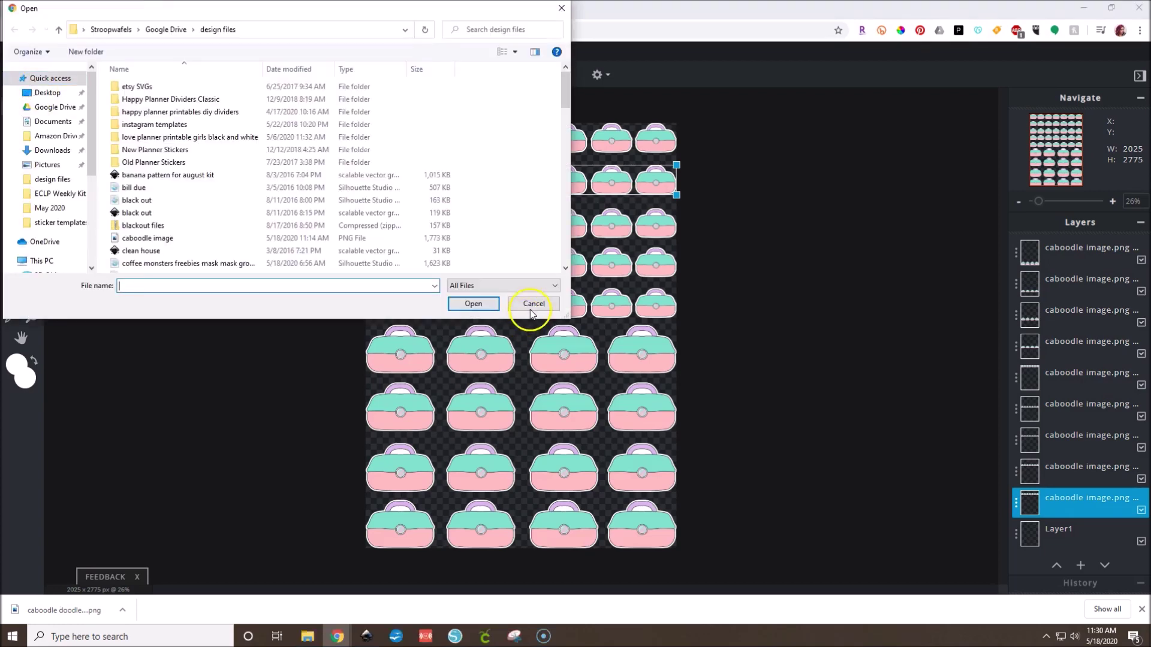
{"action": "left_click", "coordinate": [530, 304]}
Create a new transparent Full HD image of 1920 x 1080 px and dismiss the browser's downloads bar
{"action": "left_click", "coordinate": [21, 51]}
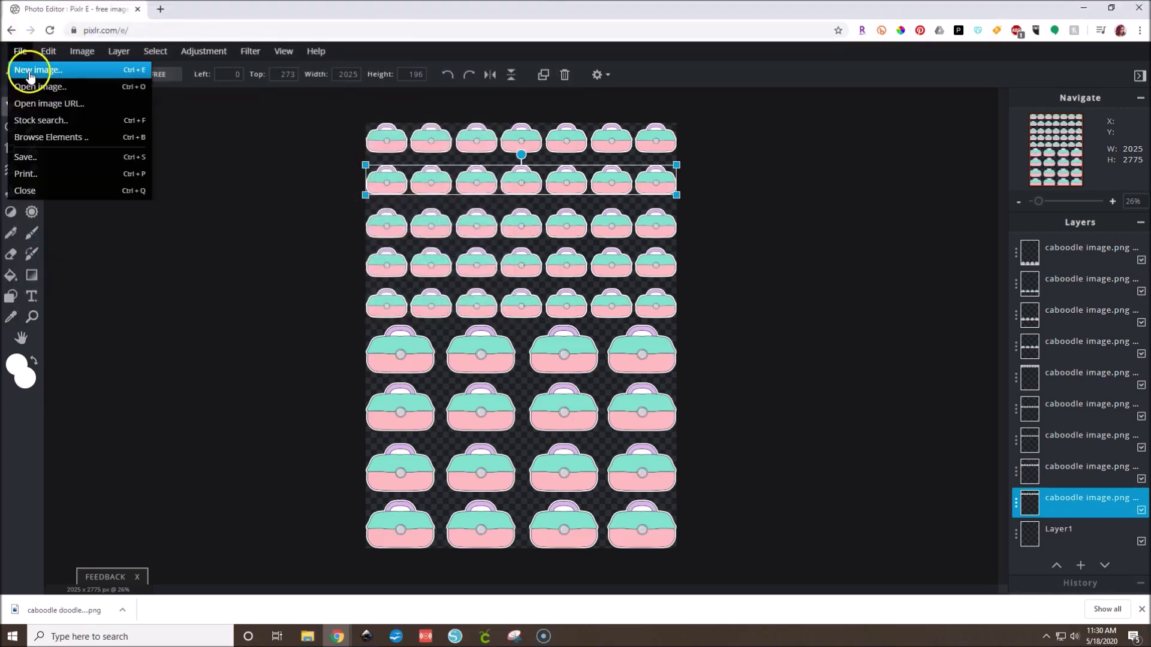
{"action": "left_click", "coordinate": [29, 71]}
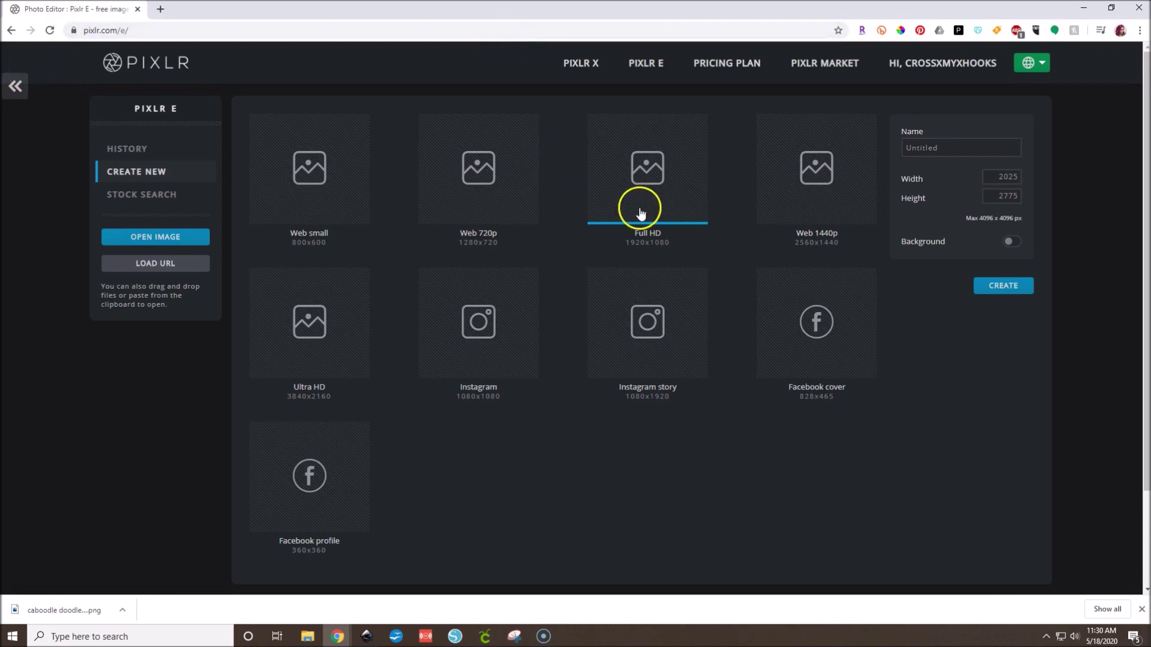
{"action": "left_click", "coordinate": [648, 161]}
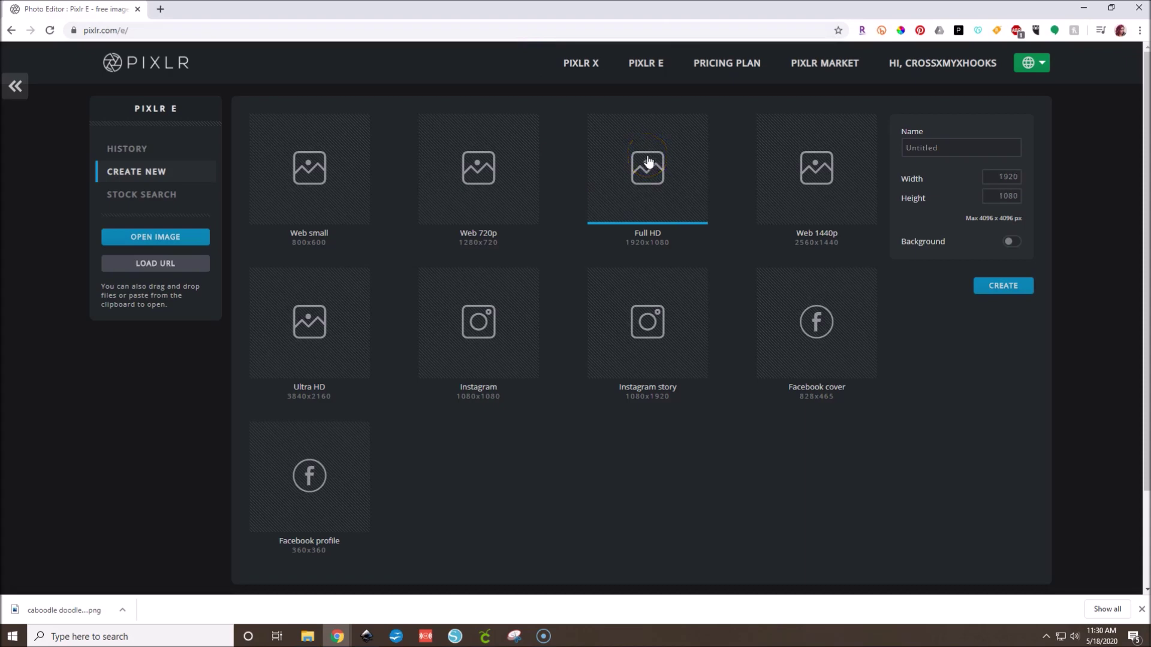
{"action": "left_click", "coordinate": [983, 285]}
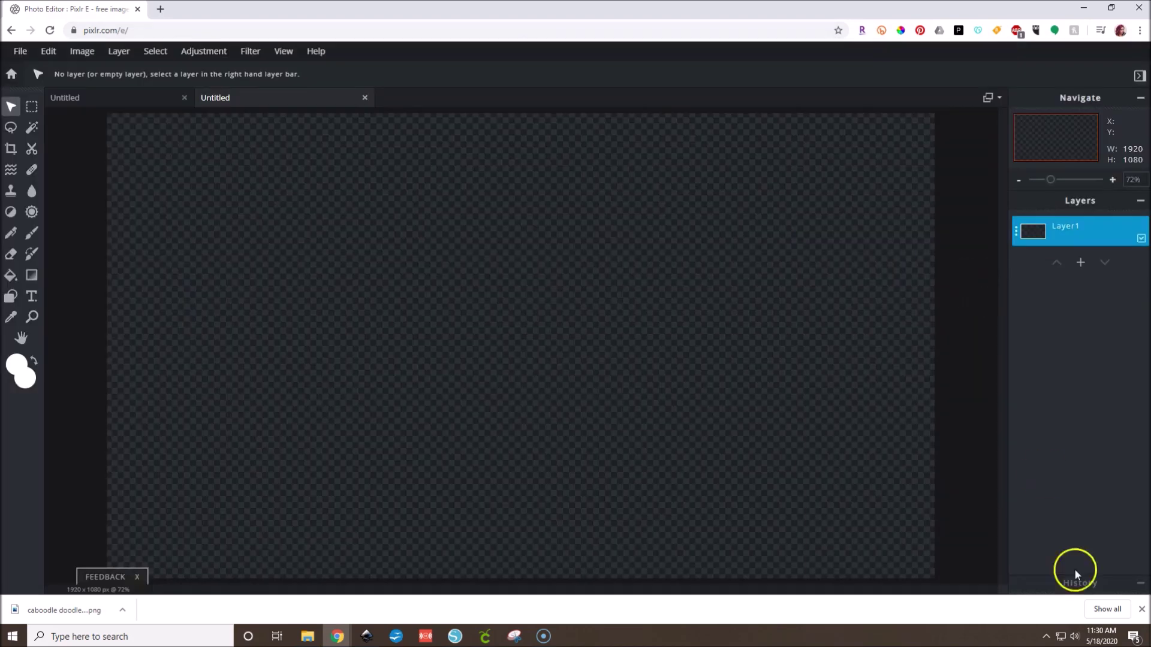
{"action": "left_click", "coordinate": [1141, 609]}
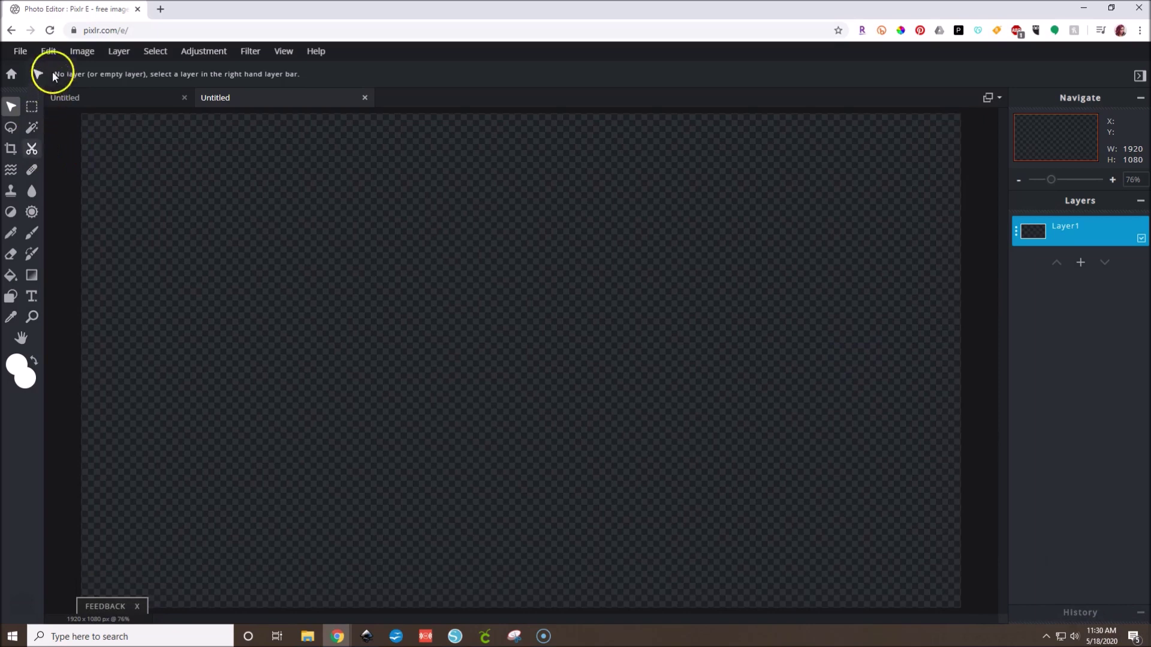
Add the "caboodle image" PNG from design files as a layer and scale it down to about 1249 x 871 px inside the canvas
{"action": "left_click", "coordinate": [118, 51]}
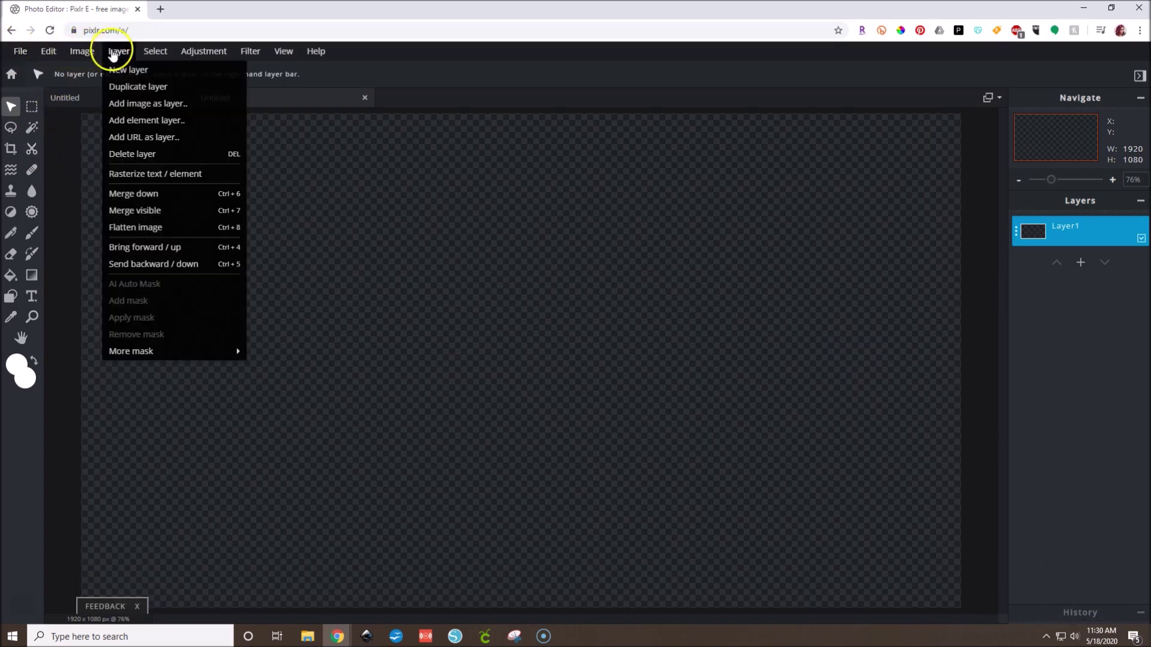
{"action": "left_click", "coordinate": [124, 100]}
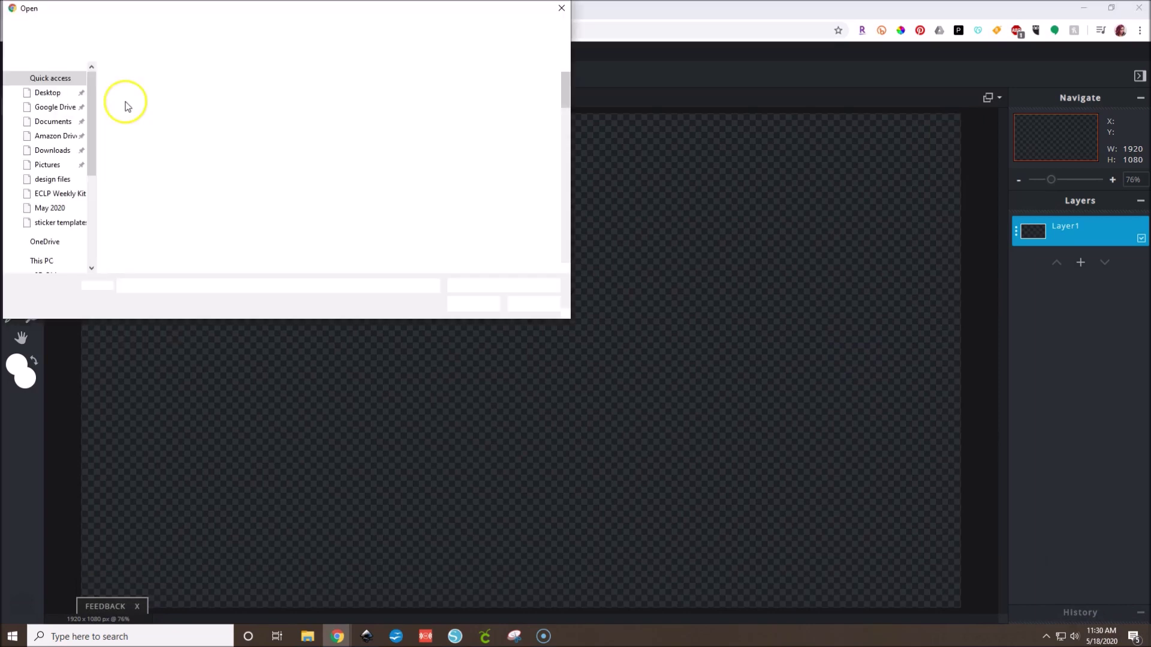
{"action": "left_click", "coordinate": [150, 238]}
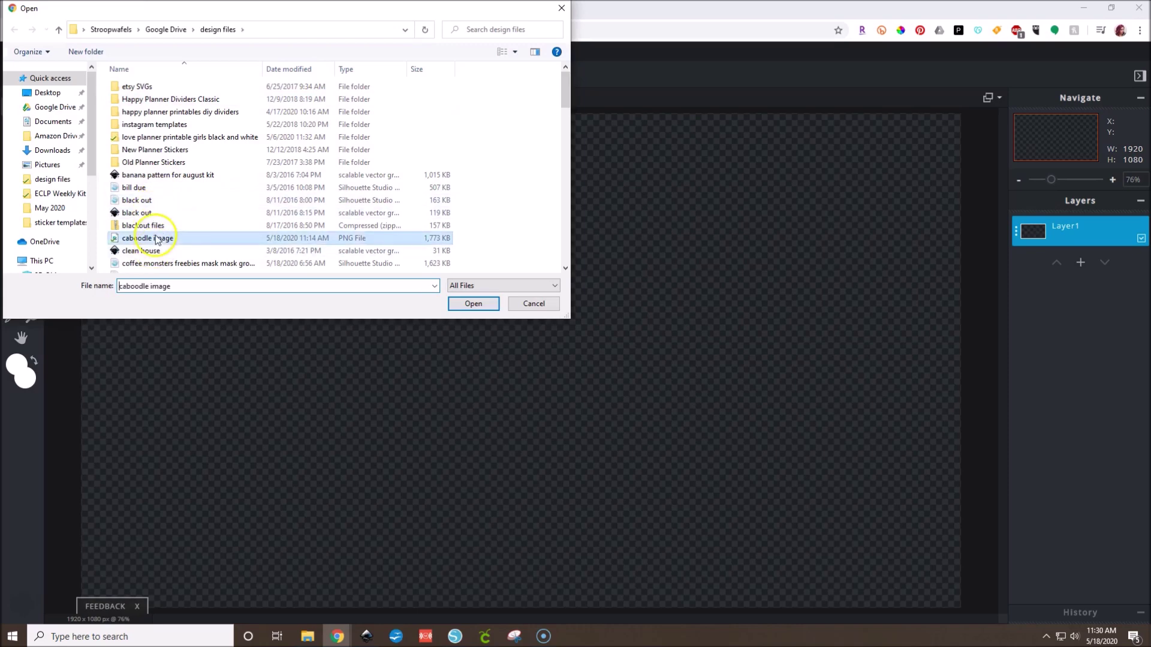
{"action": "left_click", "coordinate": [487, 304]}
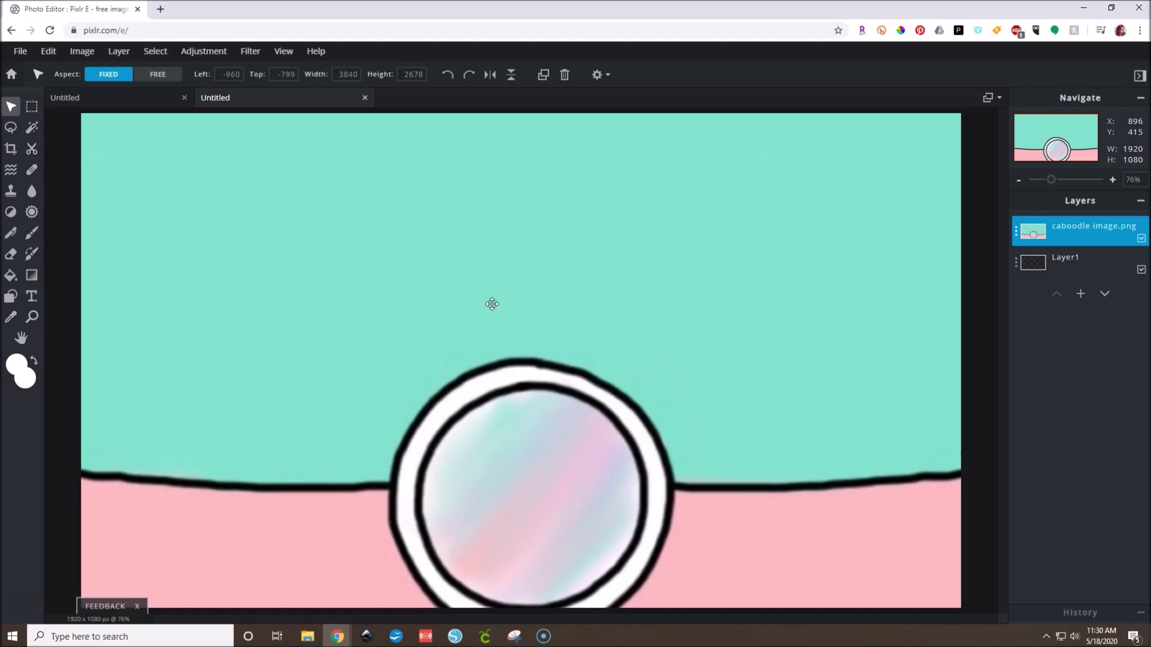
{"action": "scroll", "coordinate": [492, 304], "scroll_direction": "down", "scroll_amount": 5}
{"action": "left_click_drag", "start_coordinate": [162, 110], "coordinate": [512, 347]}
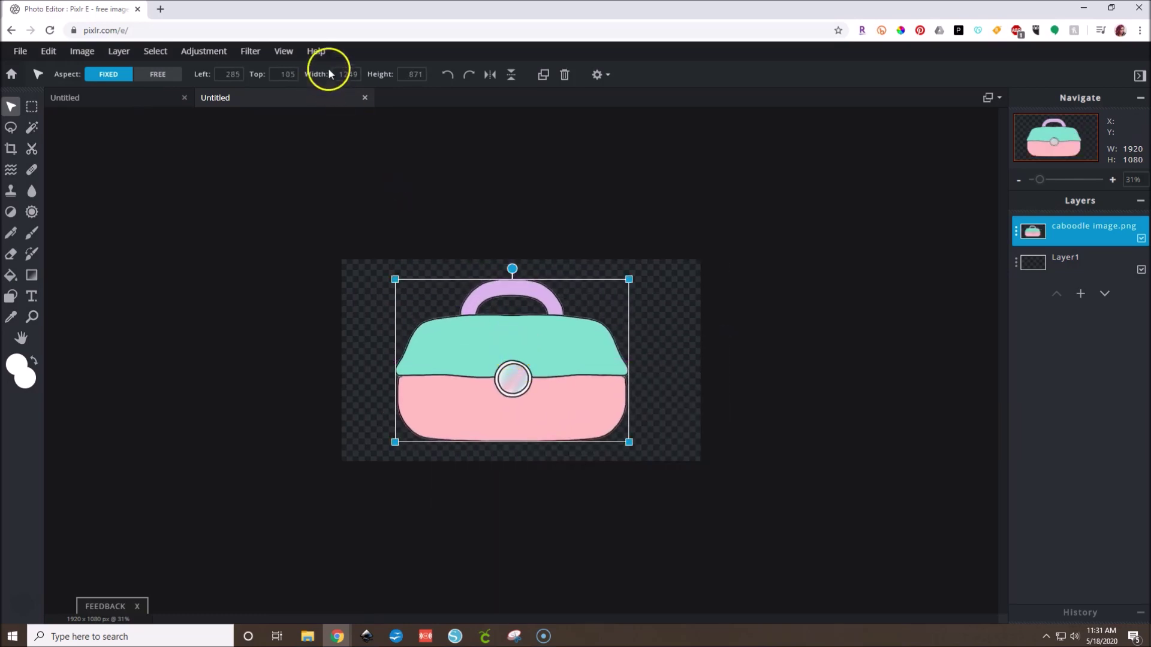
Apply a white Outline filter of size 32 at 100% opacity to the caboodle layer
{"action": "left_click", "coordinate": [245, 53]}
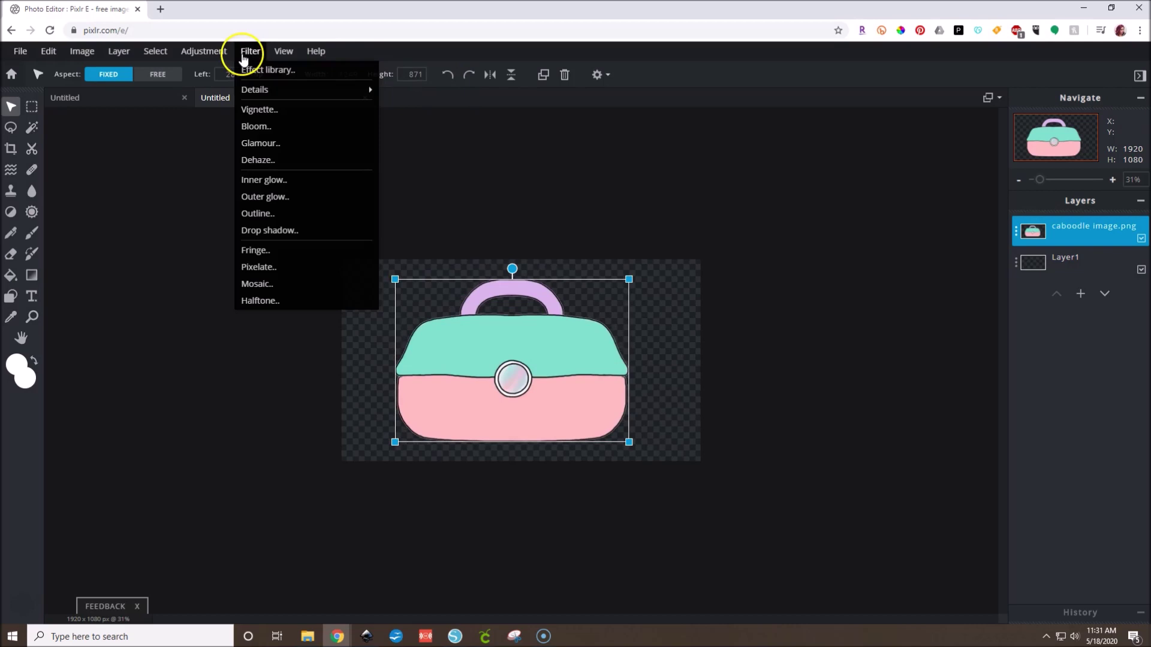
{"action": "left_click", "coordinate": [275, 222]}
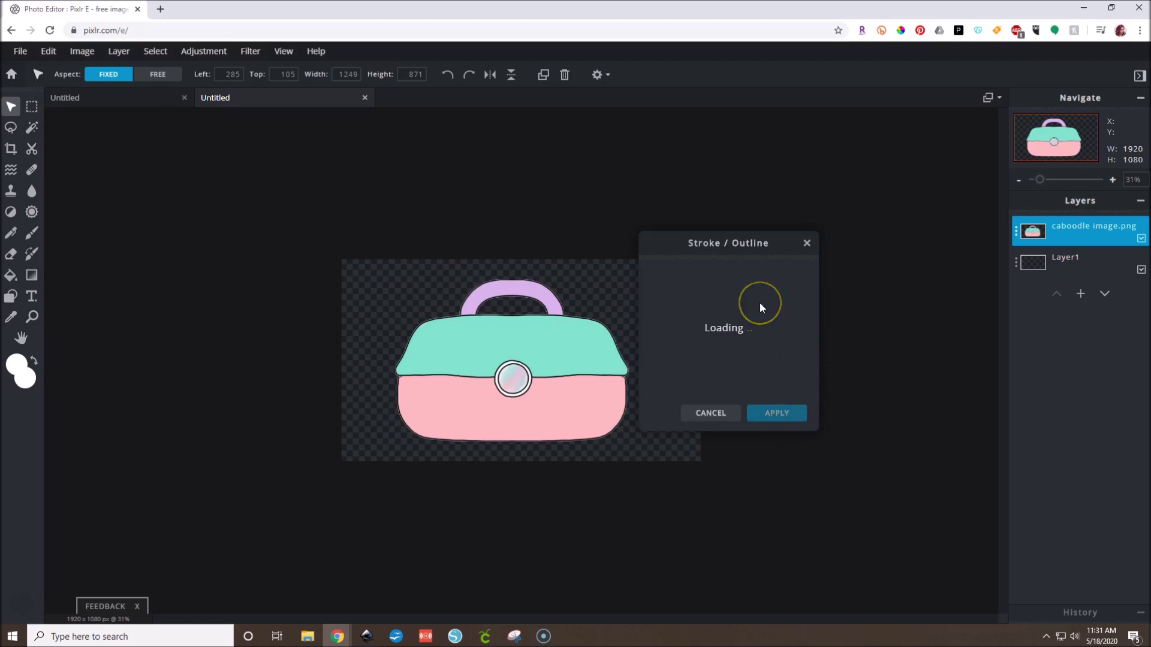
{"action": "left_click_drag", "start_coordinate": [675, 324], "coordinate": [686, 318]}
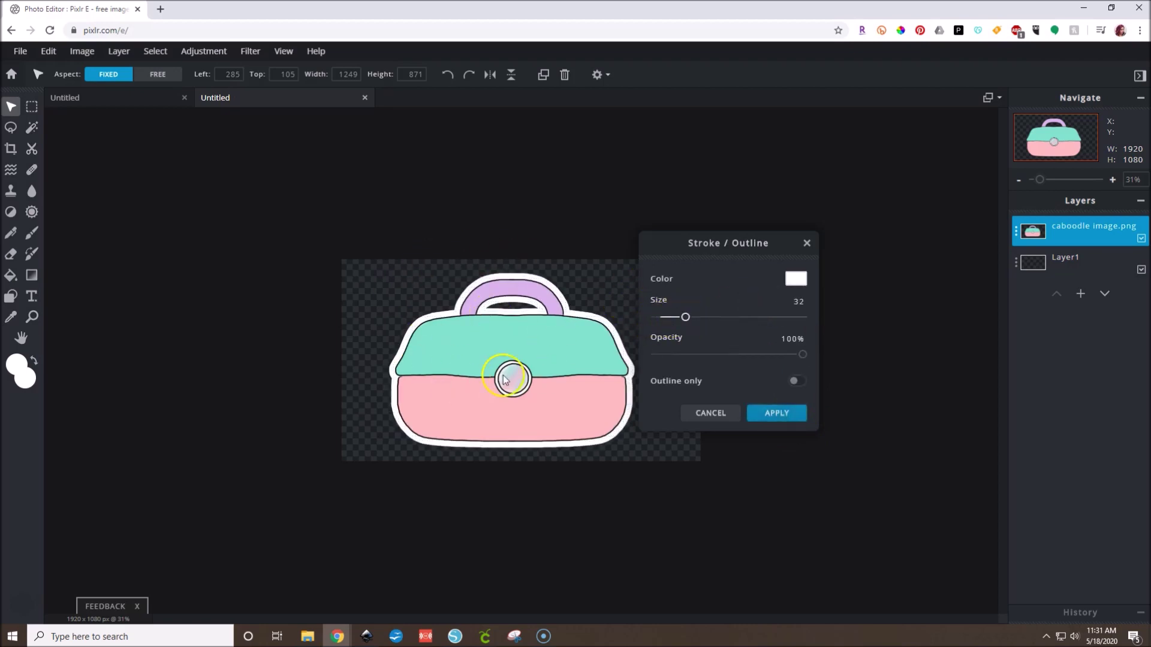
{"action": "mouse_move", "coordinate": [687, 316]}
{"action": "left_mouse_down"}
{"action": "mouse_move", "coordinate": [699, 319]}
{"action": "mouse_move", "coordinate": [687, 322]}
{"action": "left_mouse_up"}
{"action": "left_click", "coordinate": [772, 419]}
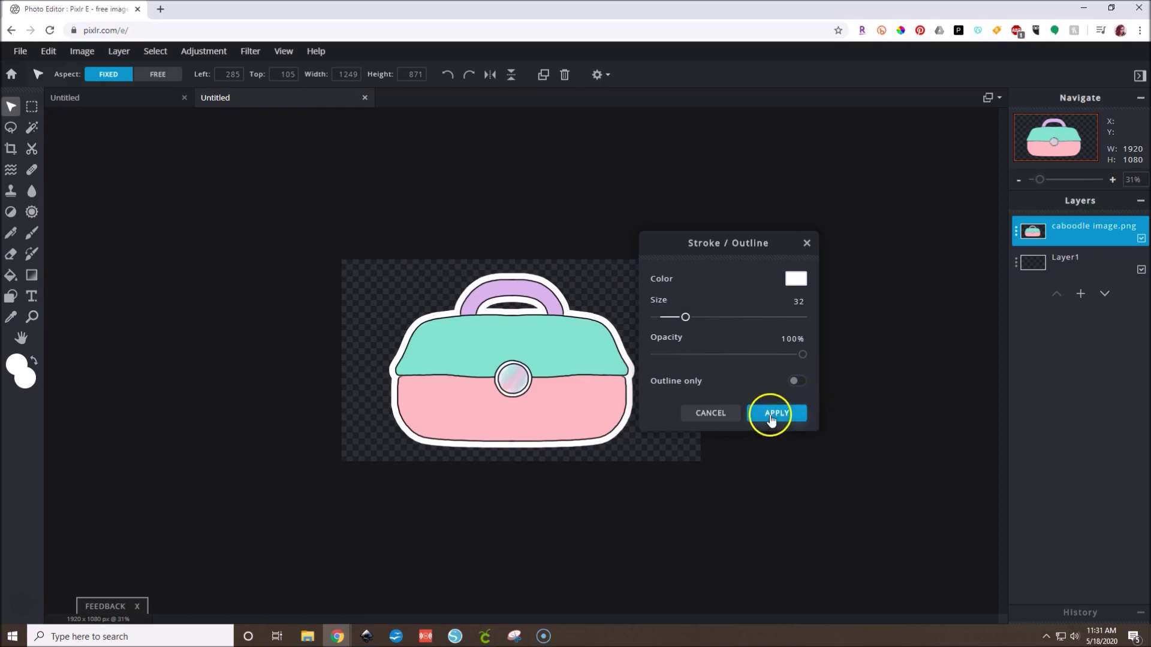
Add an empty layer and draw a filled white rectangle of about 427 x 167 px over the opening in the caboodle's handle
{"action": "left_click", "coordinate": [1080, 293]}
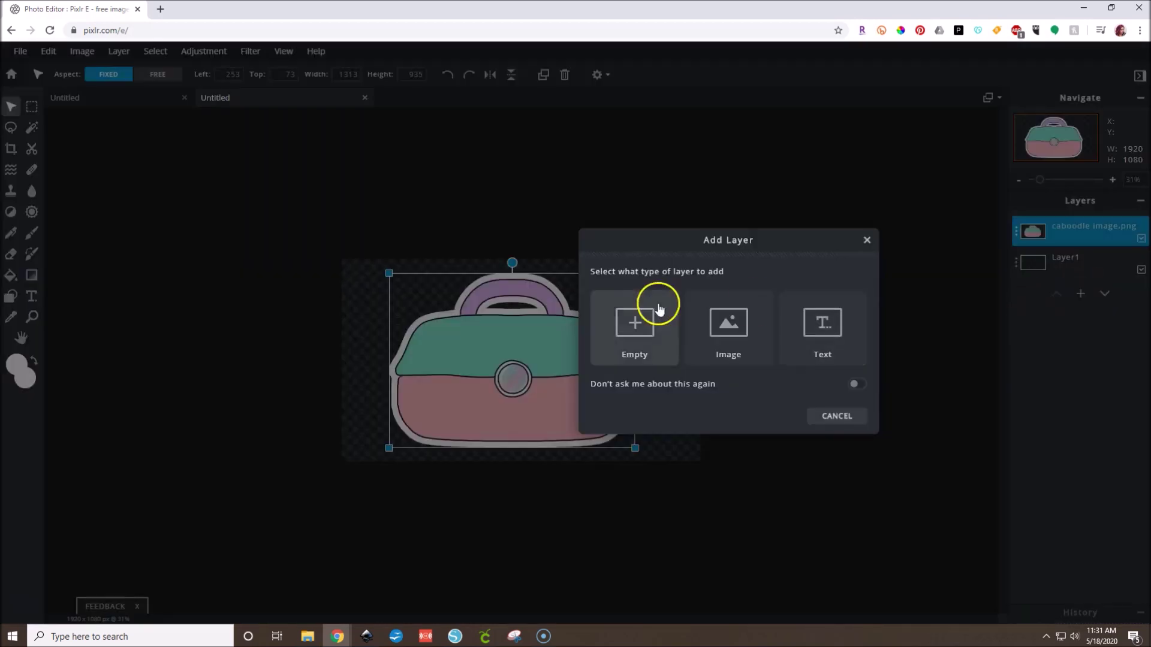
{"action": "left_click", "coordinate": [643, 316]}
{"action": "left_click", "coordinate": [11, 296]}
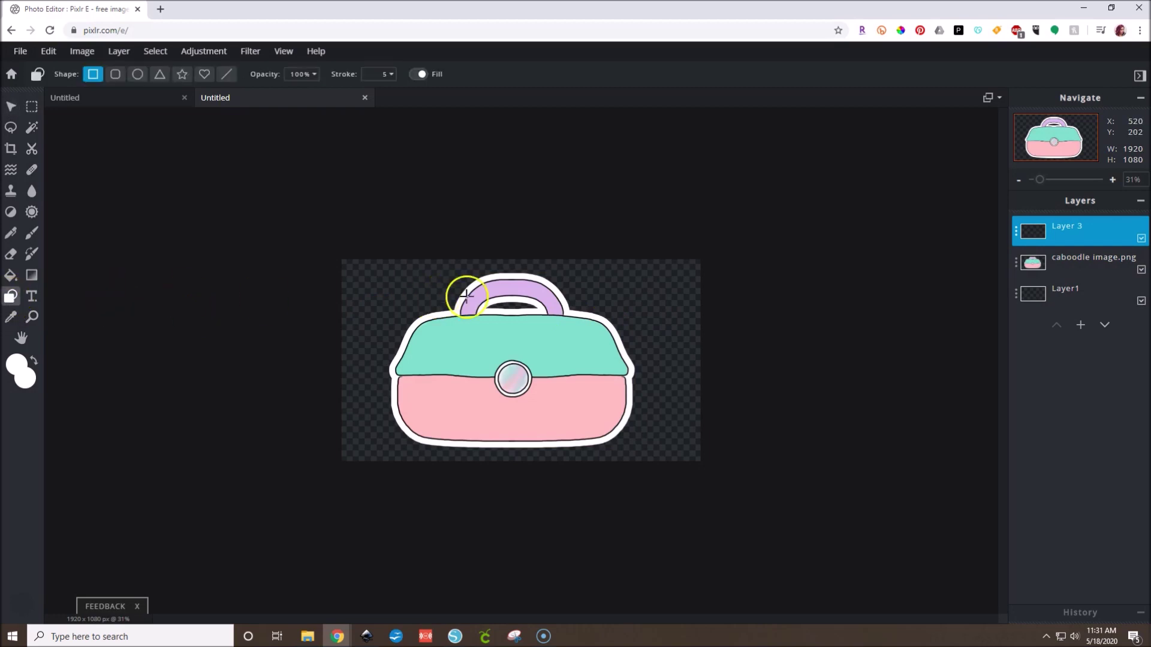
{"action": "left_click_drag", "start_coordinate": [480, 296], "coordinate": [553, 326]}
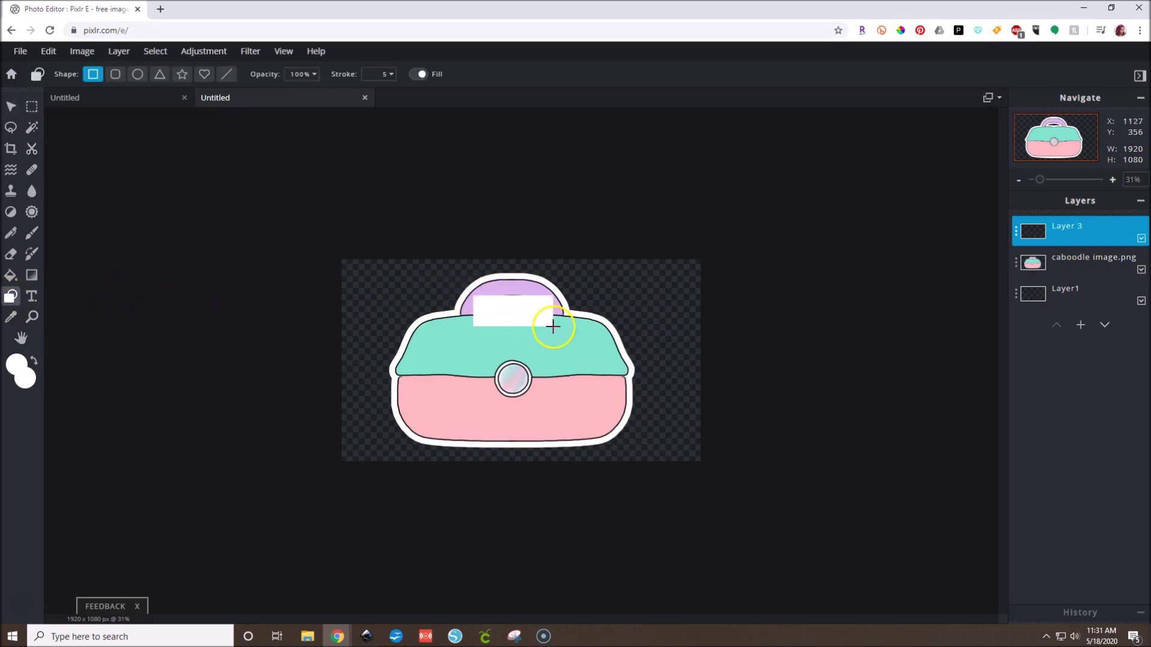
{"action": "left_click", "coordinate": [10, 106]}
Place the white rectangle's layer beneath the caboodle layer and merge the caboodle down into it
{"action": "left_click_drag", "start_coordinate": [1110, 231], "coordinate": [1107, 269]}
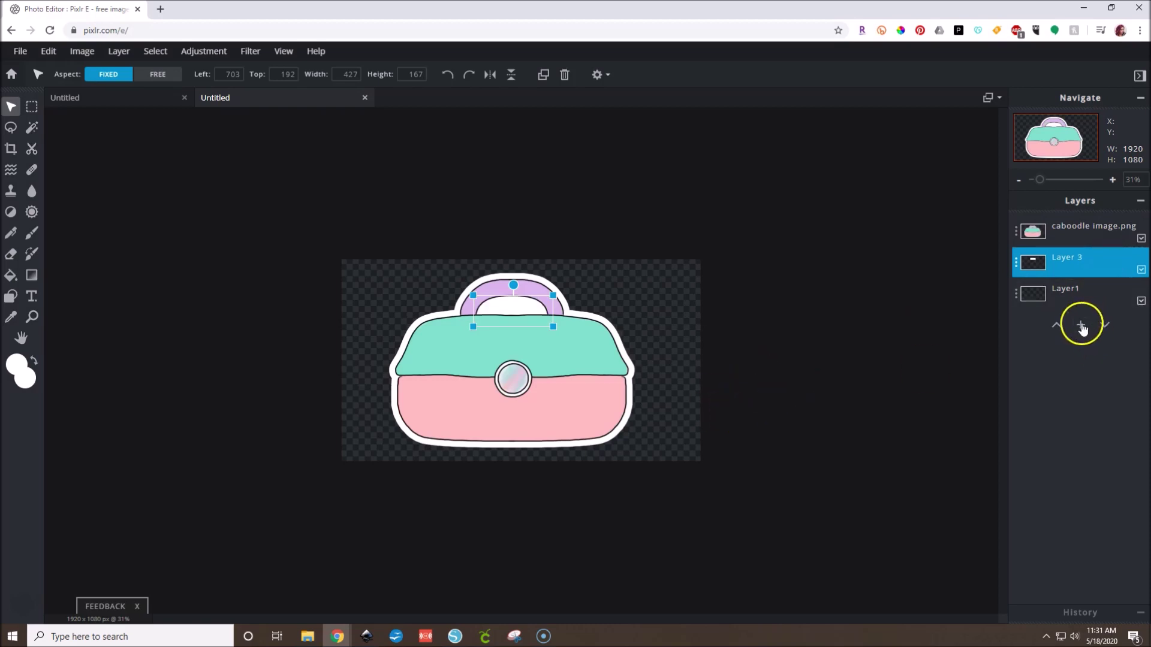
{"action": "double_click", "coordinate": [1073, 227]}
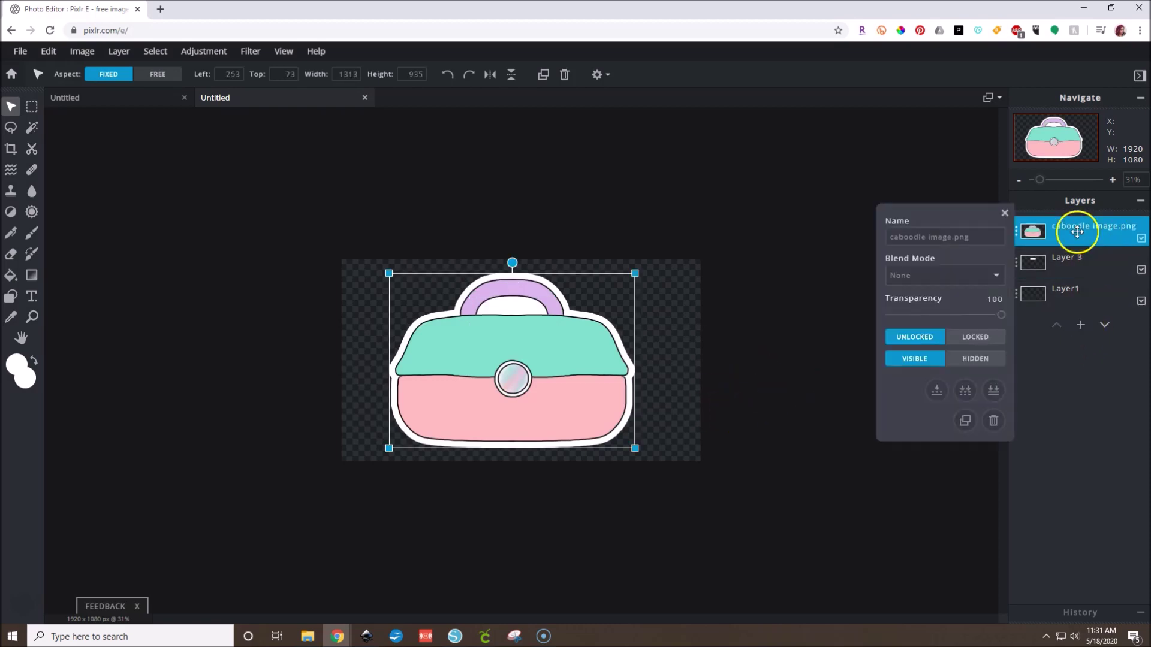
{"action": "left_click", "coordinate": [936, 393]}
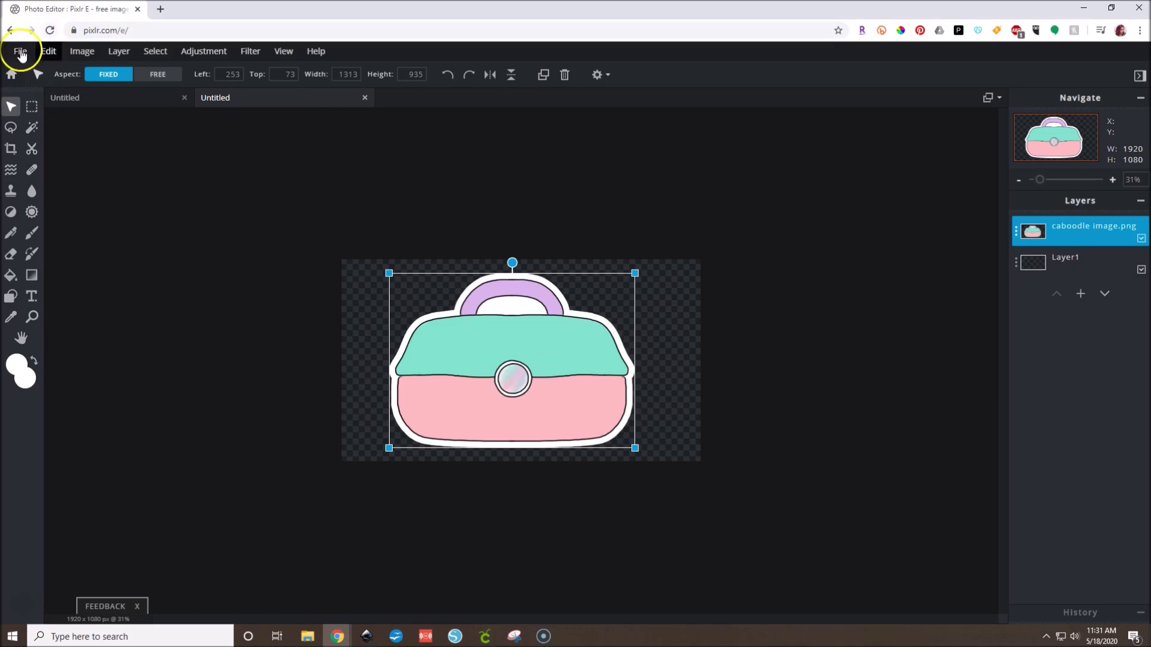
Save the single caboodle as a PNG named "caboodle dooodle" at 1920 x 1080 px and download it
{"action": "left_click", "coordinate": [21, 53]}
{"action": "left_click", "coordinate": [42, 156]}
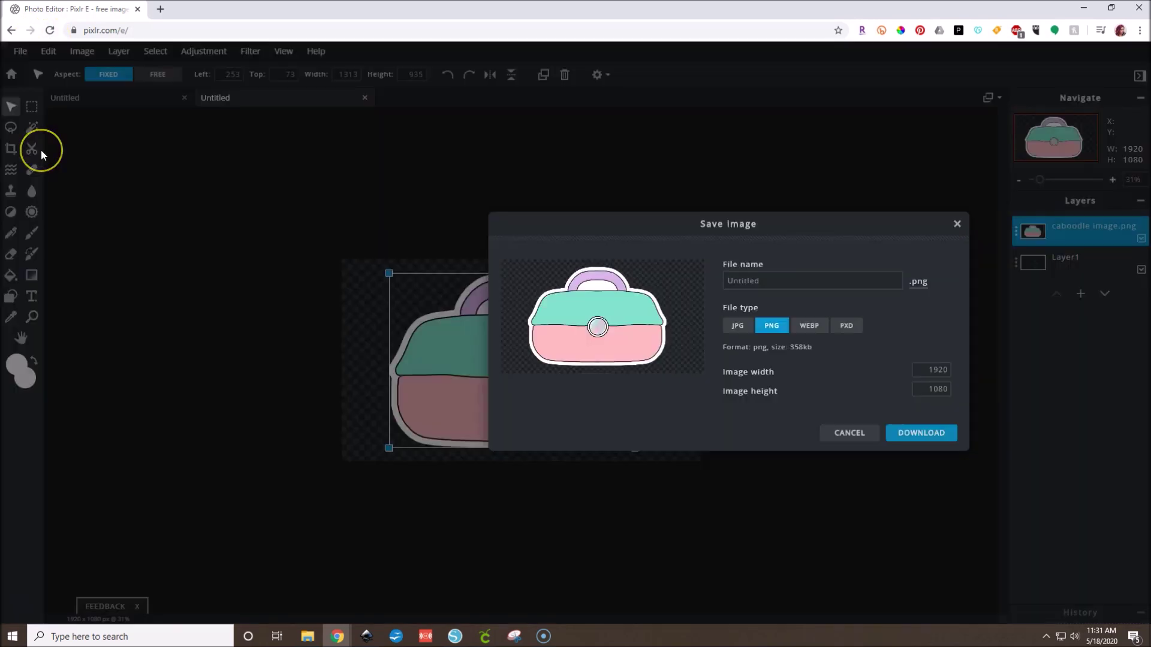
{"action": "left_click", "coordinate": [743, 280]}
{"action": "type", "text": "aboodle dooodle"}
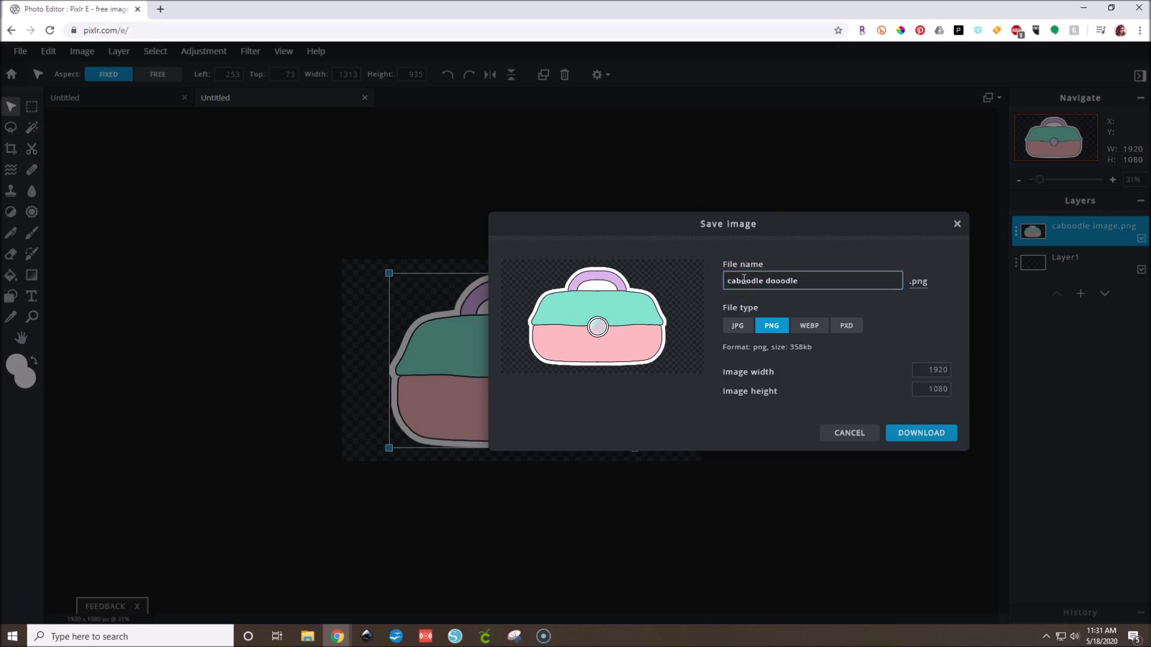
{"action": "key", "text": "Return"}
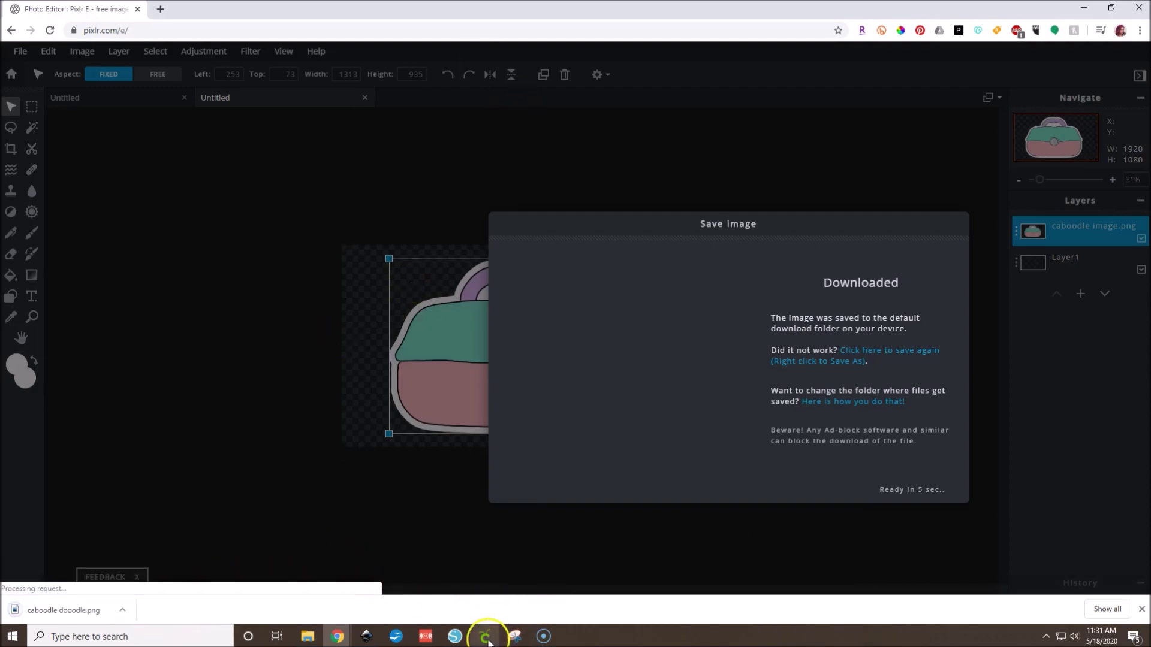
Switch to Cricut Design Space and hide the caboodle sticker sheet layer on the canvas
{"action": "left_click", "coordinate": [486, 637]}
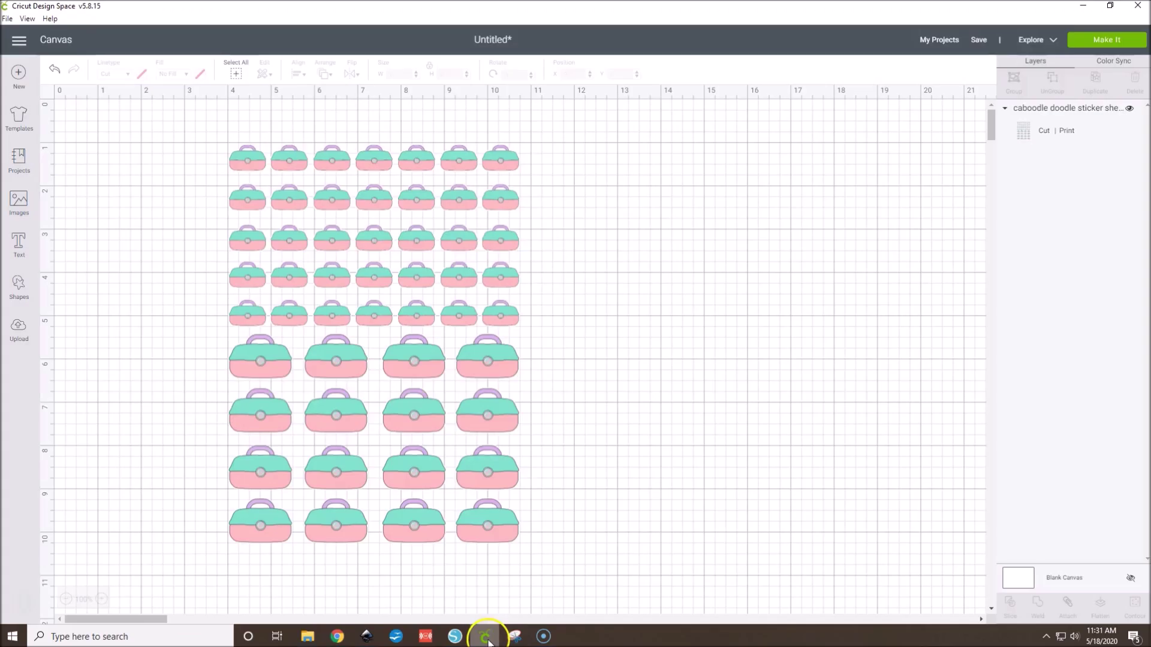
{"action": "left_click", "coordinate": [262, 359]}
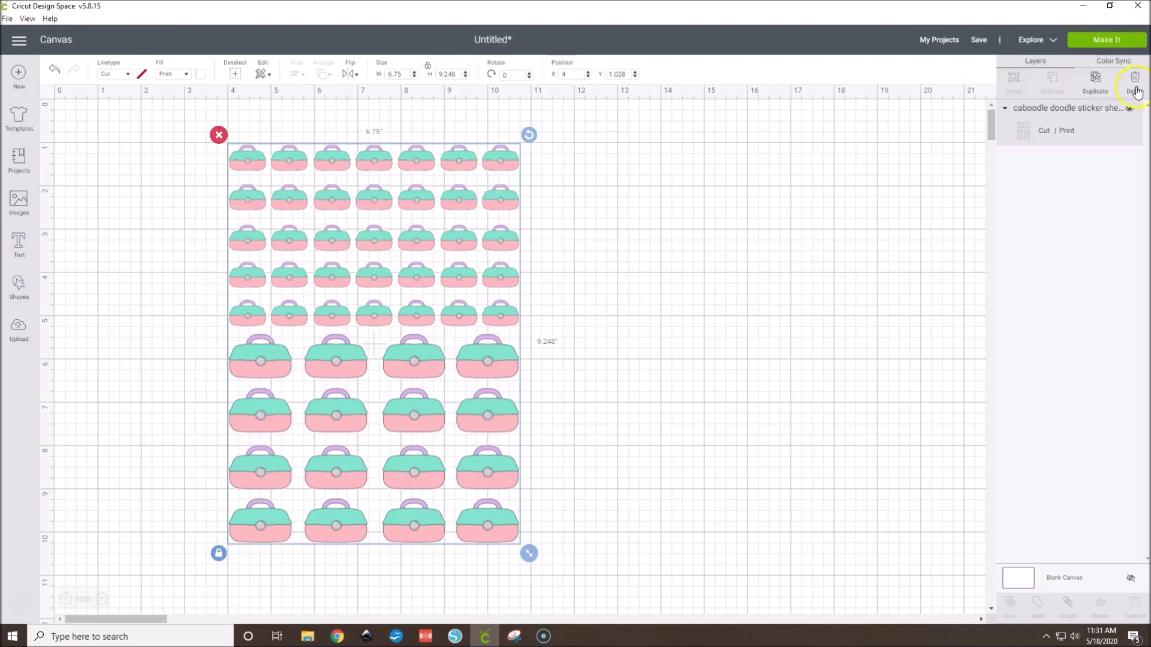
{"action": "left_click", "coordinate": [1128, 109]}
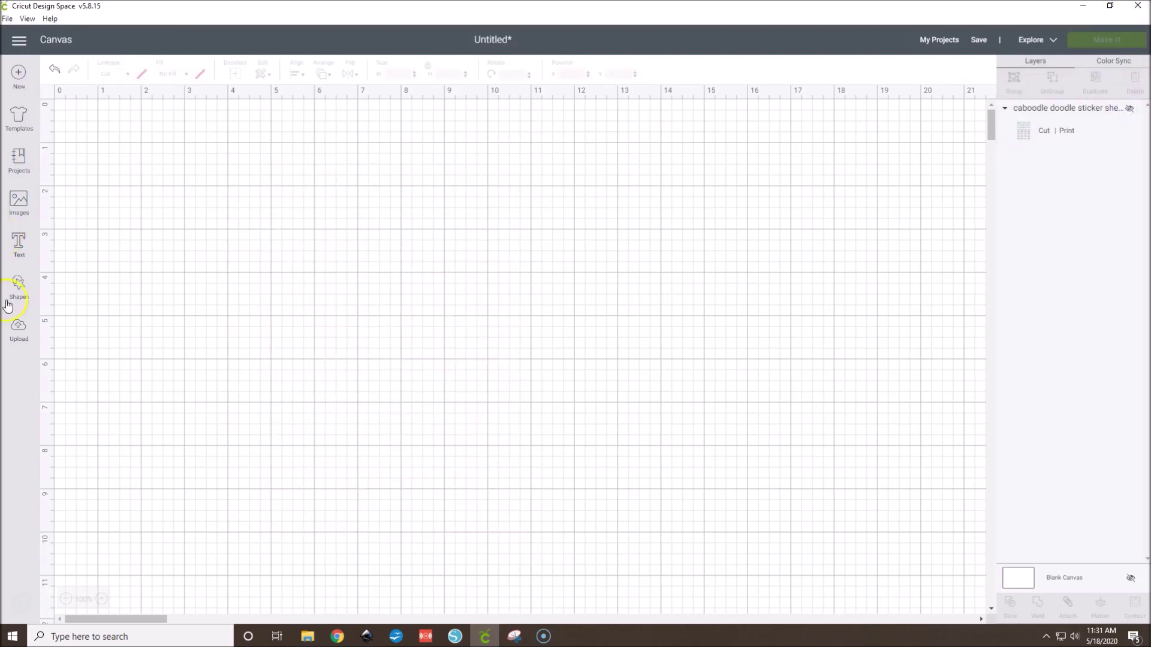
Upload the "caboodle dooodle" image from the Downloads folder and choose Complex as its image type
{"action": "left_click", "coordinate": [18, 326]}
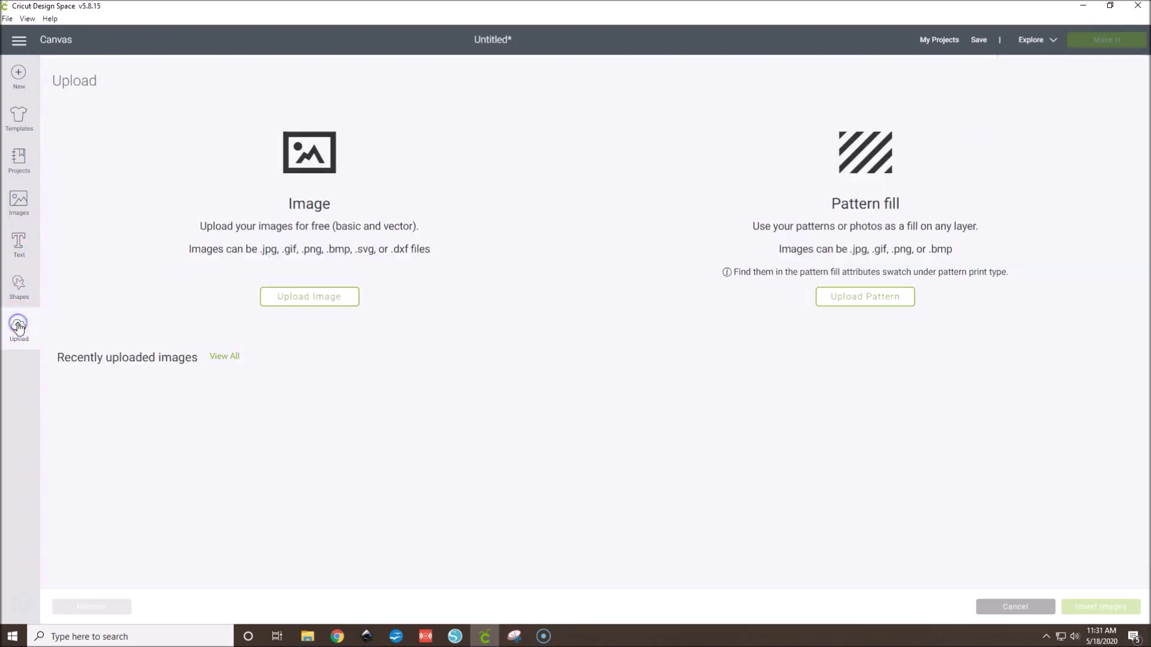
{"action": "left_click", "coordinate": [334, 301]}
{"action": "left_click", "coordinate": [614, 320]}
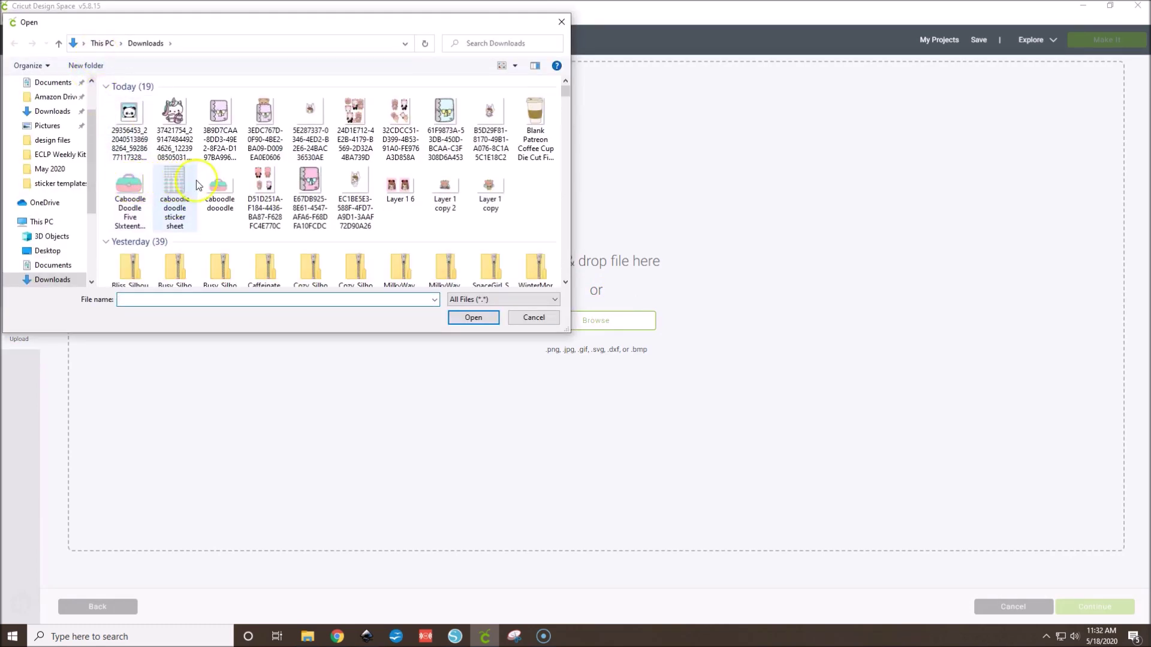
{"action": "left_click", "coordinate": [220, 187]}
{"action": "left_click", "coordinate": [474, 317]}
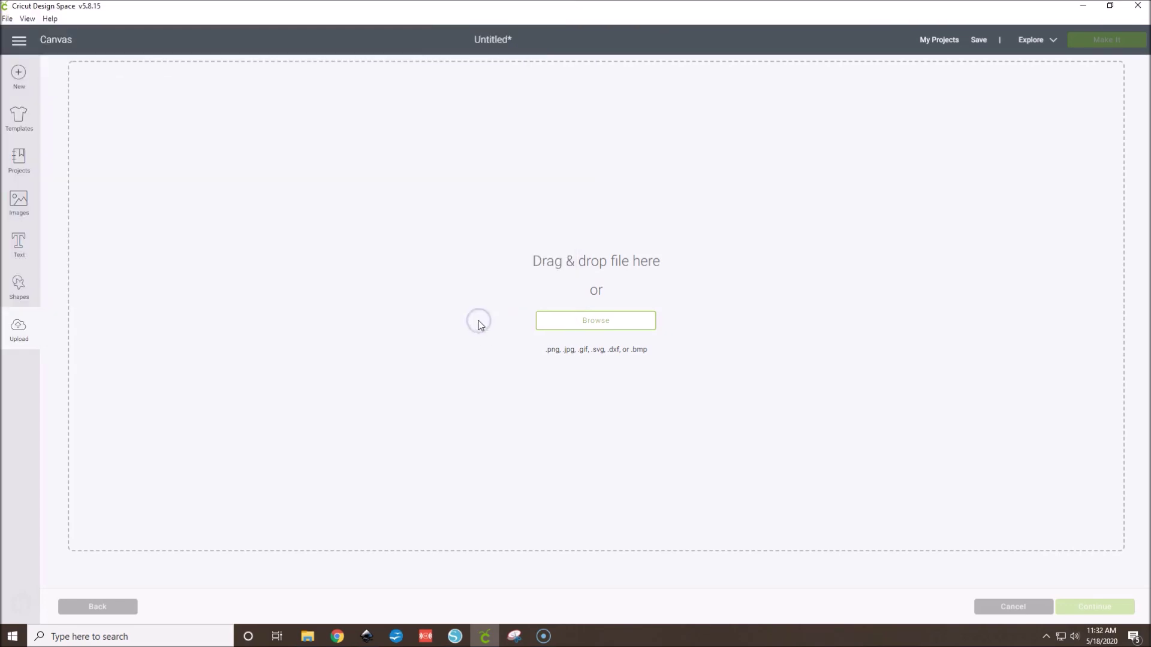
{"action": "left_click", "coordinate": [766, 317]}
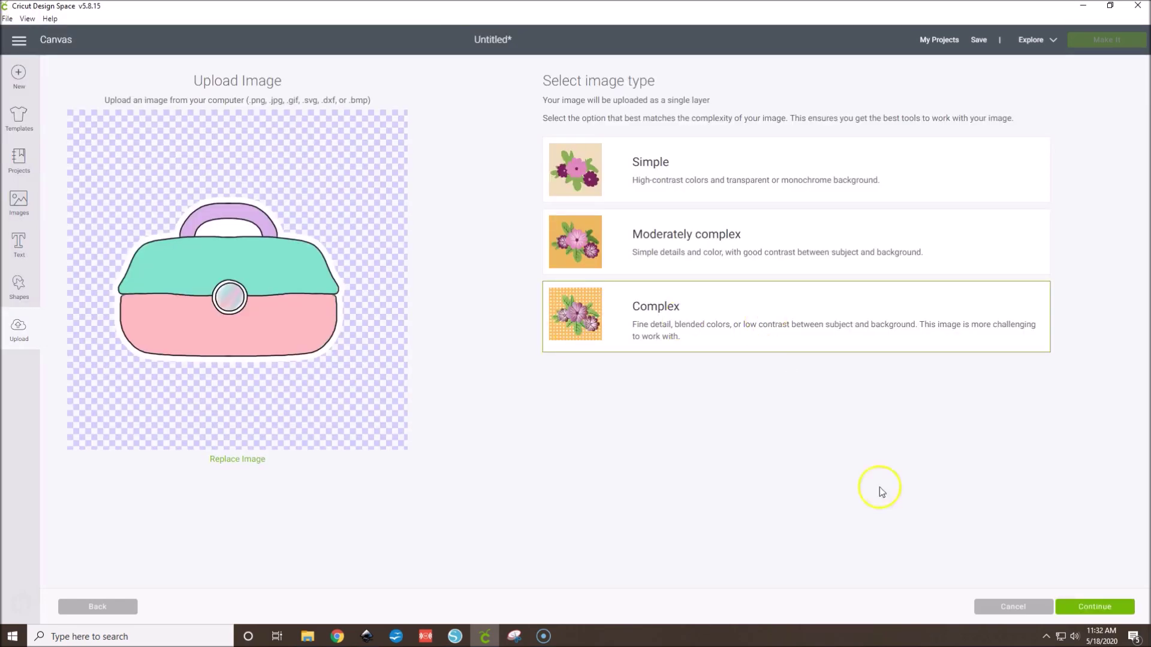
Save the caboodle upload as a Print Then Cut image and insert it on the canvas
{"action": "left_click", "coordinate": [1094, 606]}
{"action": "left_click", "coordinate": [1095, 607]}
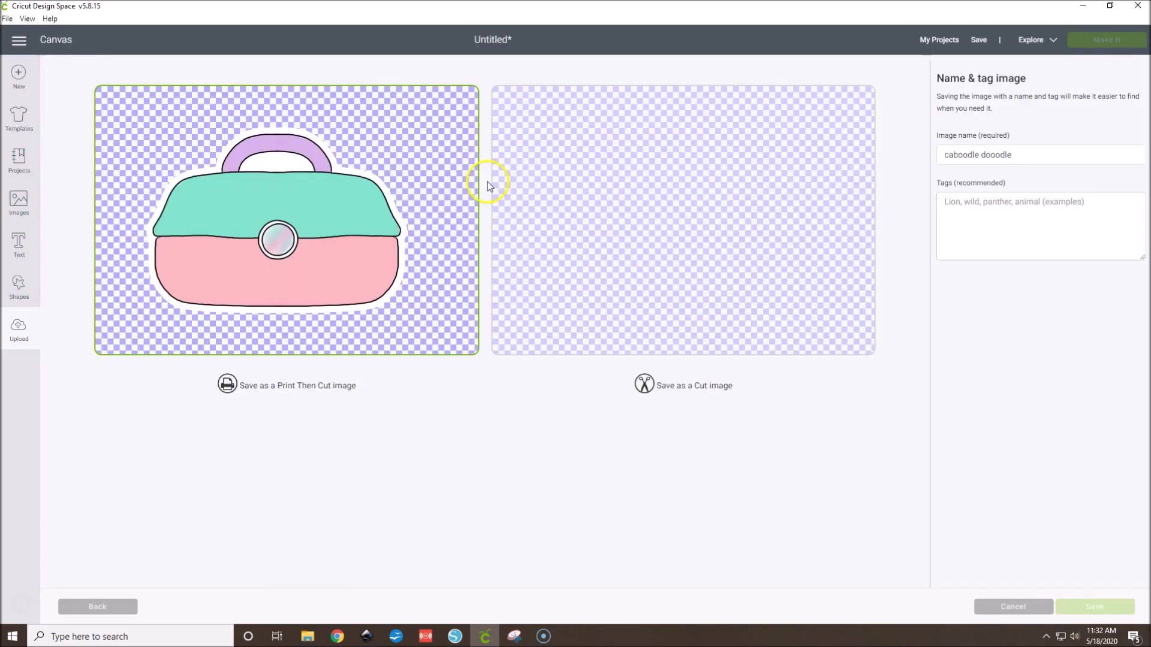
{"action": "left_click", "coordinate": [1090, 607]}
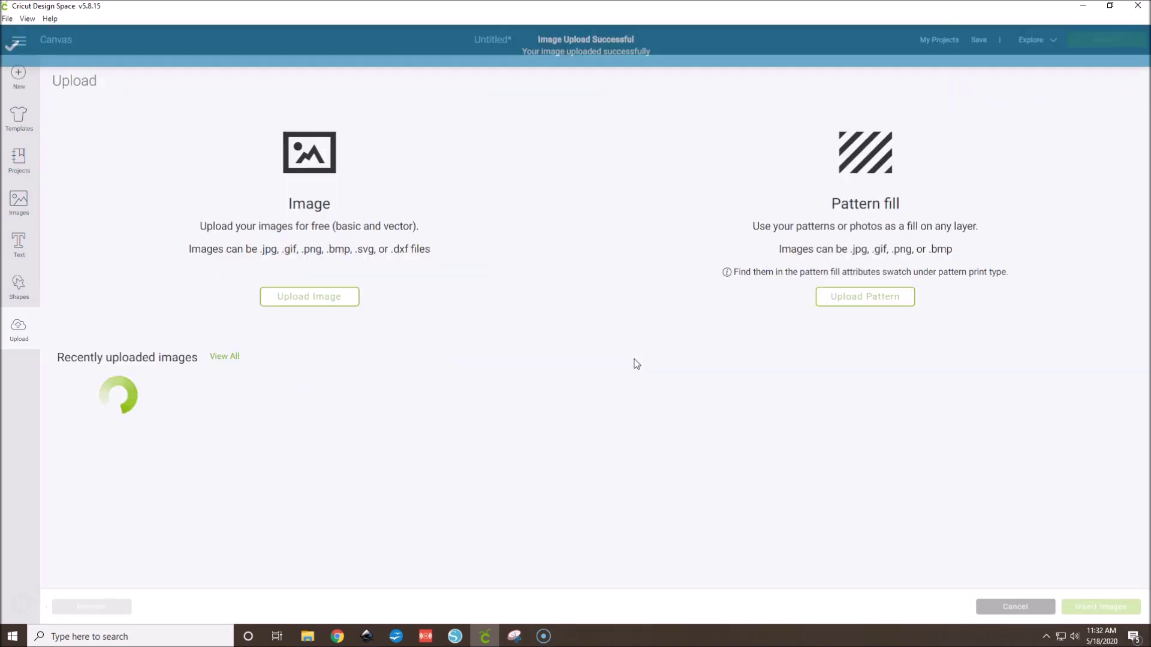
{"action": "left_click", "coordinate": [1114, 606]}
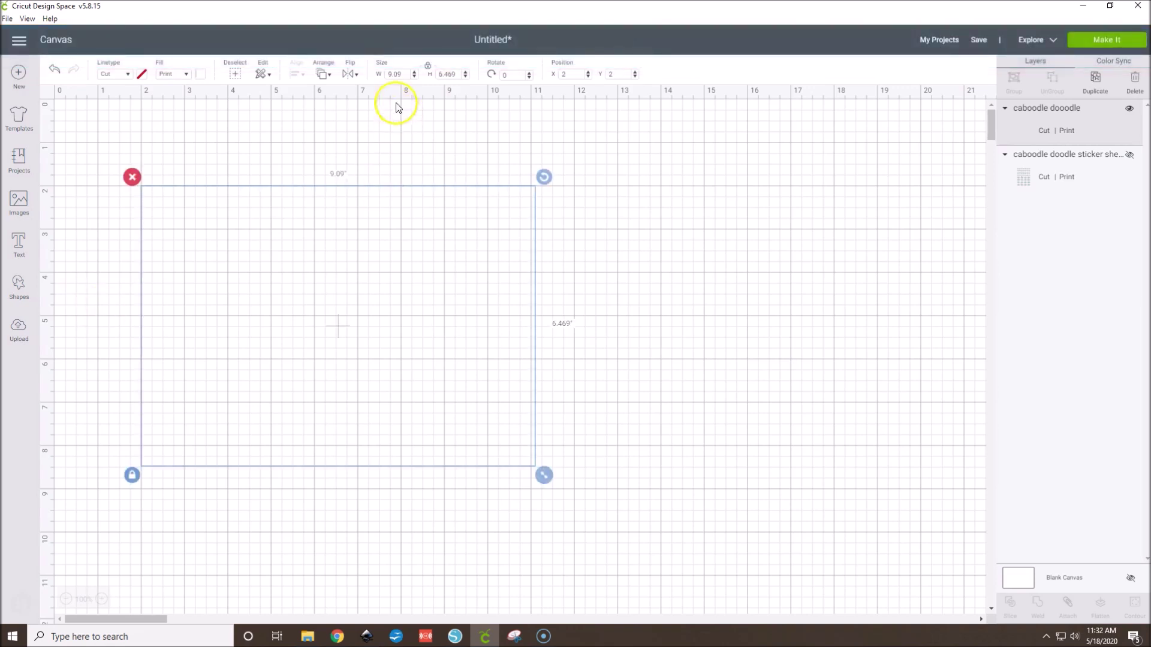
Scale the inserted caboodle down proportionally to about 2.7 x 1.92 in
{"action": "left_click", "coordinate": [387, 74]}
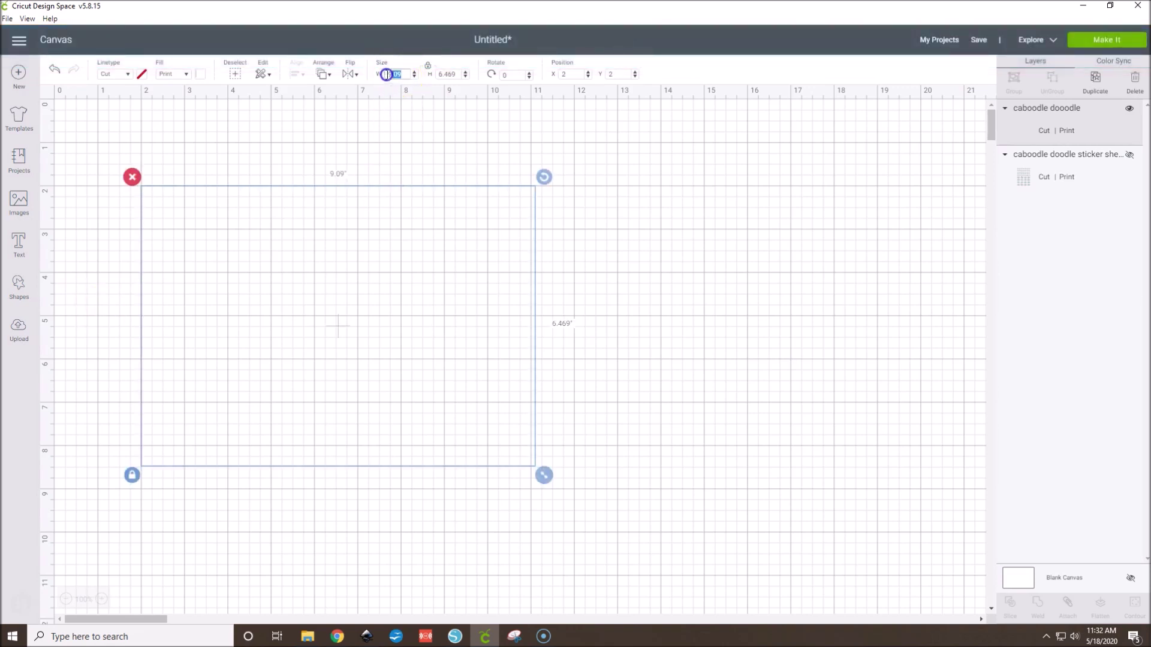
{"action": "left_click", "coordinate": [22, 293]}
{"action": "left_click", "coordinate": [569, 486]}
{"action": "left_click_drag", "start_coordinate": [544, 475], "coordinate": [264, 222]}
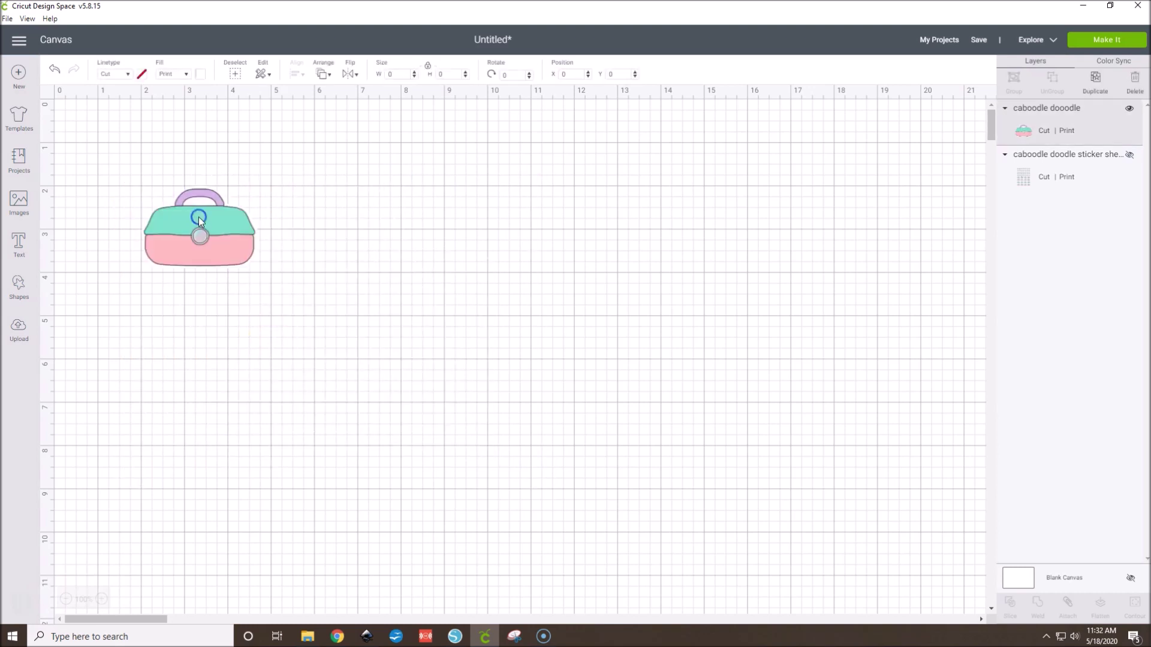
{"action": "left_click", "coordinate": [196, 169]}
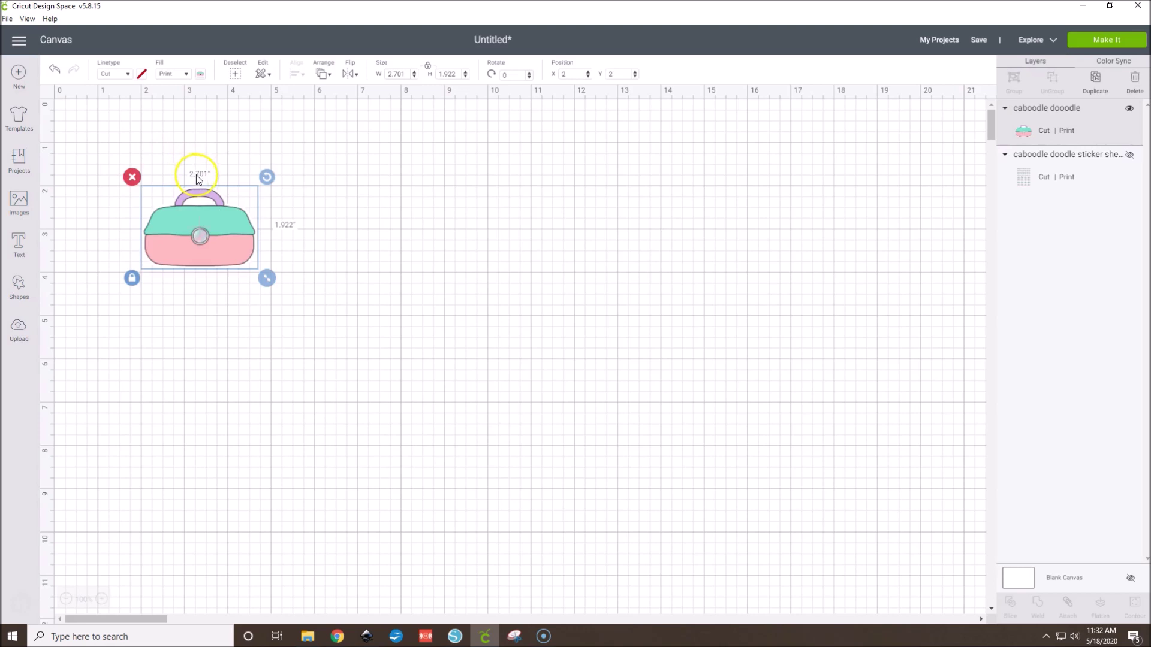
{"action": "left_click", "coordinate": [224, 313]}
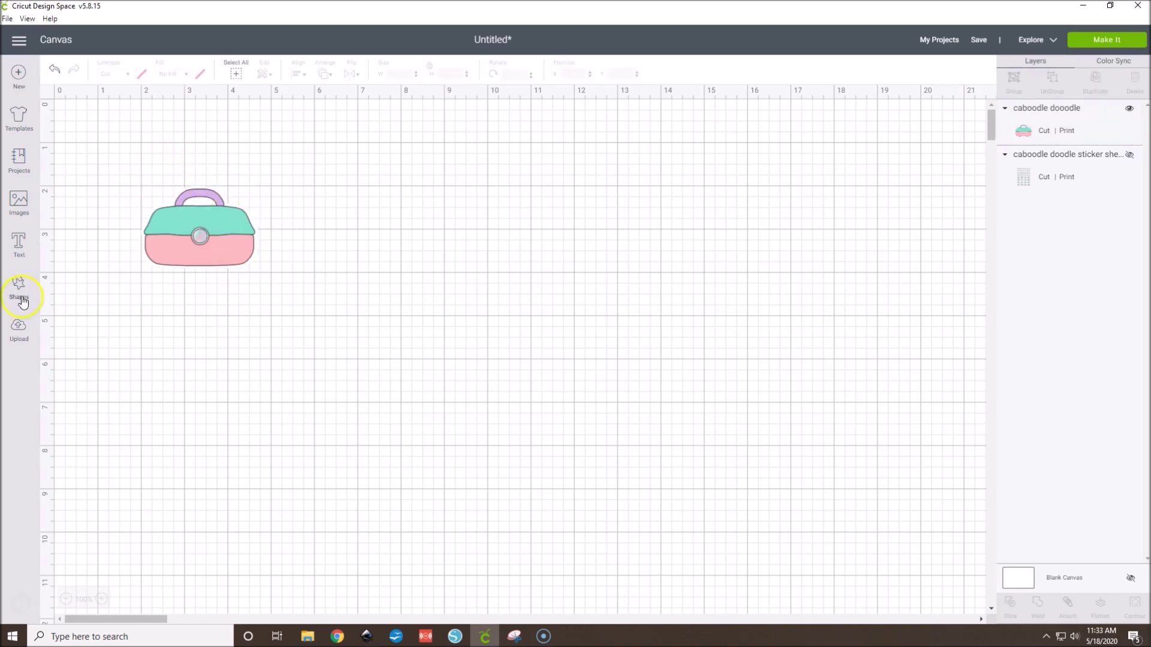
Add a square shape and, with its proportions unlocked, set its width to 1.5 in and height to 0.5 in
{"action": "left_click", "coordinate": [21, 296]}
{"action": "left_click", "coordinate": [70, 203]}
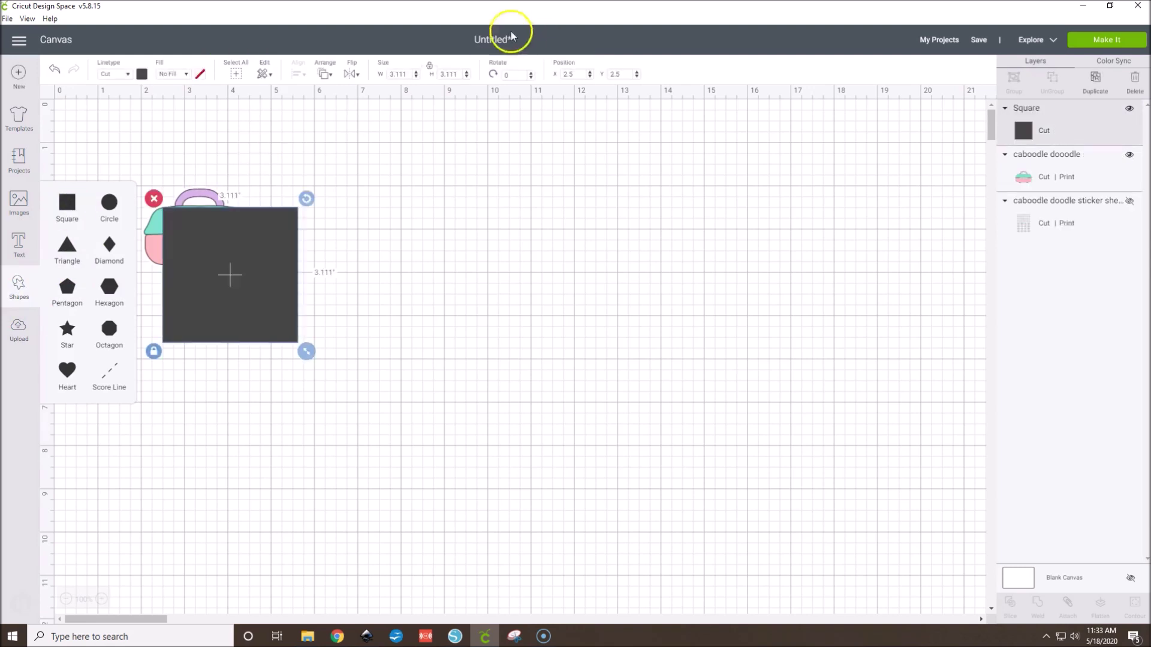
{"action": "left_click_drag", "start_coordinate": [413, 75], "coordinate": [369, 78]}
{"action": "type", "text": "1"}
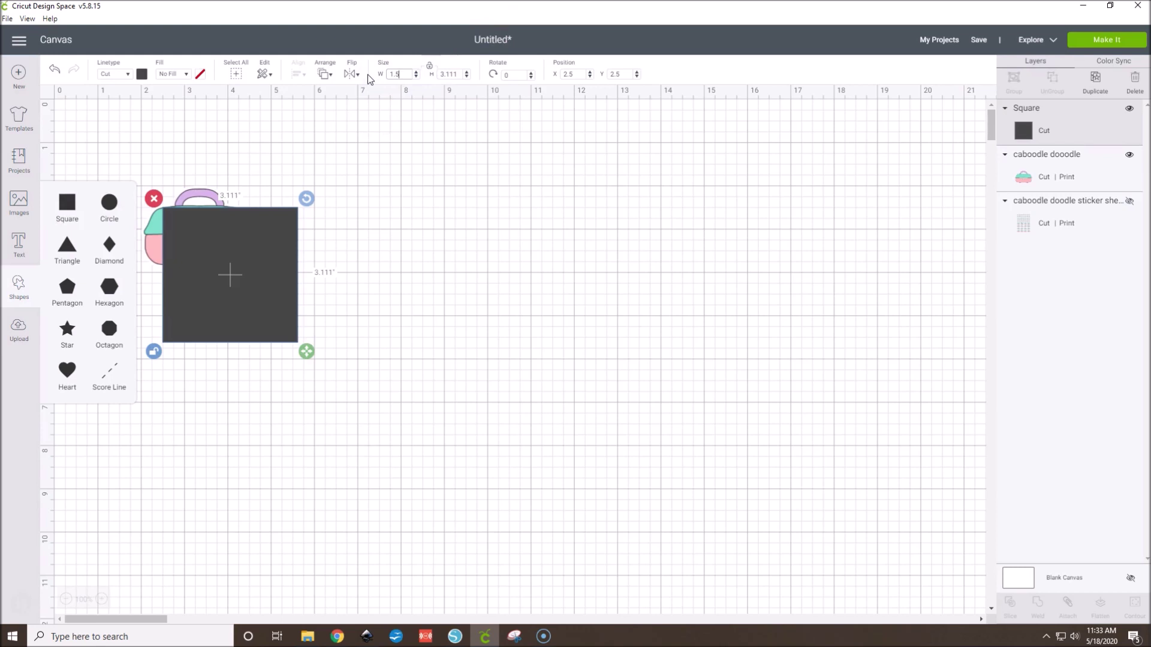
{"action": "type", "text": ".5"}
{"action": "key", "text": "Tab"}
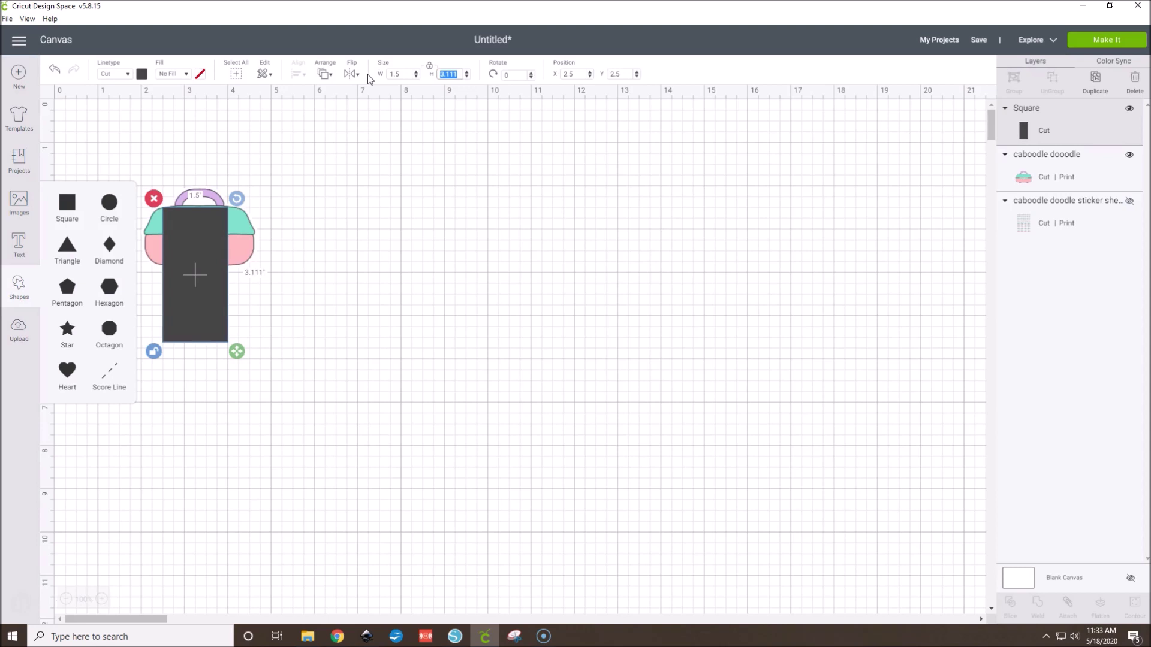
{"action": "type", "text": ".5"}
Move the black rectangle off the caboodle to an empty area of the canvas beside it
{"action": "left_click", "coordinate": [197, 201]}
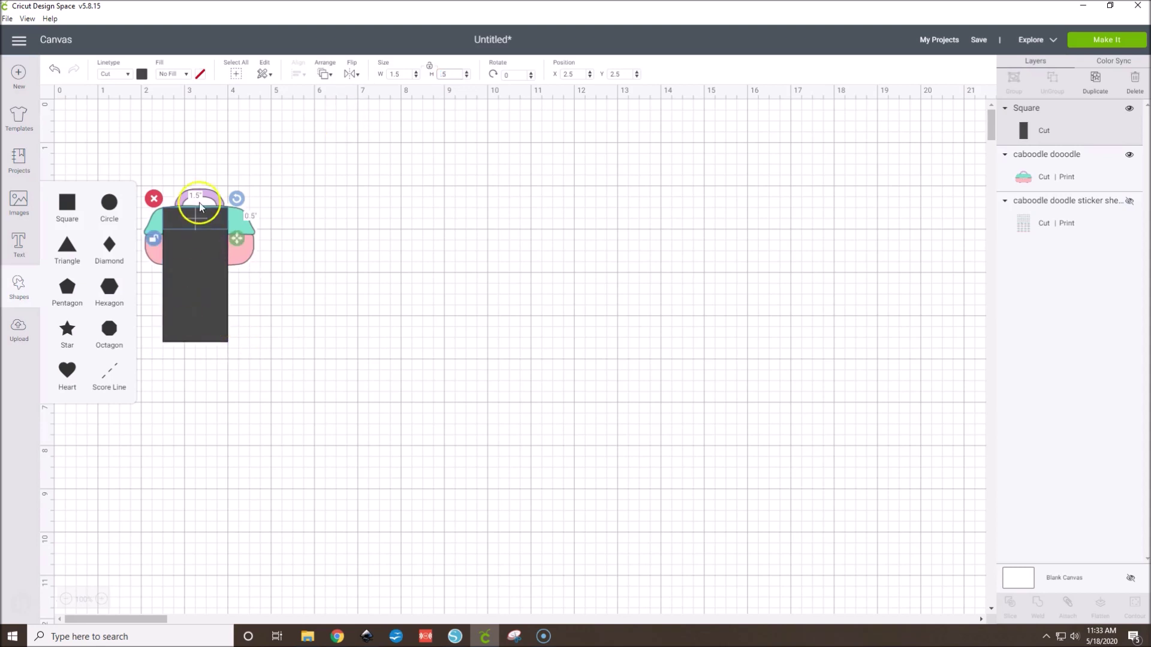
{"action": "left_click_drag", "start_coordinate": [199, 223], "coordinate": [370, 242]}
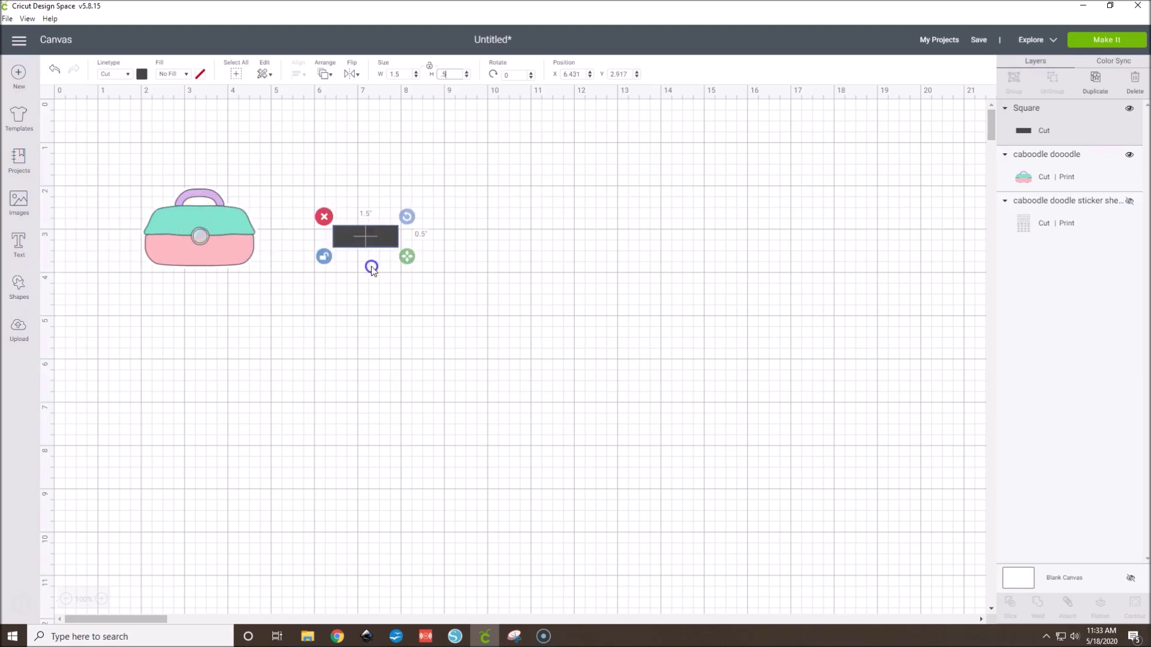
{"action": "left_click", "coordinate": [373, 268]}
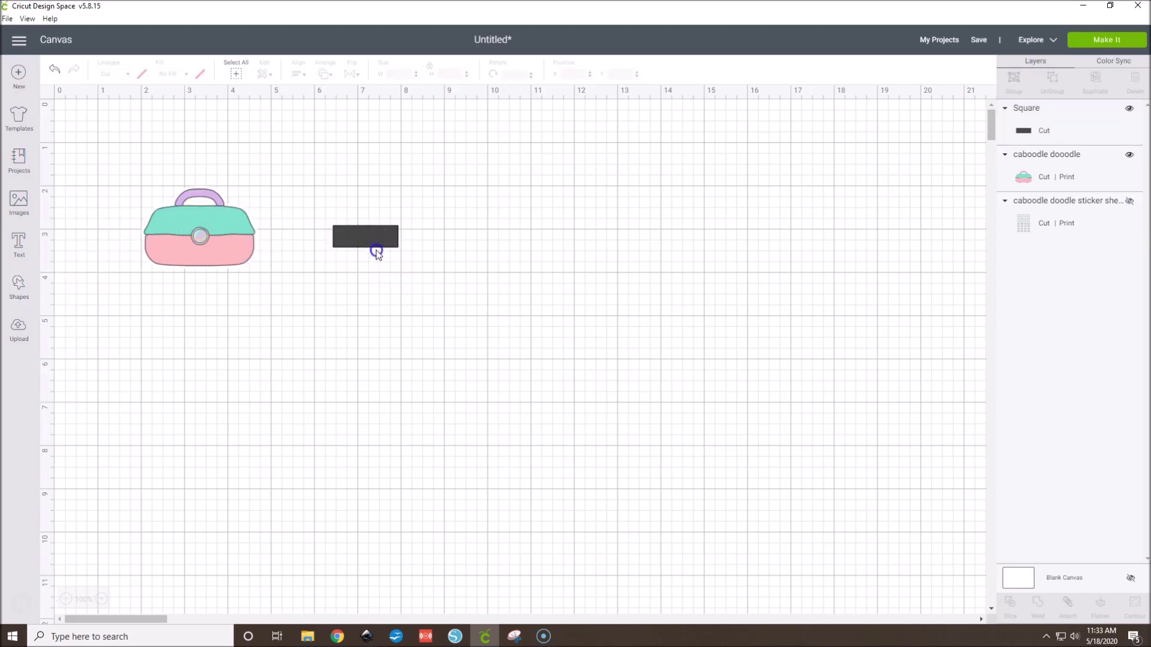
{"action": "left_click_drag", "start_coordinate": [375, 240], "coordinate": [360, 258]}
{"action": "left_click", "coordinate": [367, 312]}
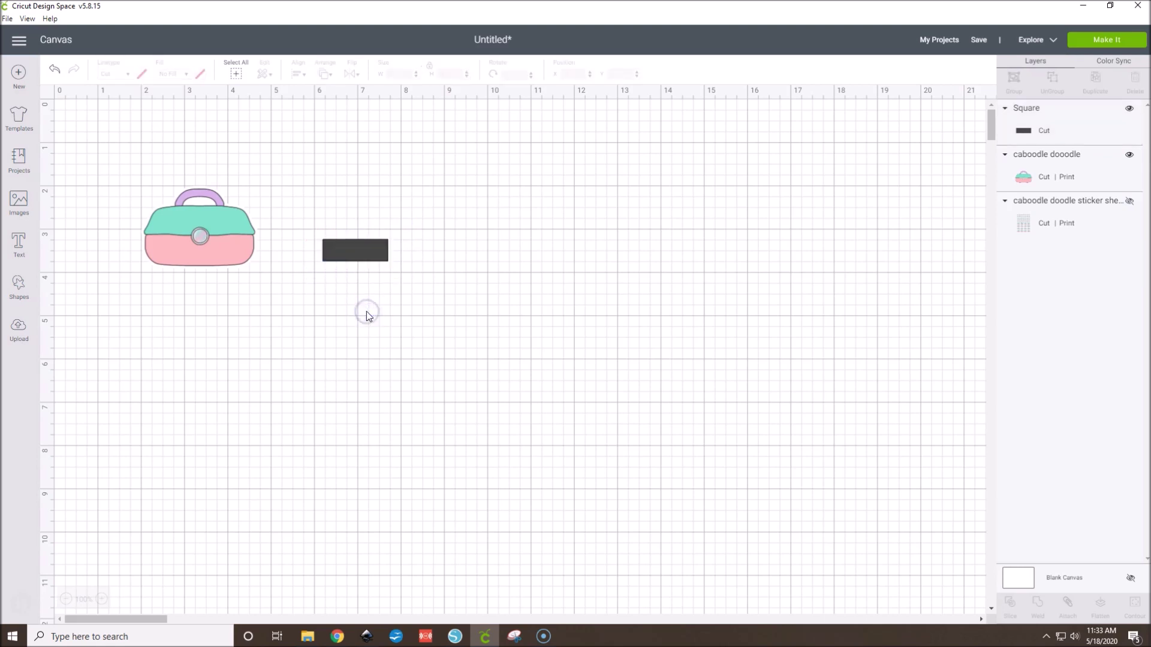
Shrink the caboodle to about 0.8 x 0.57 in and place it over the rectangle's end, layered in front
{"action": "left_click_drag", "start_coordinate": [192, 225], "coordinate": [190, 196]}
{"action": "left_click_drag", "start_coordinate": [308, 262], "coordinate": [332, 246]}
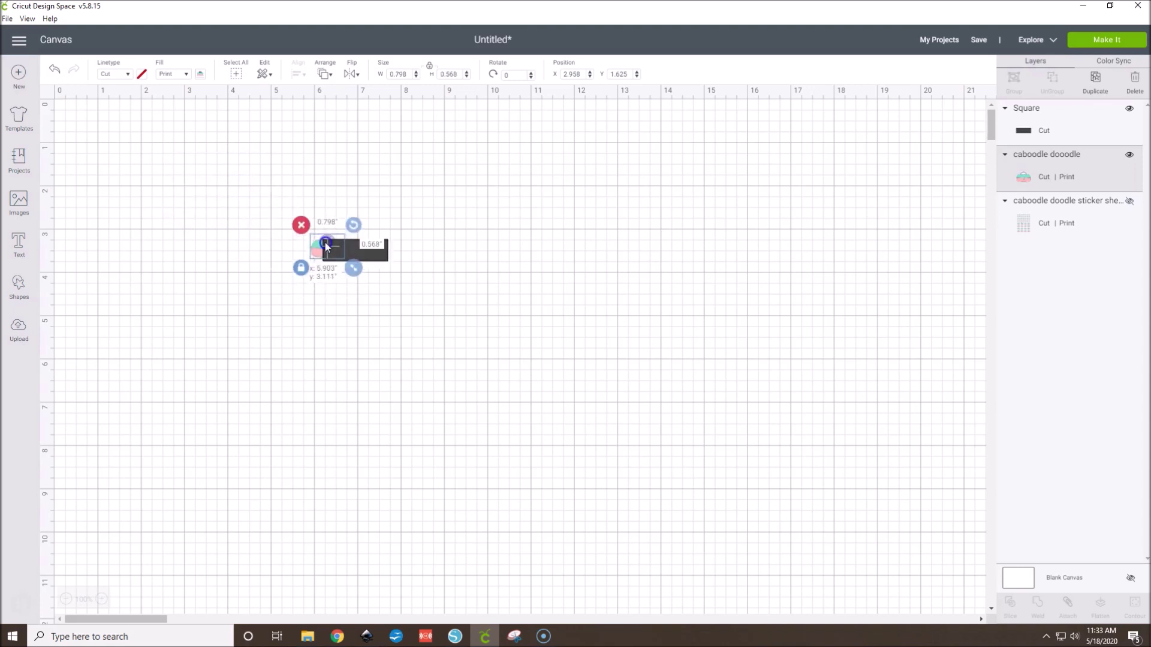
{"action": "left_click_drag", "start_coordinate": [1046, 173], "coordinate": [1046, 118]}
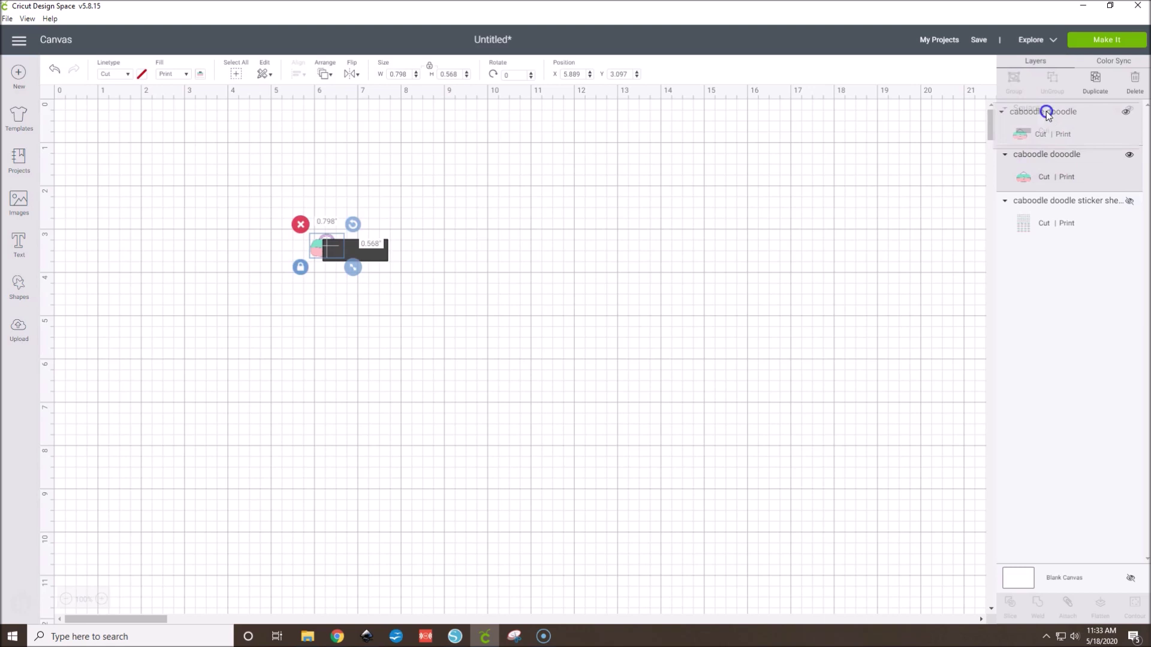
{"action": "left_click", "coordinate": [252, 315]}
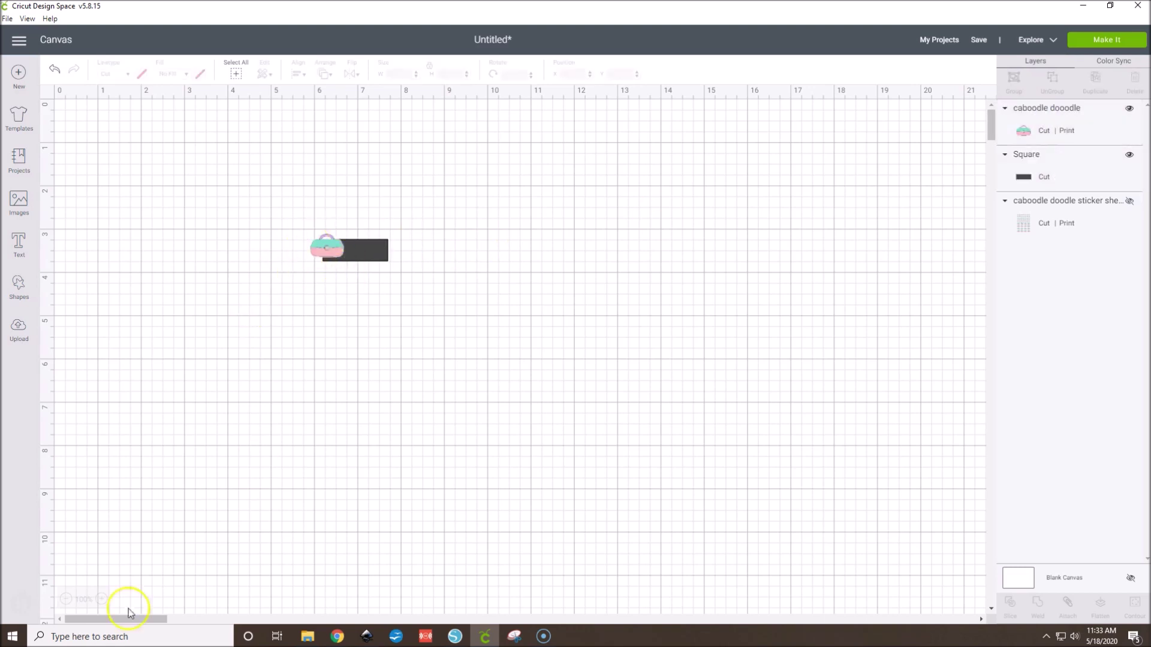
Overlay the caboodle on the rectangle's end to compare their sizes, and move it clear above the rectangle
{"action": "left_click", "coordinate": [102, 599]}
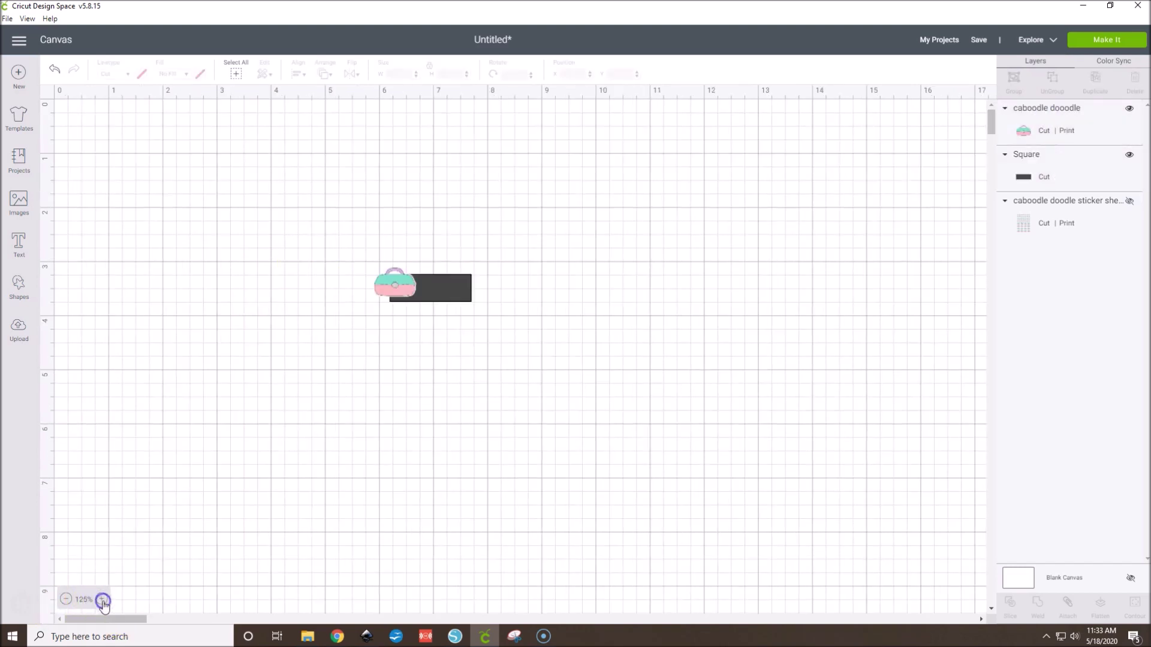
{"action": "left_click", "coordinate": [103, 600]}
{"action": "left_click", "coordinate": [103, 600]}
{"action": "left_click", "coordinate": [102, 600]}
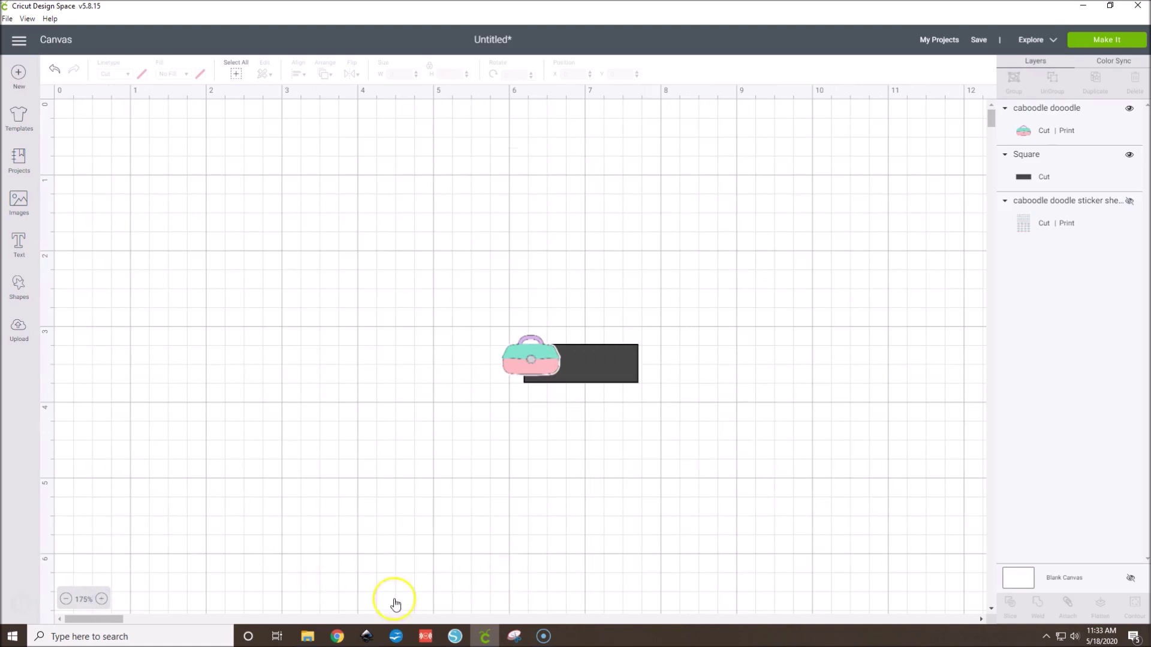
{"action": "mouse_move", "coordinate": [96, 623]}
{"action": "left_mouse_down"}
{"action": "mouse_move", "coordinate": [125, 620]}
{"action": "mouse_move", "coordinate": [114, 621]}
{"action": "left_mouse_up"}
{"action": "left_click", "coordinate": [227, 401]}
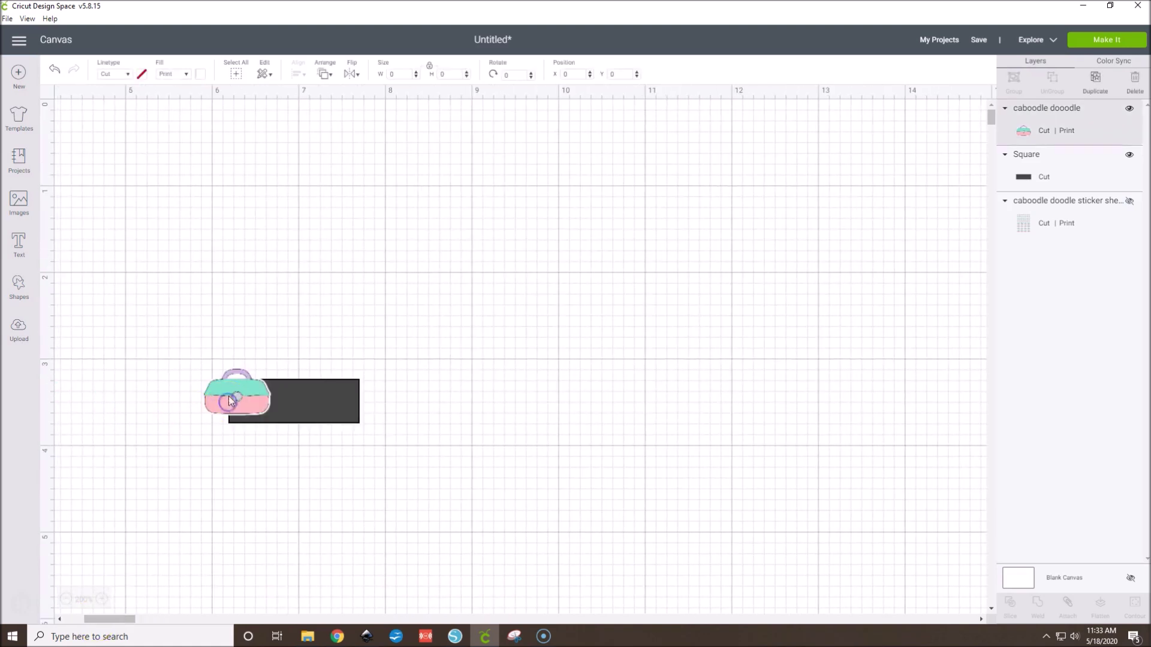
{"action": "mouse_move", "coordinate": [238, 403]}
{"action": "left_mouse_down"}
{"action": "mouse_move", "coordinate": [259, 408]}
{"action": "mouse_move", "coordinate": [243, 406]}
{"action": "left_mouse_up"}
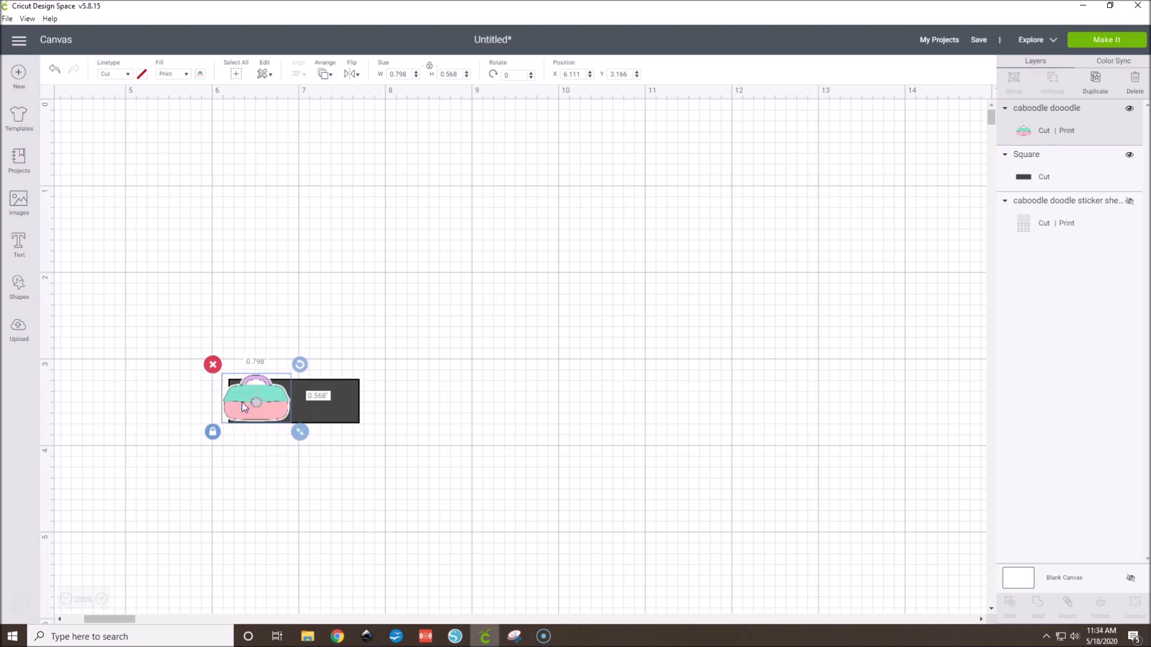
{"action": "left_click_drag", "start_coordinate": [243, 402], "coordinate": [257, 399]}
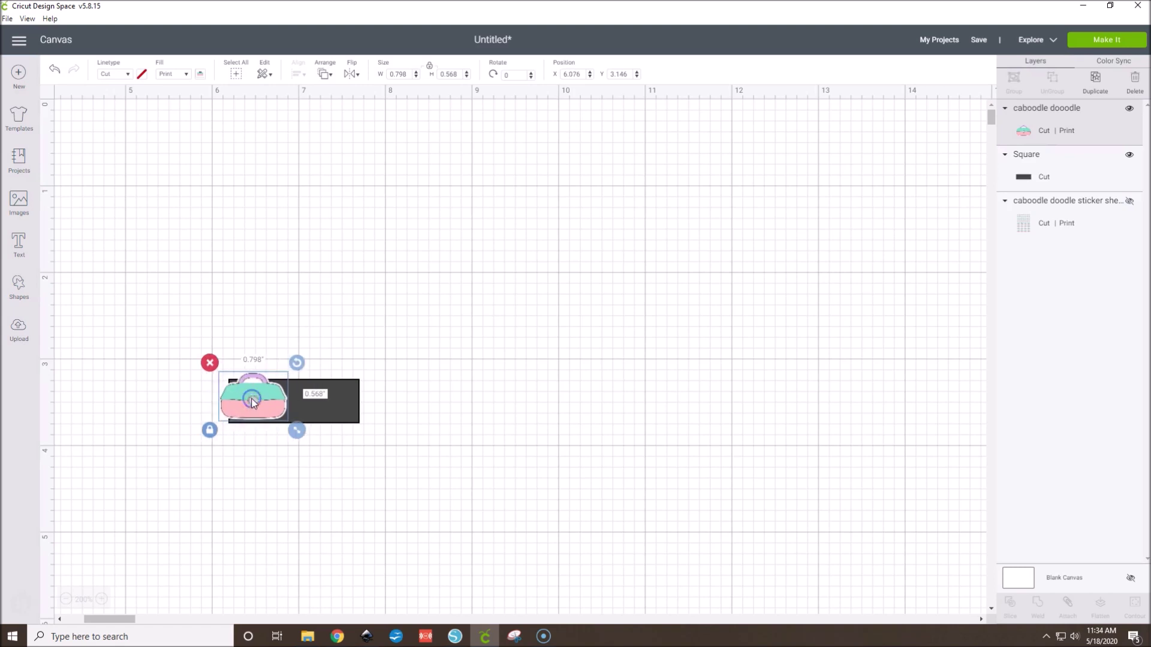
{"action": "left_click_drag", "start_coordinate": [243, 407], "coordinate": [185, 307]}
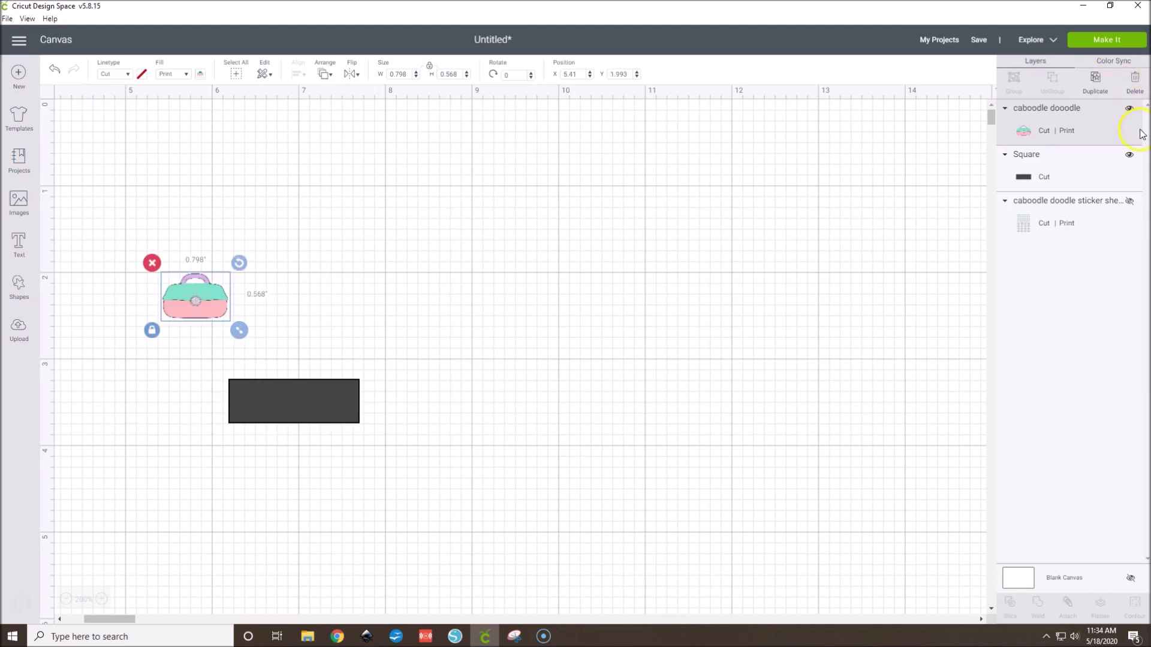
Hide the Square layer and start preparing the mats with 20 project copies of the caboodle
{"action": "left_click", "coordinate": [1129, 154]}
{"action": "left_click", "coordinate": [1106, 40]}
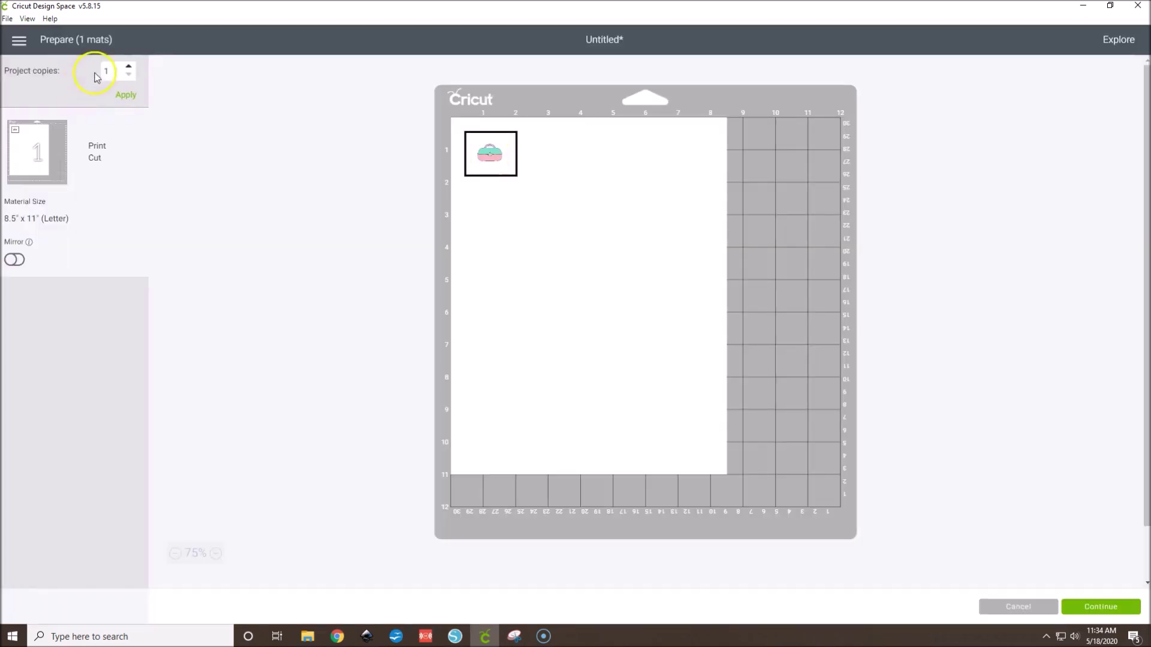
{"action": "double_click", "coordinate": [95, 75]}
{"action": "type", "text": "20"}
{"action": "left_click", "coordinate": [125, 94]}
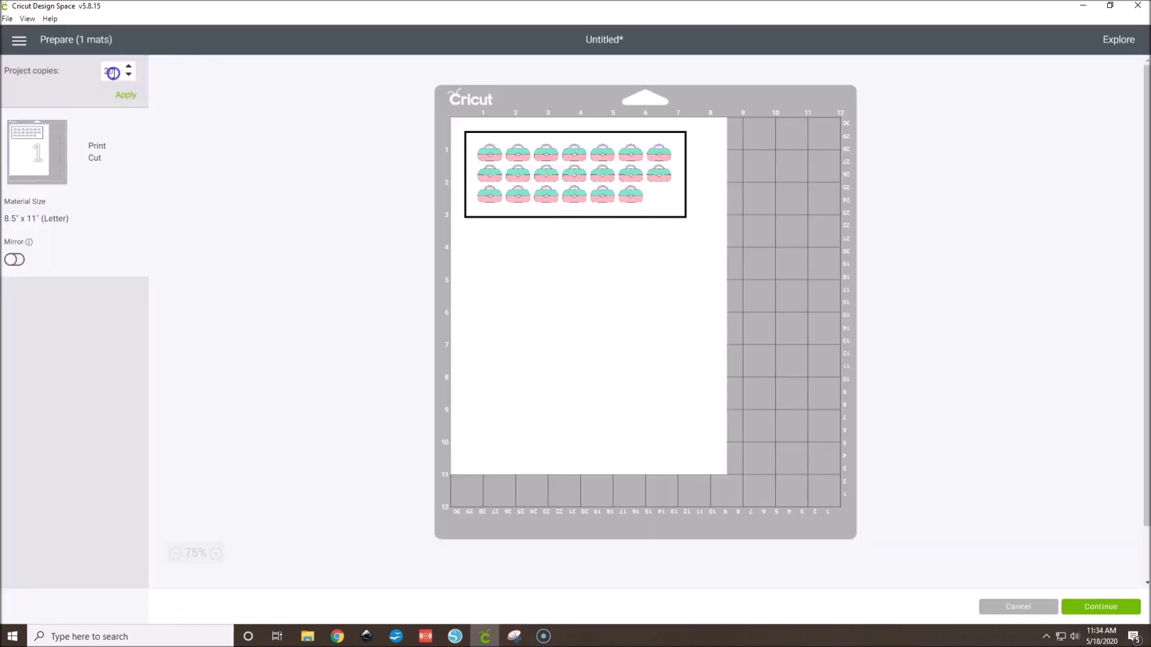
Set the project copies to 100 and check what is laid out on the second mat
{"action": "left_click_drag", "start_coordinate": [115, 71], "coordinate": [93, 73]}
{"action": "type", "text": "100"}
{"action": "left_click", "coordinate": [124, 95]}
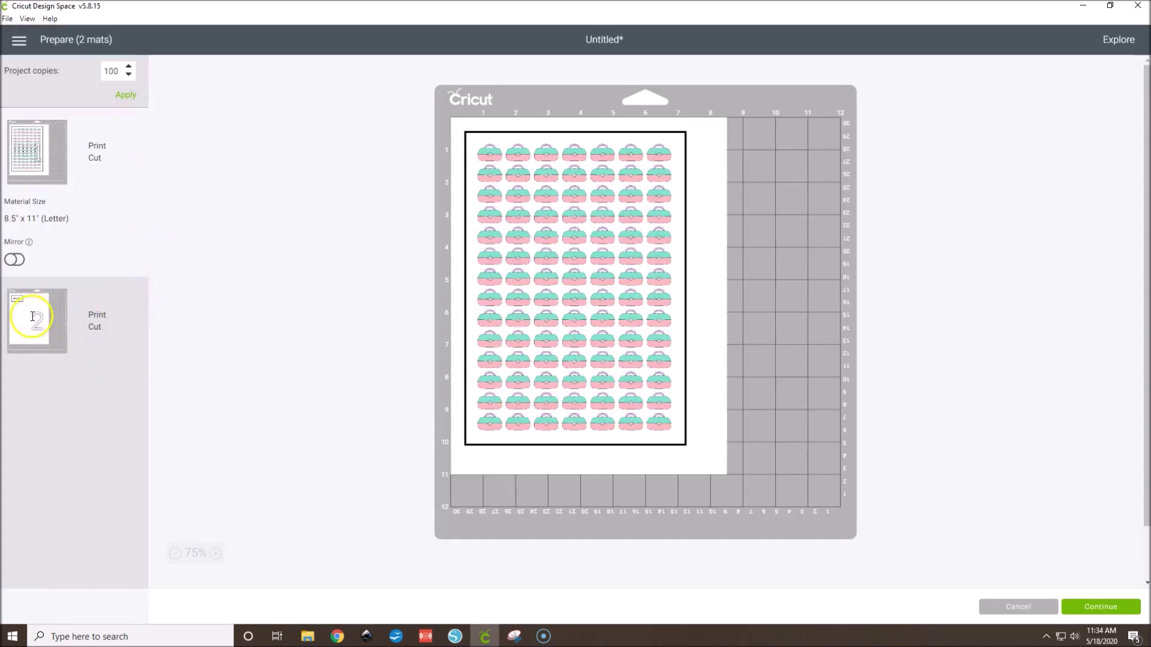
{"action": "left_click", "coordinate": [32, 317]}
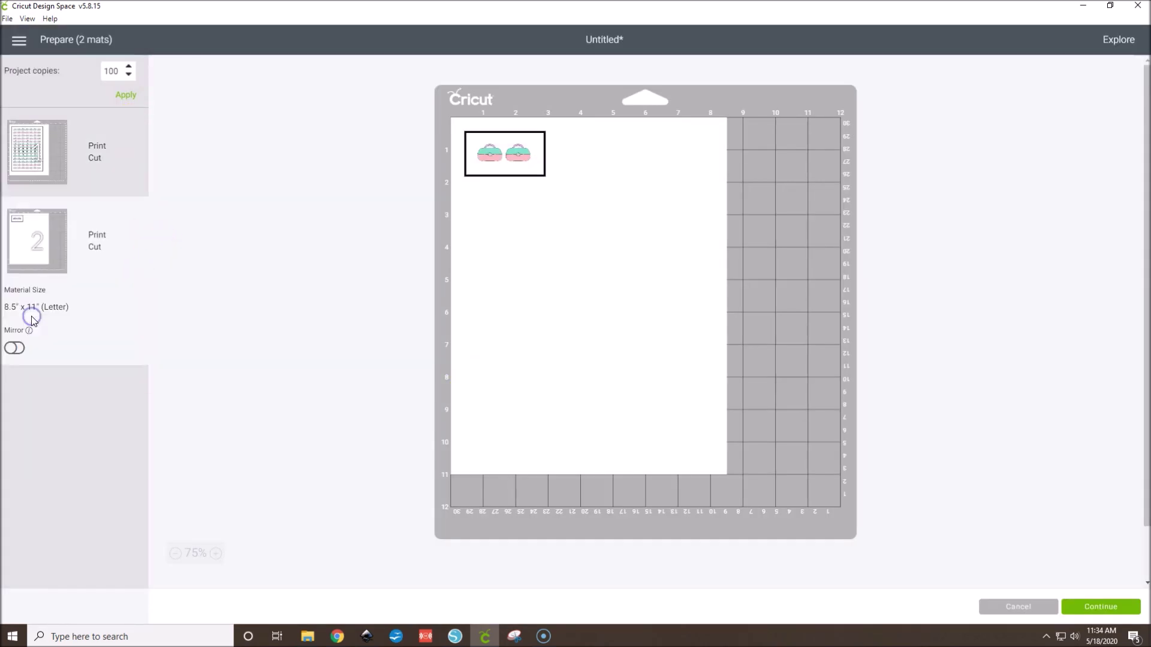
{"action": "left_click", "coordinate": [52, 150]}
Set the project copies to 98 and cancel out of the mat preparation
{"action": "double_click", "coordinate": [119, 70]}
{"action": "type", "text": "1"}
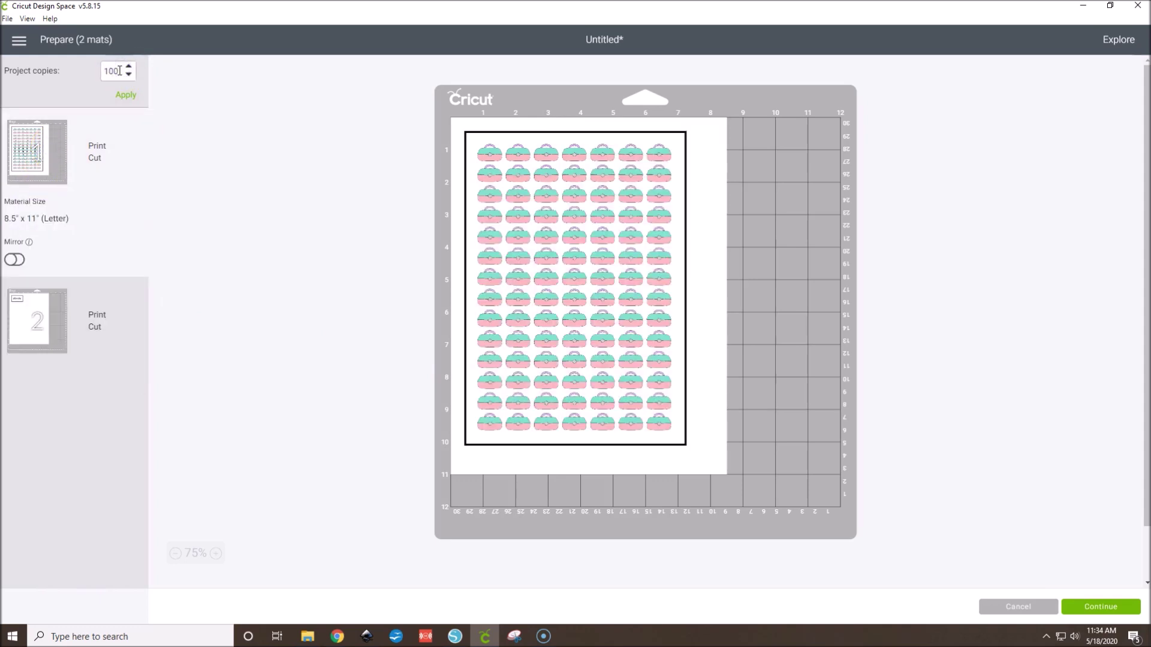
{"action": "key", "text": "BackSpace"}
{"action": "type", "text": "98"}
{"action": "key", "text": "Return"}
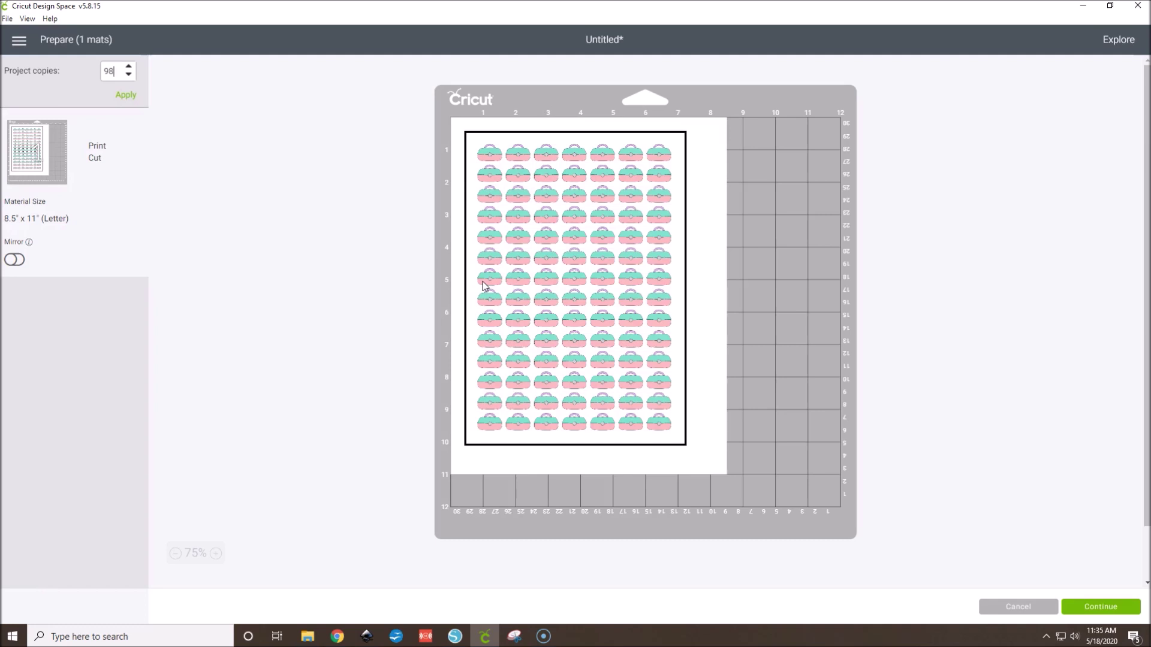
{"action": "left_click", "coordinate": [1032, 615]}
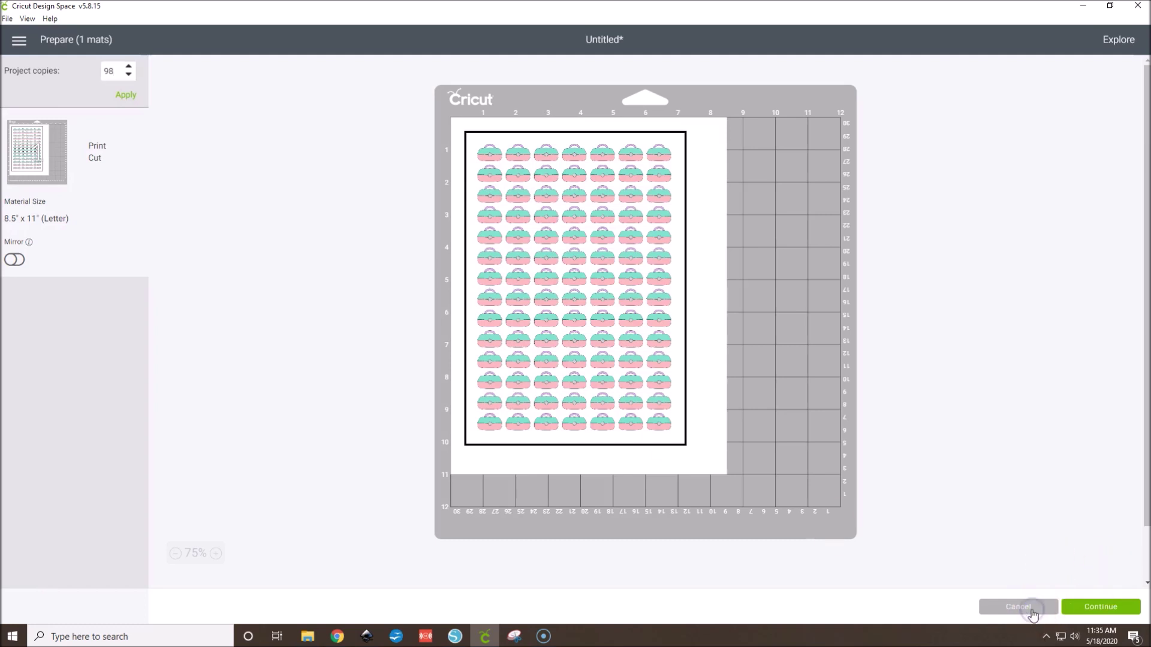